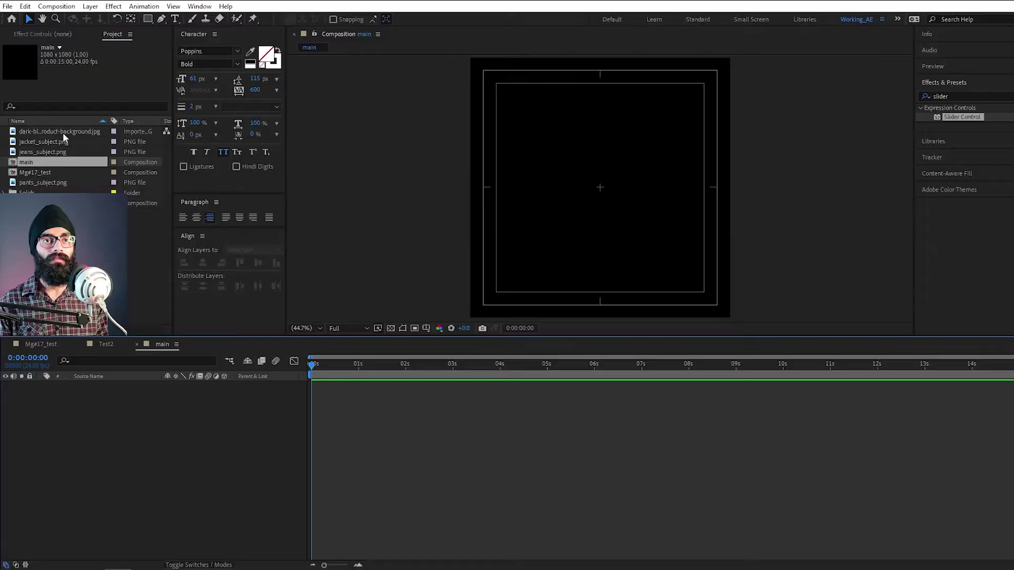
Add the dark blue product background image to the main composition as a layer
{"action": "left_click_drag", "start_coordinate": [62, 132], "coordinate": [175, 391]}
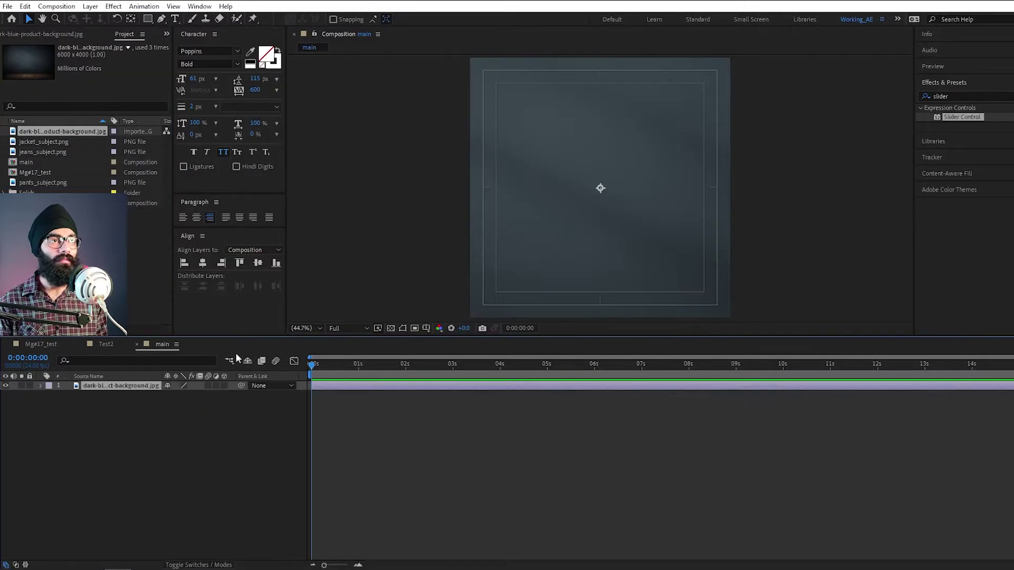
{"action": "left_click", "coordinate": [157, 424]}
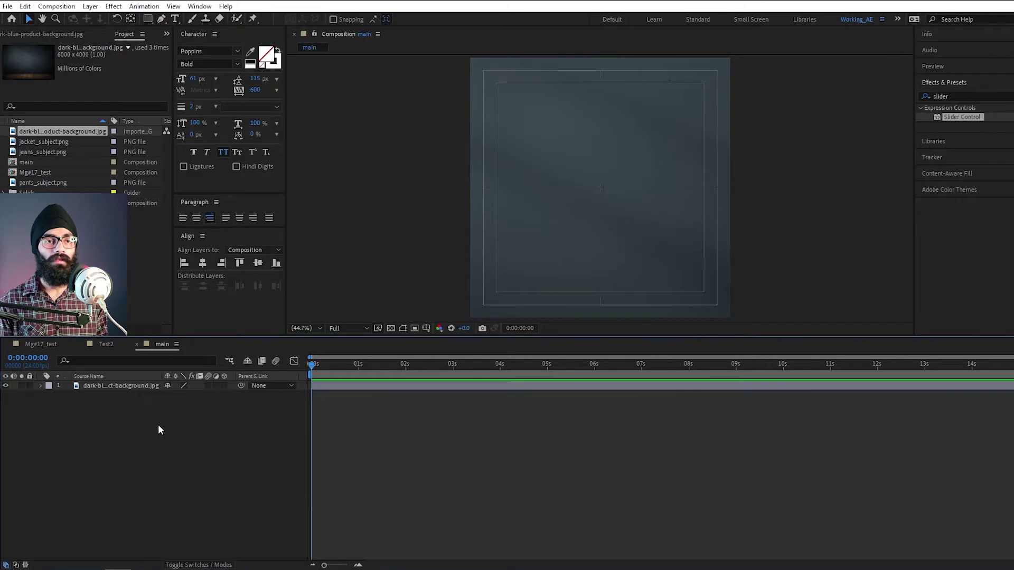
Scale the background image layer to 29% and lock it
{"action": "left_click", "coordinate": [144, 385]}
{"action": "key", "text": "s"}
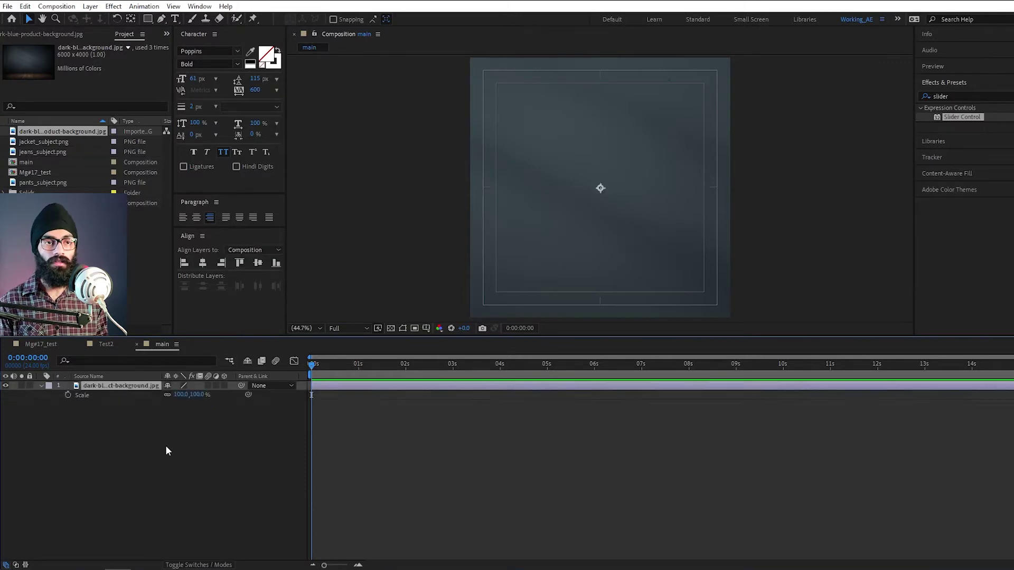
{"action": "left_click", "coordinate": [181, 395]}
{"action": "type", "text": "29"}
{"action": "key", "text": "Return"}
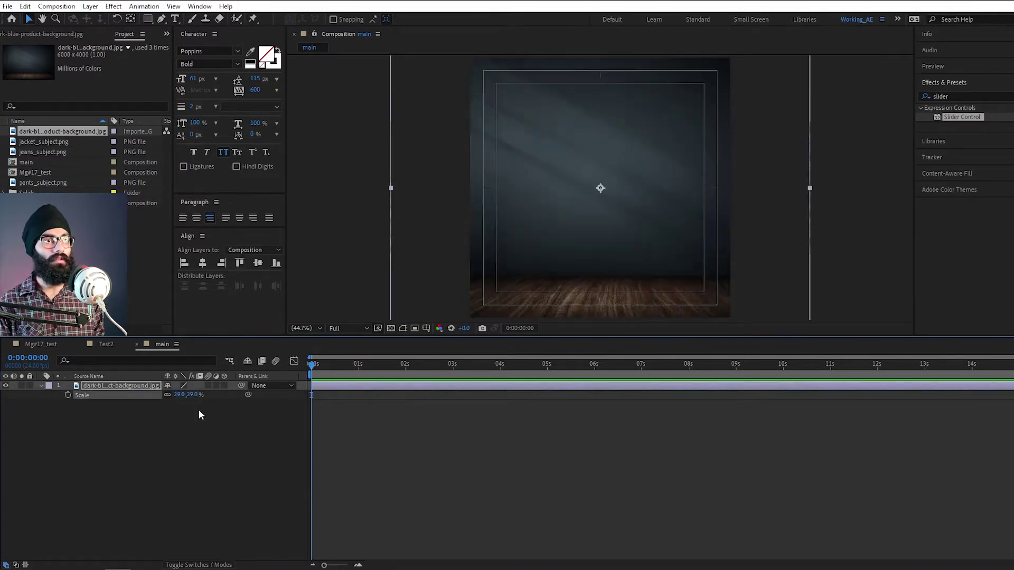
{"action": "left_click", "coordinate": [41, 386]}
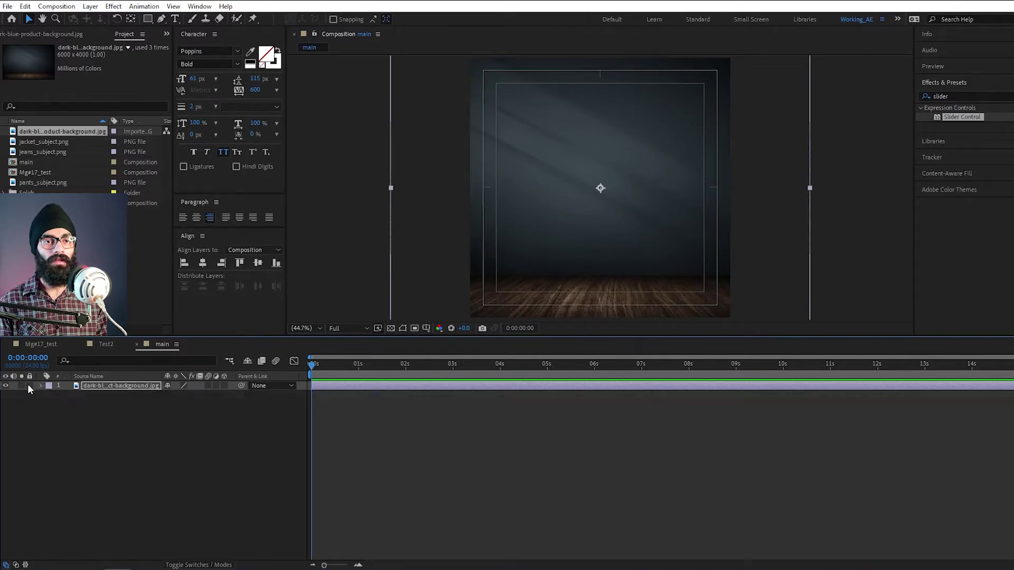
{"action": "left_click", "coordinate": [28, 385]}
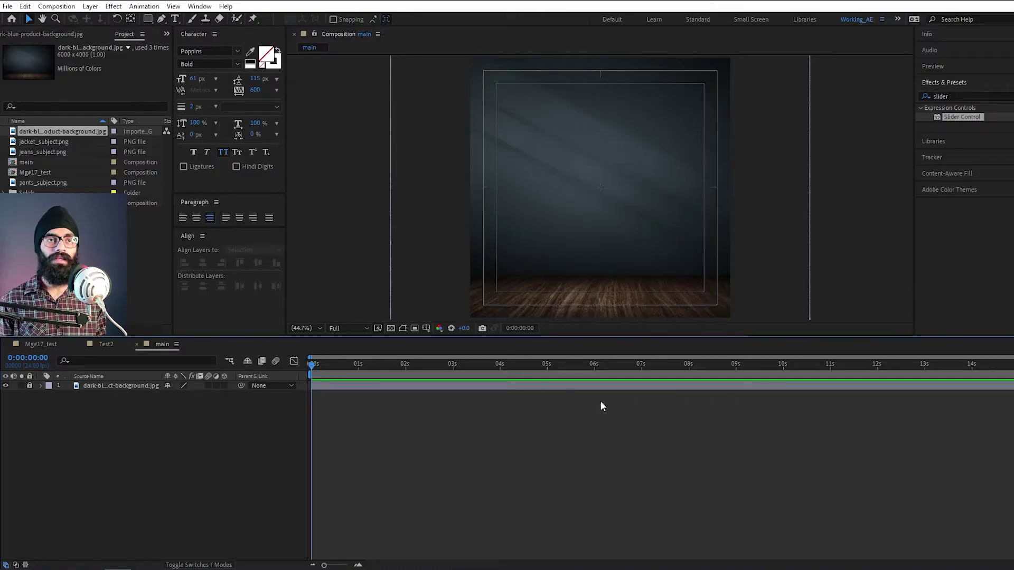
Create a text layer reading "jeans" in the composition
{"action": "left_click", "coordinate": [172, 20]}
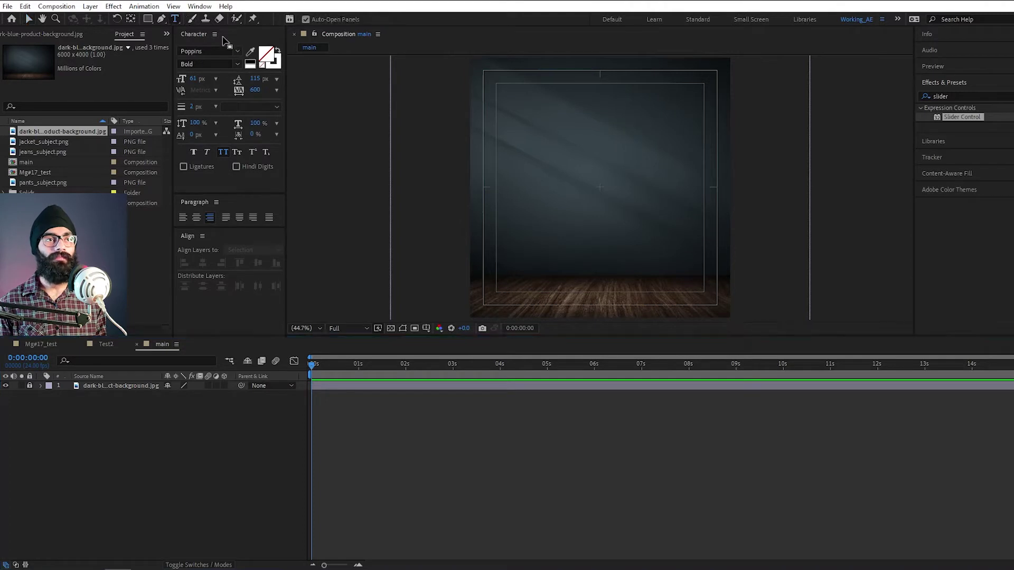
{"action": "left_click", "coordinate": [569, 164]}
{"action": "type", "text": "jeans"}
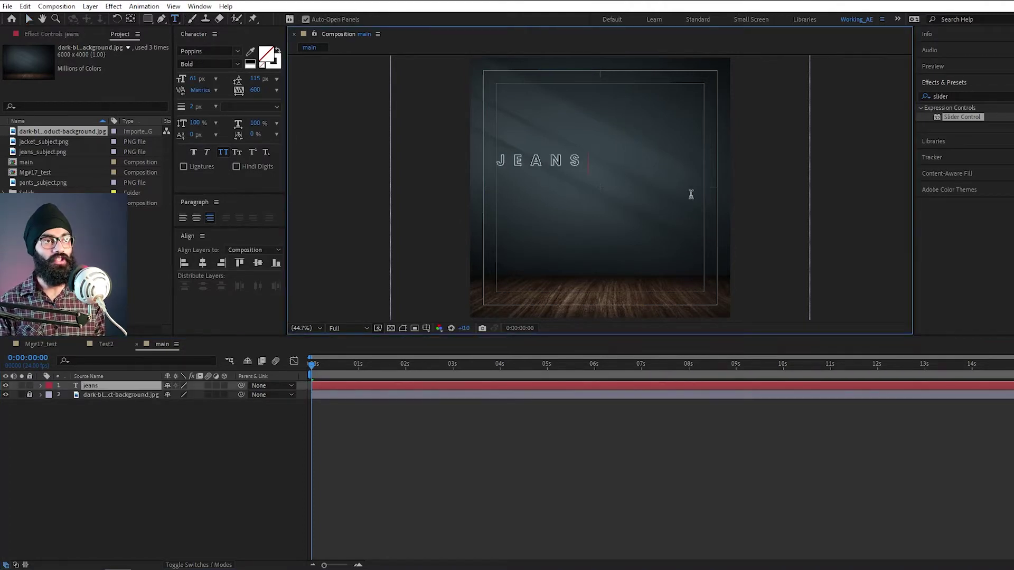
{"action": "key", "text": "Escape"}
{"action": "key", "text": "v"}
Center the JEANS text's anchor point on the lettering and center the layer in the composition
{"action": "left_click_drag", "start_coordinate": [559, 162], "coordinate": [623, 179]}
{"action": "key", "text": "ctrl+alt+Home"}
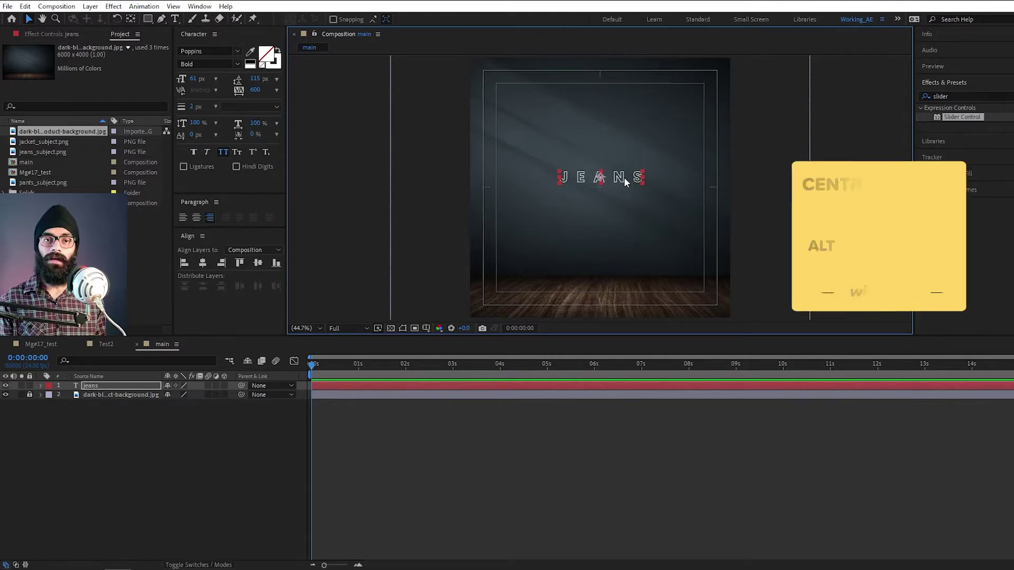
{"action": "key", "text": "ctrl+Home"}
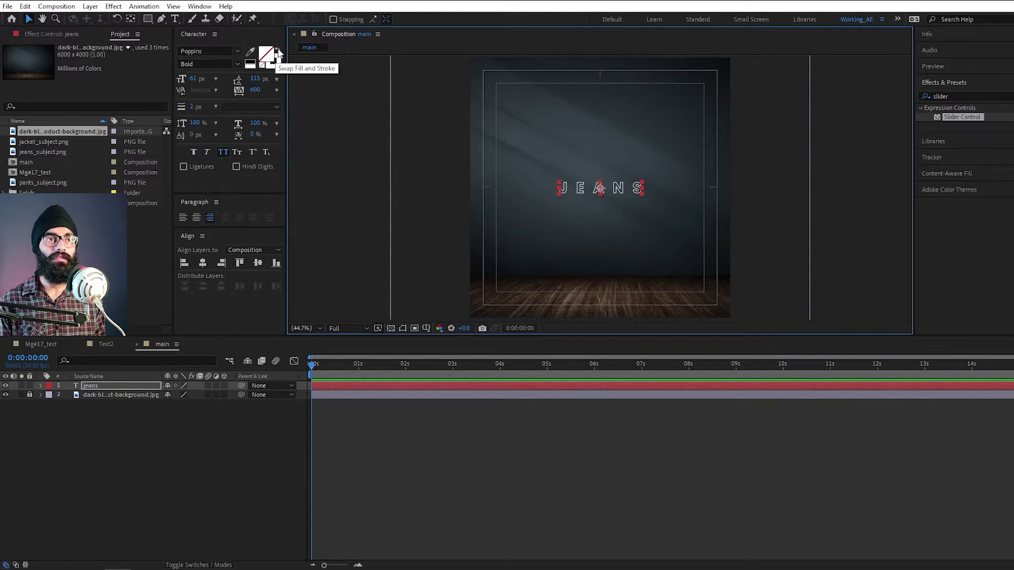
Swap the JEANS text's fill and stroke so the letters are solid white, and rename the layer "fill"
{"action": "left_click", "coordinate": [278, 53]}
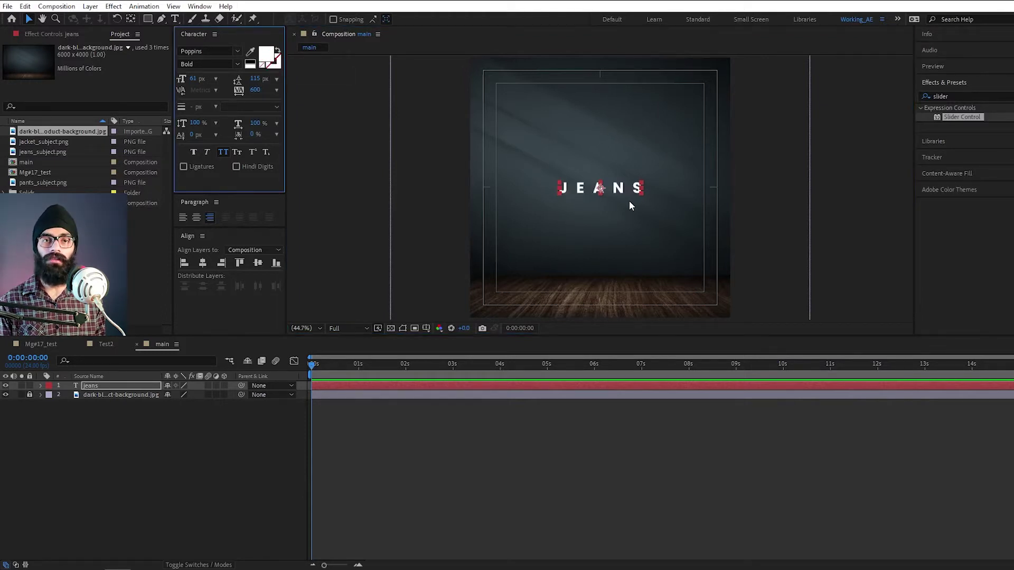
{"action": "left_click", "coordinate": [830, 218]}
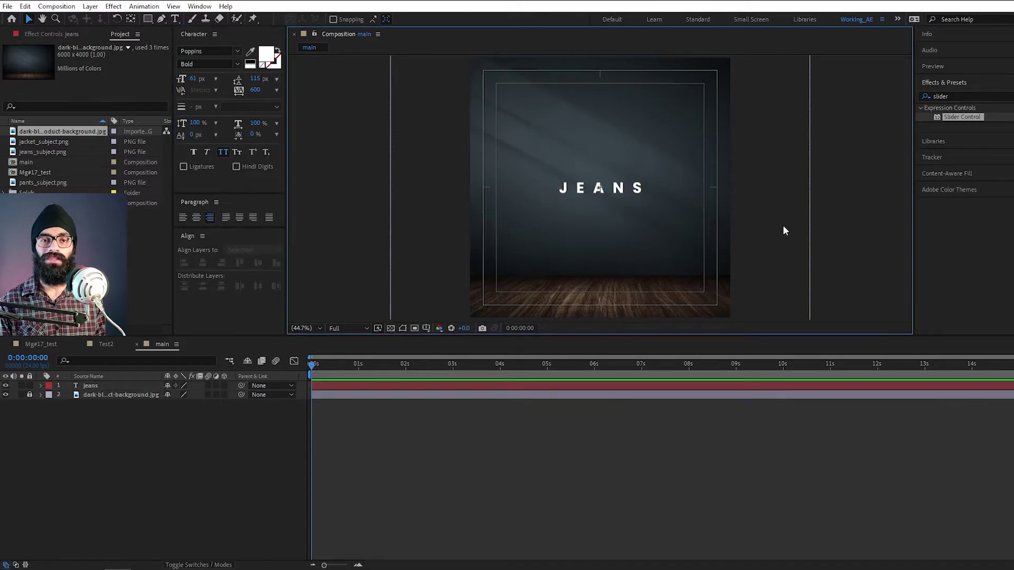
{"action": "key", "text": "Return"}
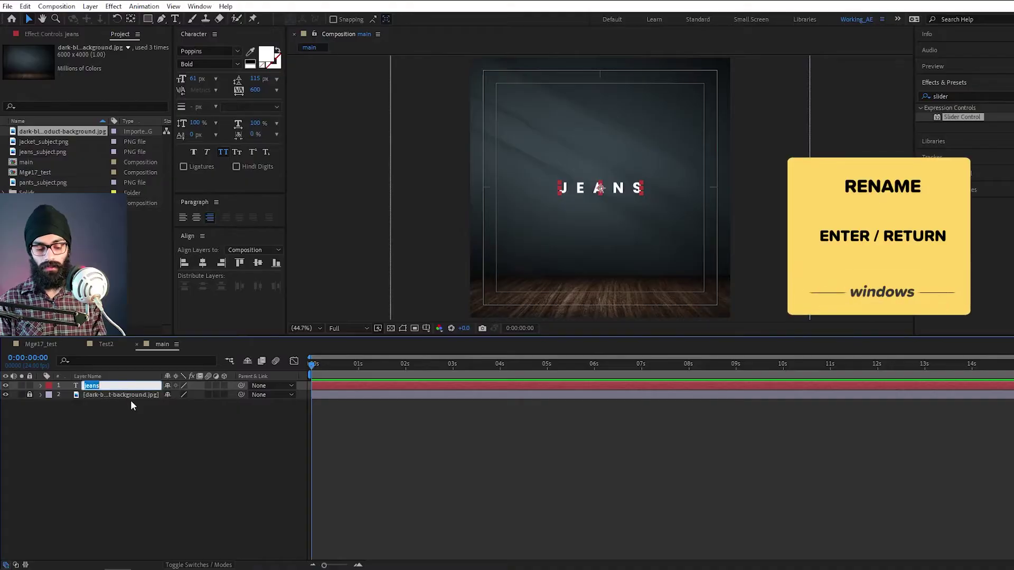
{"action": "type", "text": "fill"}
{"action": "left_click", "coordinate": [131, 400]}
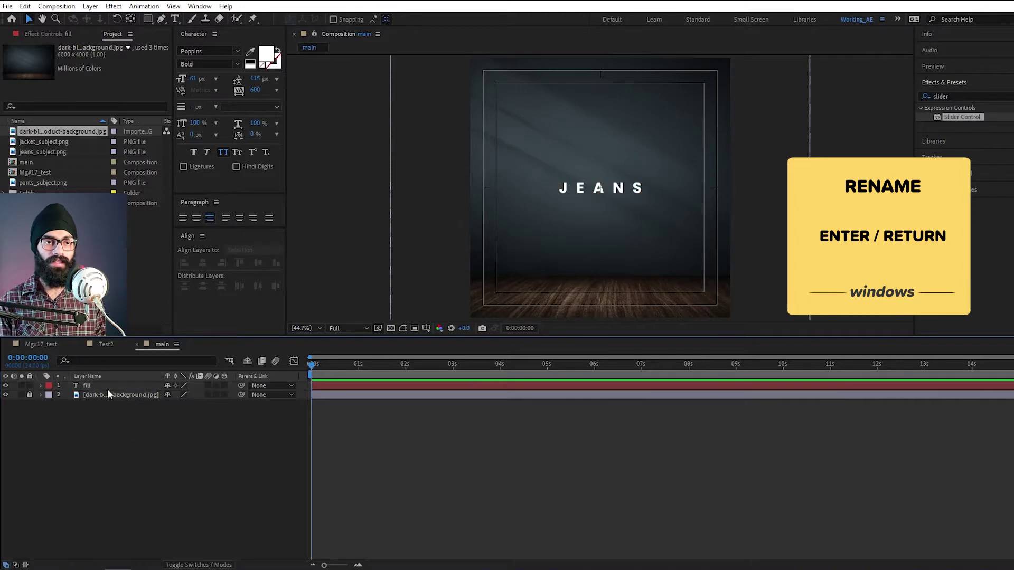
{"action": "left_click", "coordinate": [103, 385]}
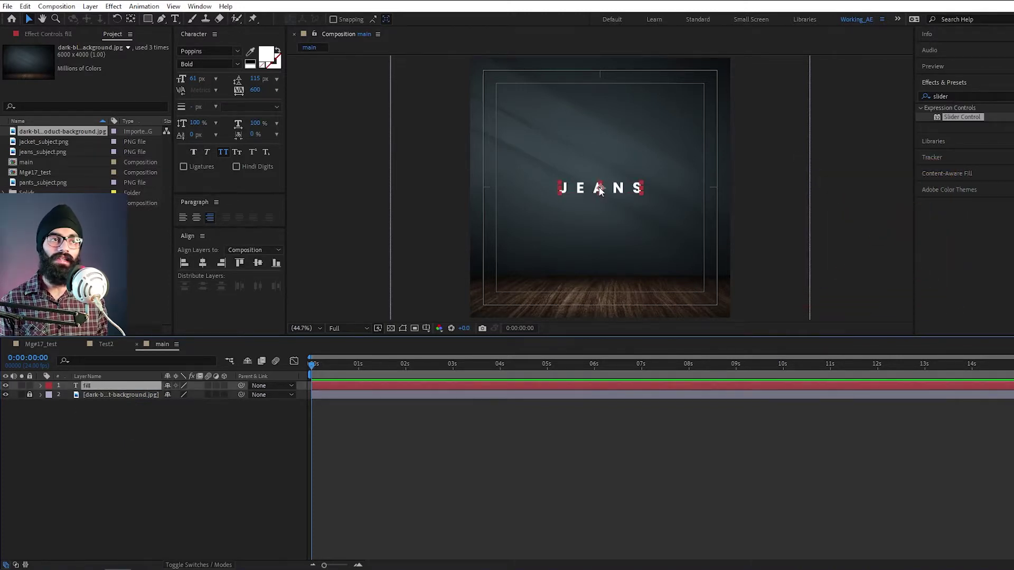
{"action": "left_click", "coordinate": [178, 455]}
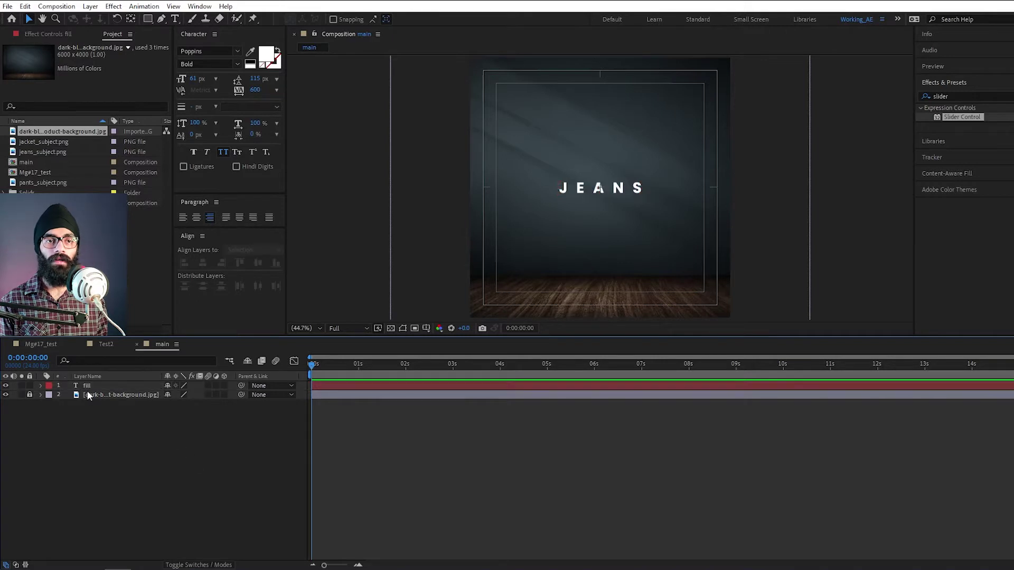
{"action": "double_click", "coordinate": [87, 386]}
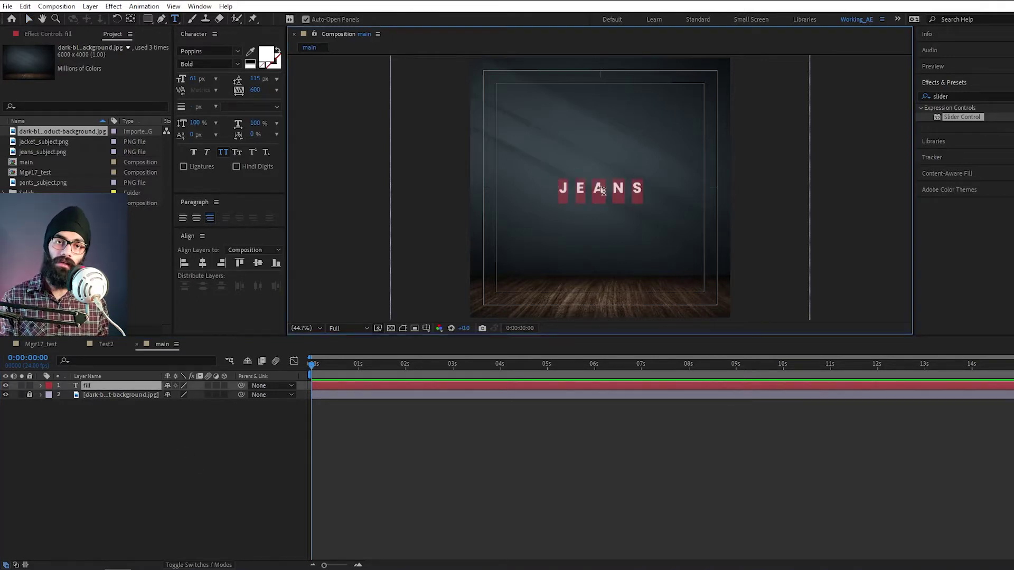
{"action": "left_click", "coordinate": [126, 423]}
Try renaming the text layer "stroke"
{"action": "left_click", "coordinate": [116, 387]}
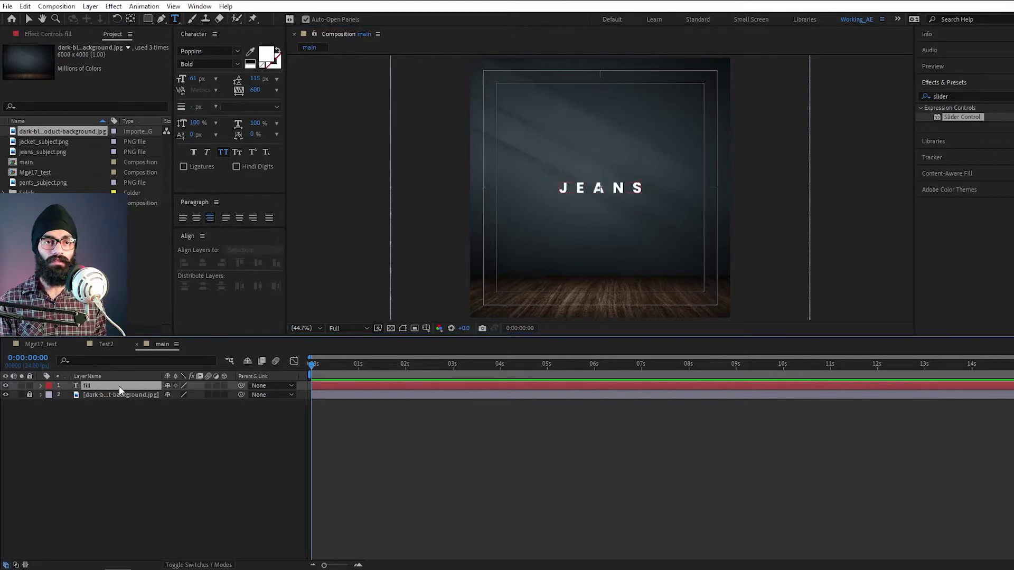
{"action": "key", "text": "Return"}
{"action": "type", "text": "stroke"}
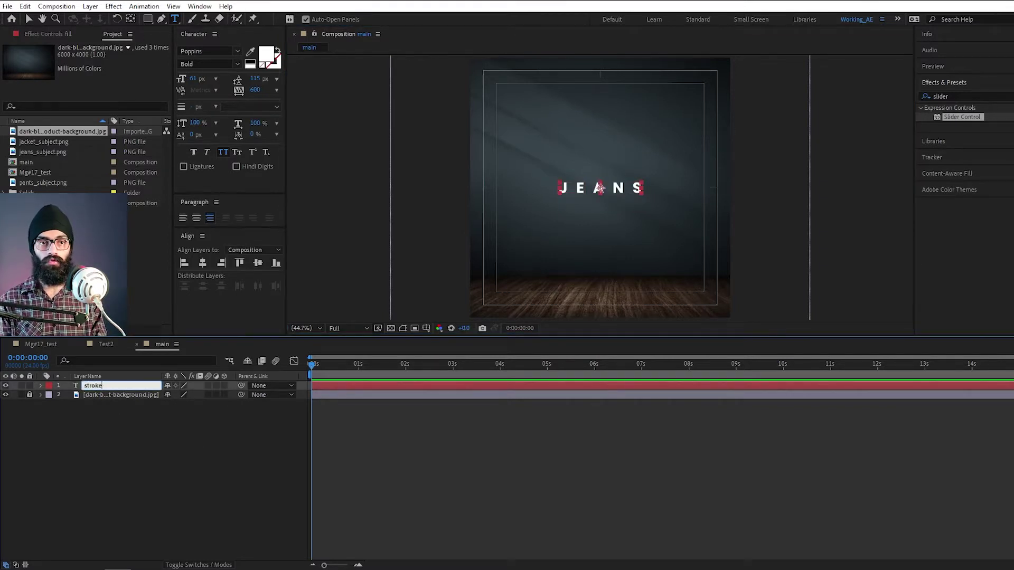
{"action": "key", "text": "Return"}
{"action": "left_click", "coordinate": [125, 444]}
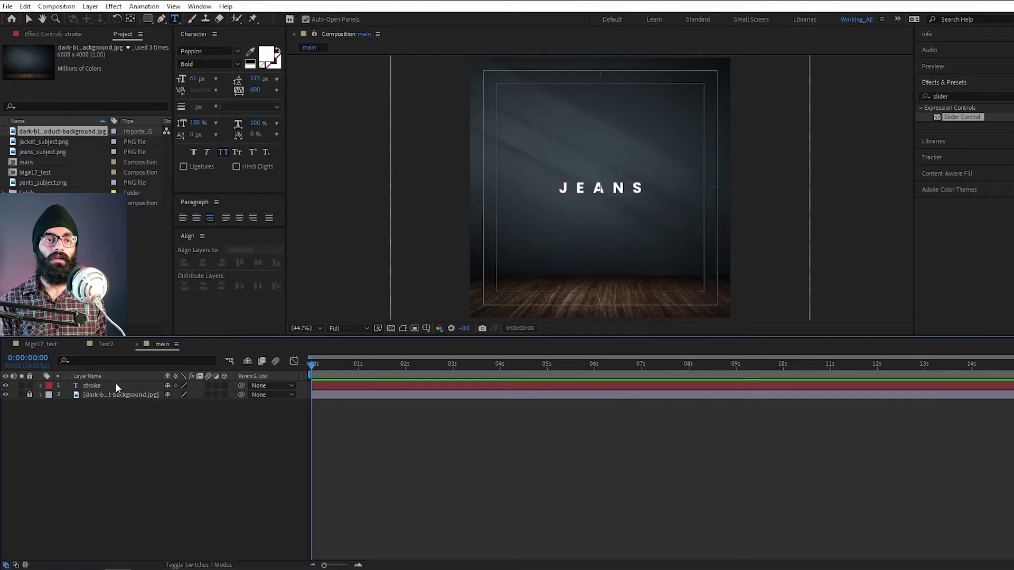
{"action": "left_click", "coordinate": [116, 383]}
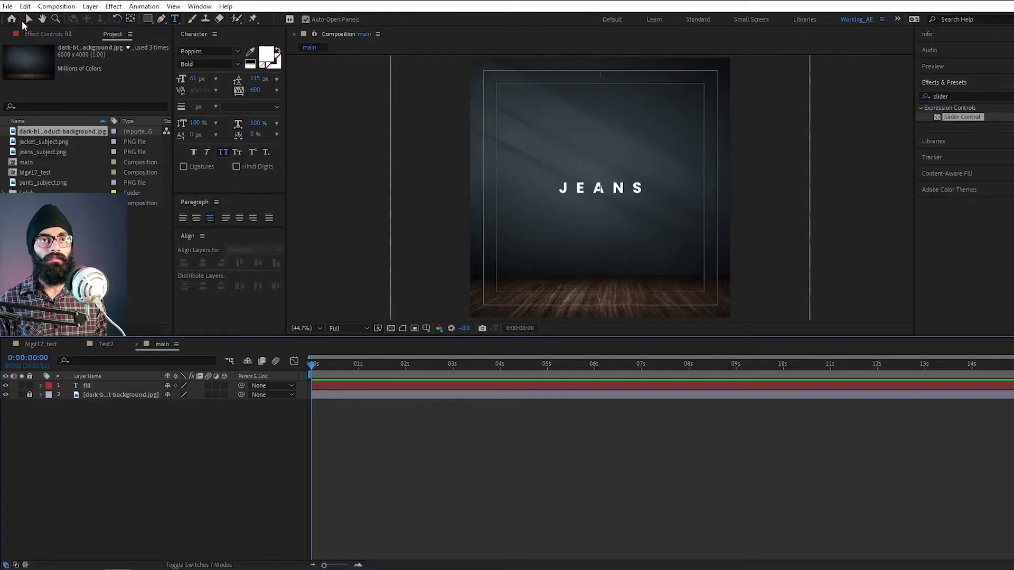
Enlarge the JEANS text to 130 px and move it near the upper edge of the composition
{"action": "left_click", "coordinate": [28, 19]}
{"action": "left_click", "coordinate": [598, 190]}
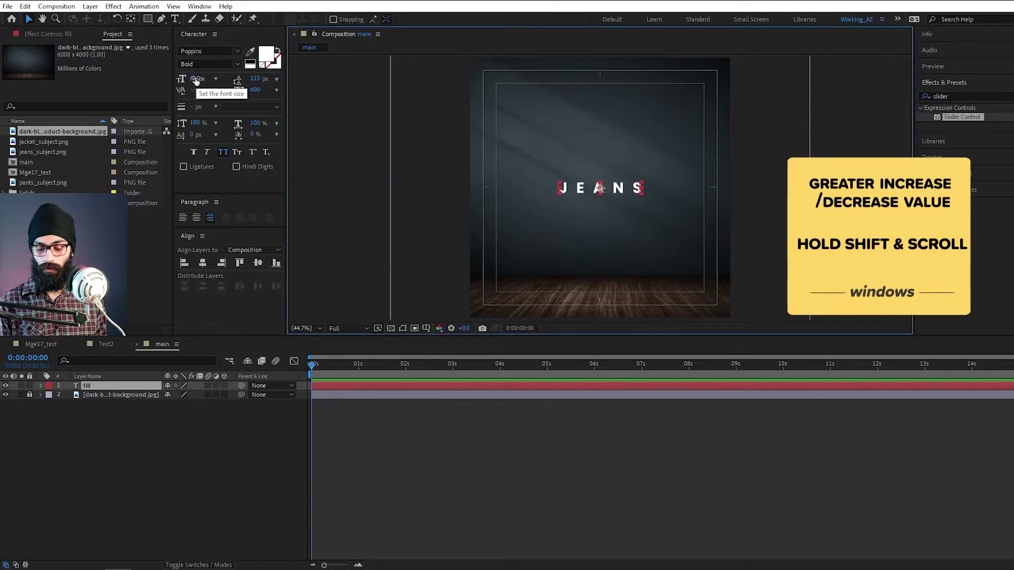
{"action": "scroll", "coordinate": [194, 78], "scroll_direction": "up", "scroll_amount": 5}
{"action": "scroll", "coordinate": [194, 74], "scroll_direction": "down", "scroll_amount": 3}
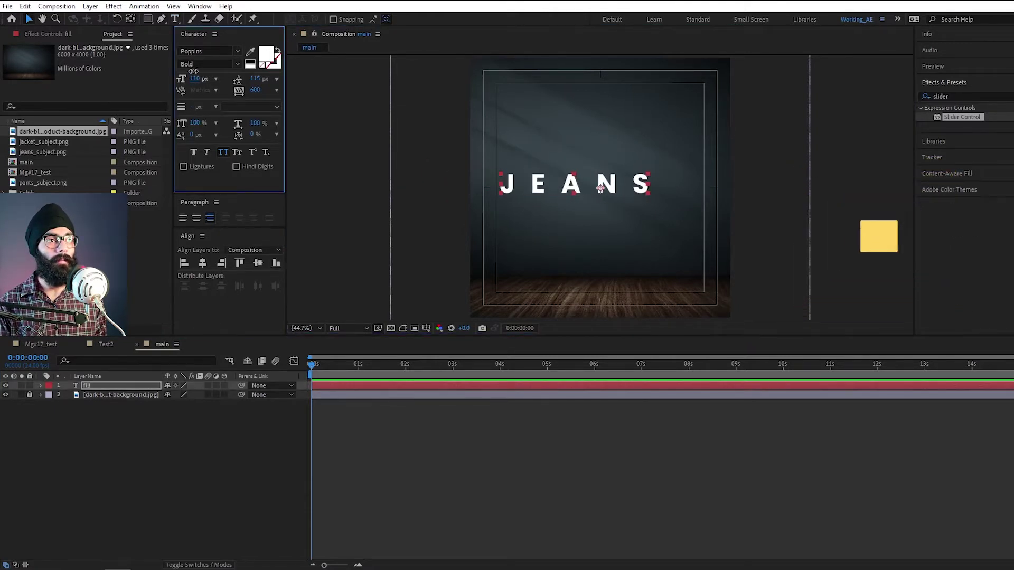
{"action": "left_click_drag", "start_coordinate": [539, 177], "coordinate": [576, 92]}
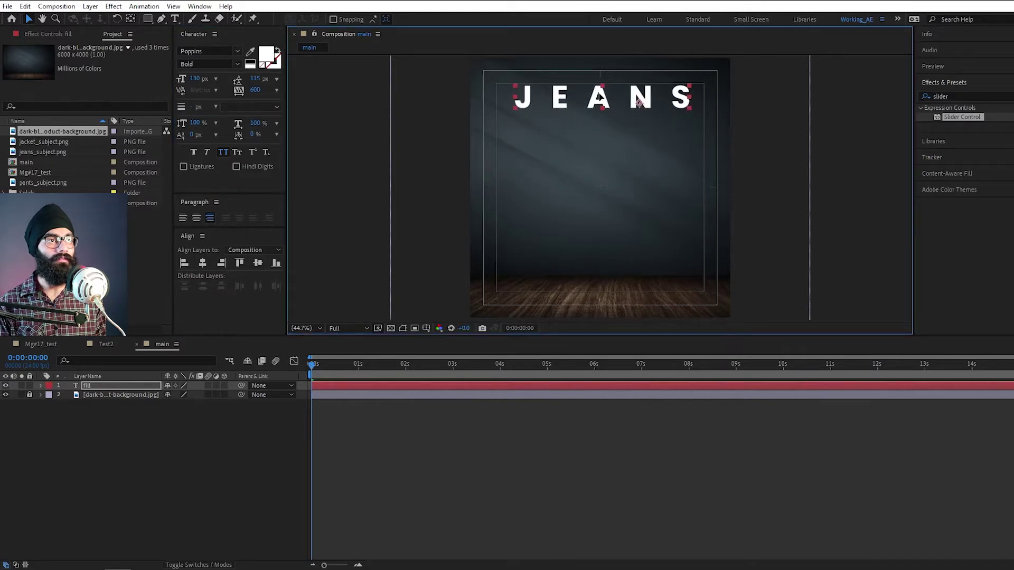
Set the JEANS text's font size to 200 px and its tracking to 100
{"action": "scroll", "coordinate": [194, 78], "scroll_direction": "up", "scroll_amount": 2}
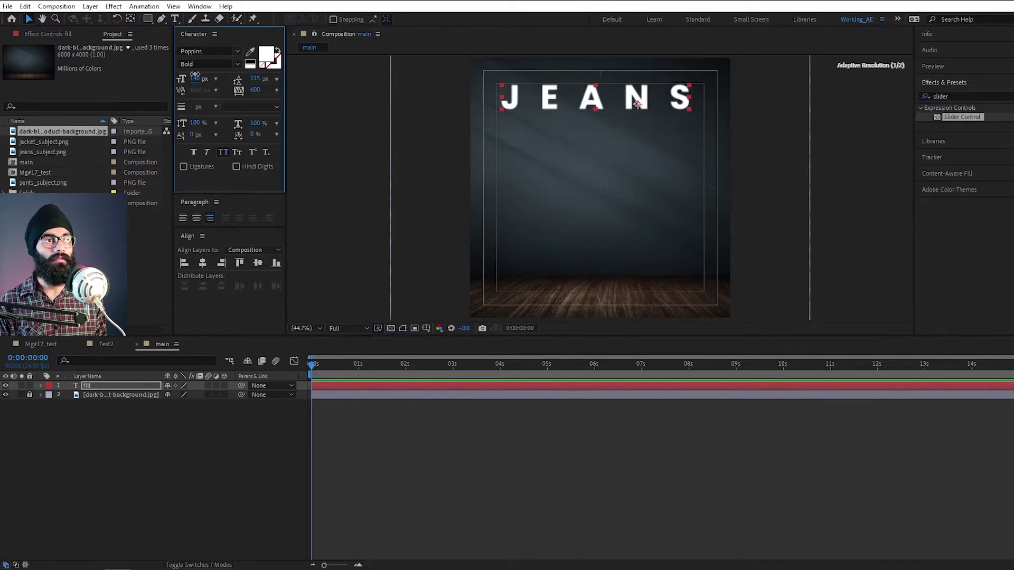
{"action": "scroll", "coordinate": [196, 75], "scroll_direction": "down", "scroll_amount": 2}
{"action": "scroll", "coordinate": [198, 72], "scroll_direction": "up", "scroll_amount": 5}
{"action": "left_click_drag", "start_coordinate": [198, 72], "coordinate": [189, 73]}
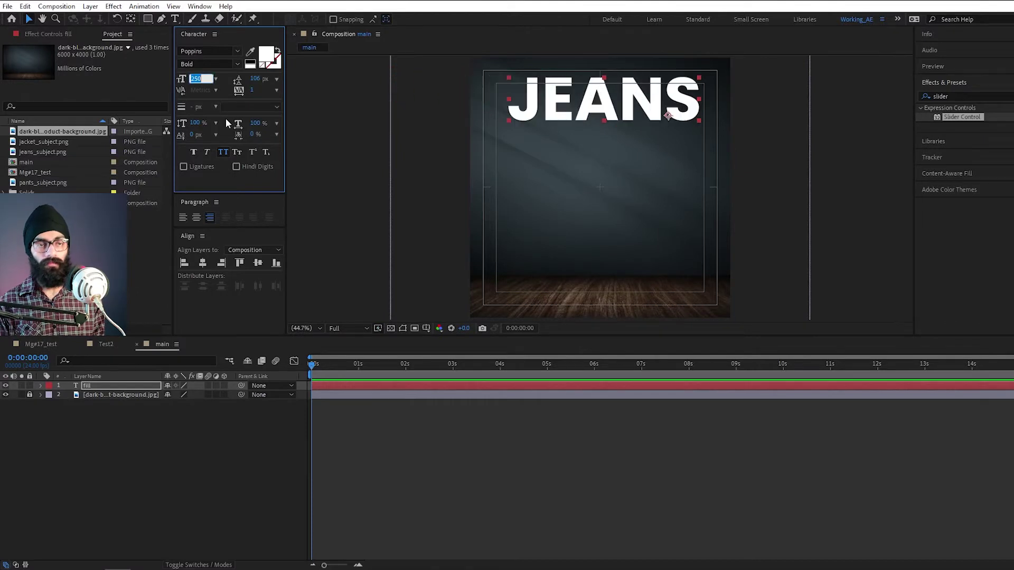
{"action": "type", "text": "200"}
{"action": "key", "text": "Return"}
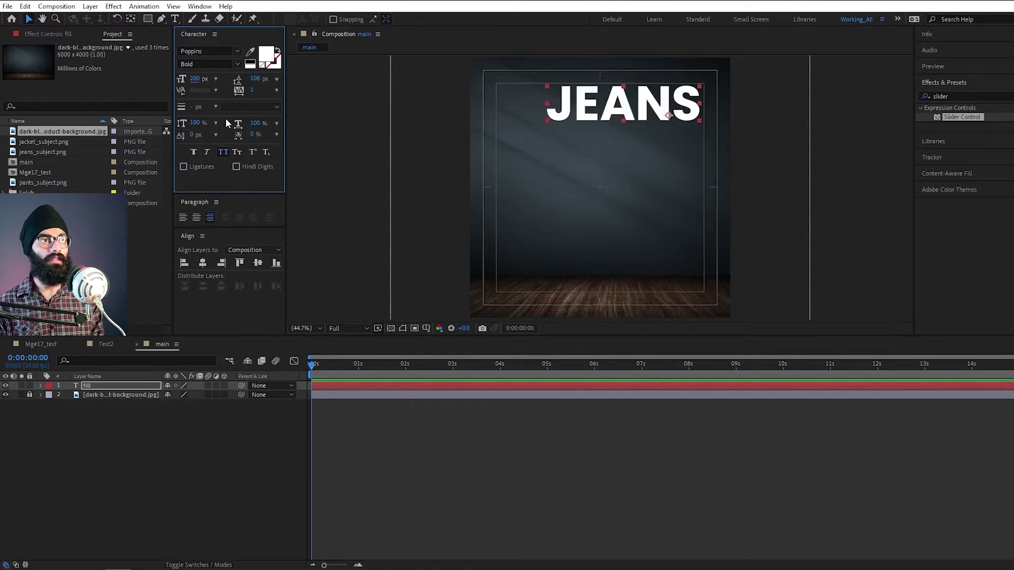
{"action": "mouse_move", "coordinate": [252, 92]}
{"action": "left_mouse_down"}
{"action": "mouse_move", "coordinate": [260, 86]}
{"action": "mouse_move", "coordinate": [256, 95]}
{"action": "left_mouse_up"}
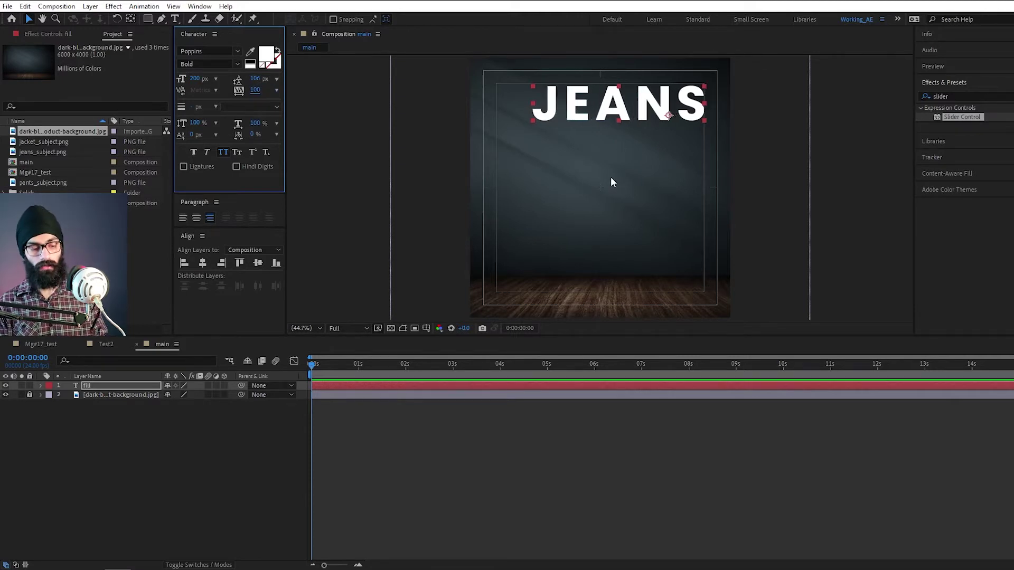
Recenter the JEANS text's anchor point and layer, keeping it horizontally centered while moving it straight up near the composition's upper edge
{"action": "key", "text": "ctrl+alt+Home"}
{"action": "key", "text": "ctrl+Home"}
{"action": "left_click_drag", "start_coordinate": [606, 200], "coordinate": [618, 100]}
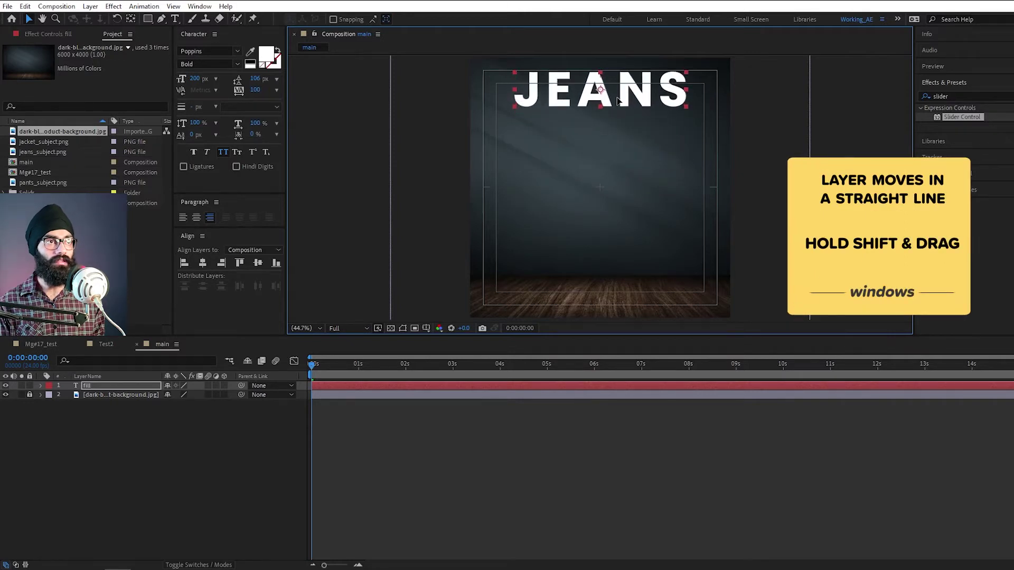
{"action": "left_click", "coordinate": [122, 429]}
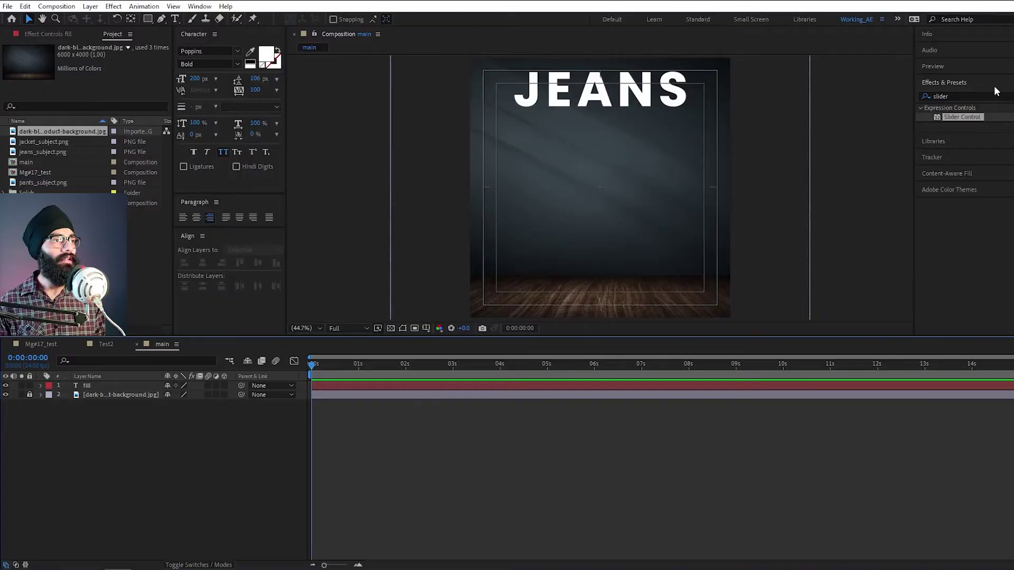
Apply the Slider Control effect to the fill text layer
{"action": "left_click", "coordinate": [958, 117]}
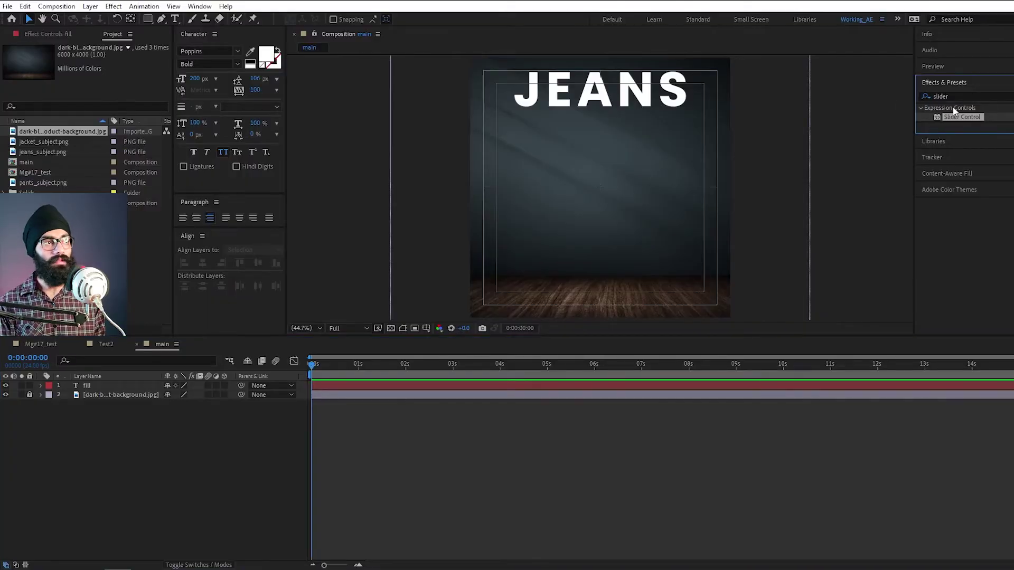
{"action": "left_click", "coordinate": [925, 96]}
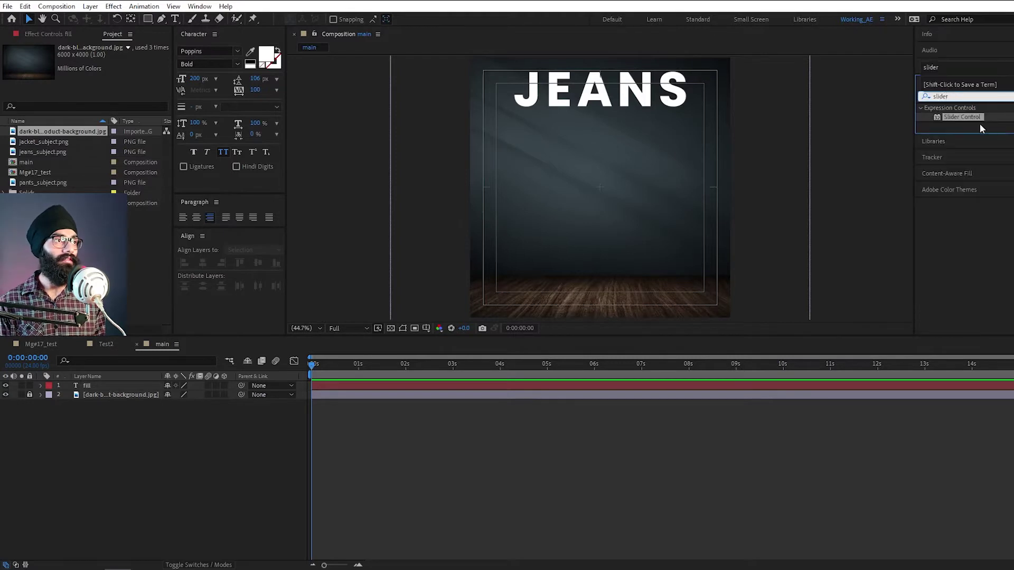
{"action": "left_click_drag", "start_coordinate": [974, 117], "coordinate": [111, 388]}
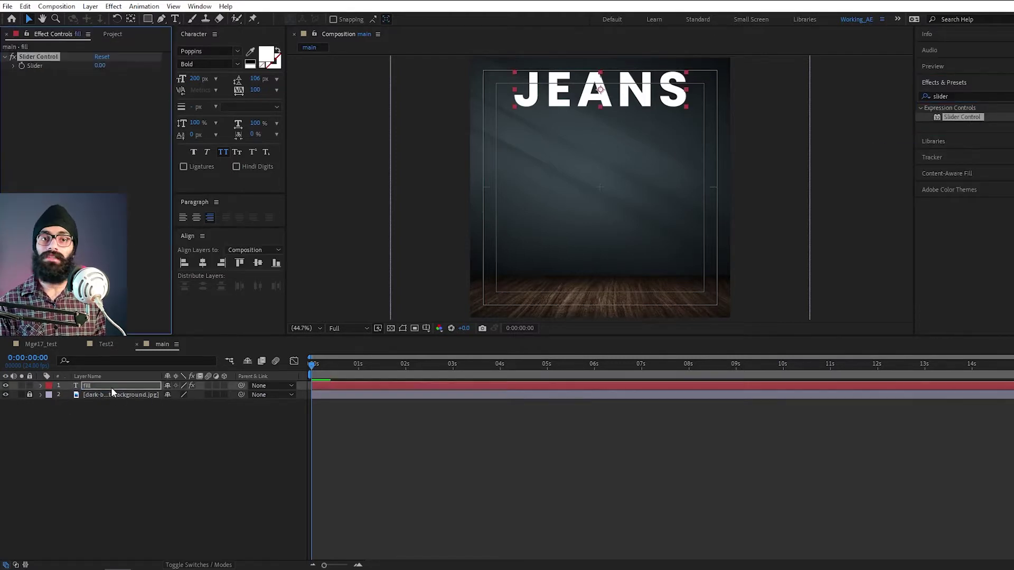
Enable an expression on the fill layer's Source Text property and enlarge the expression editing area
{"action": "left_click", "coordinate": [40, 384]}
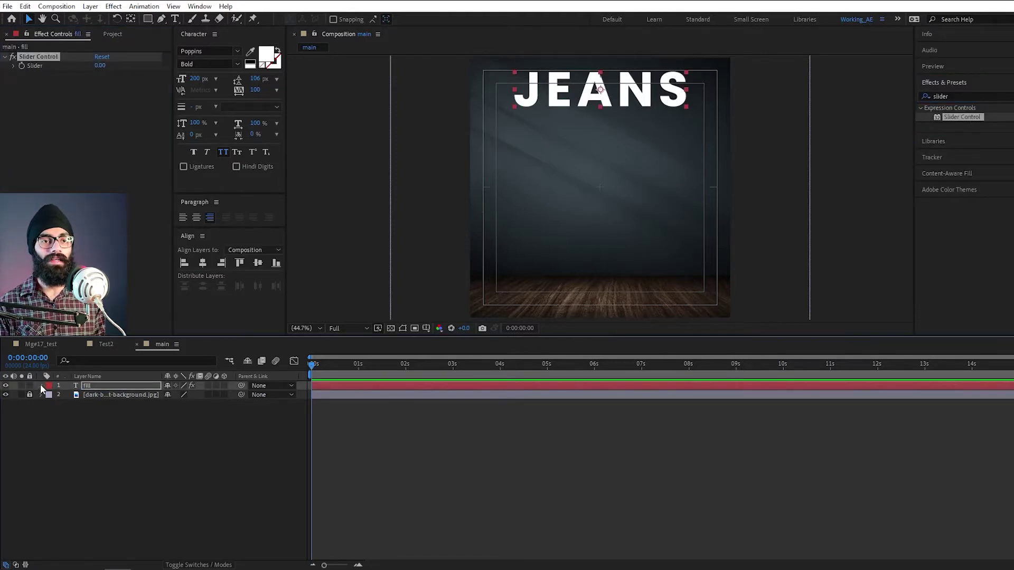
{"action": "left_click", "coordinate": [41, 386]}
{"action": "left_click", "coordinate": [49, 395]}
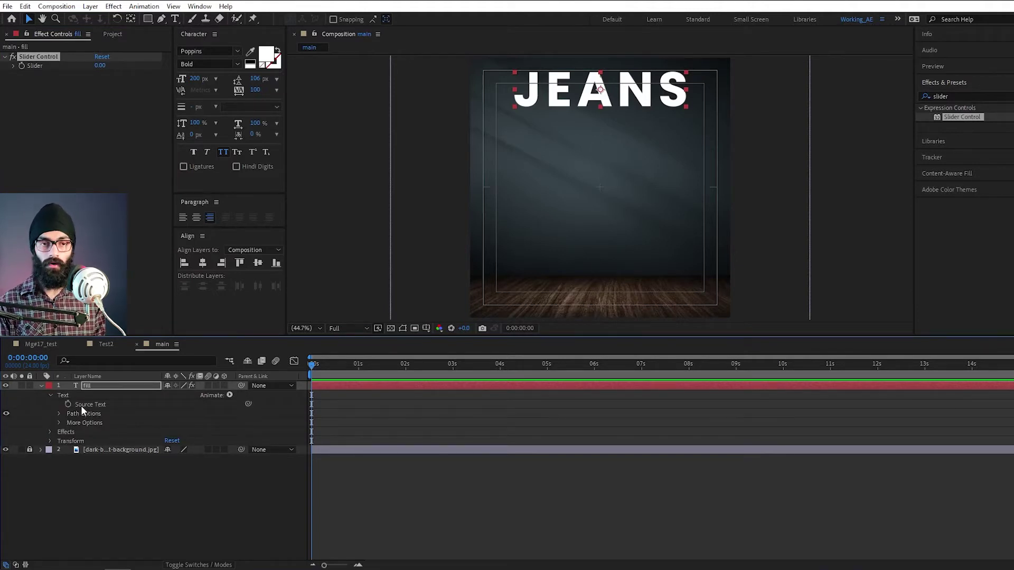
{"action": "left_click", "coordinate": [68, 404]}
{"action": "left_click", "coordinate": [68, 403], "text": "alt"}
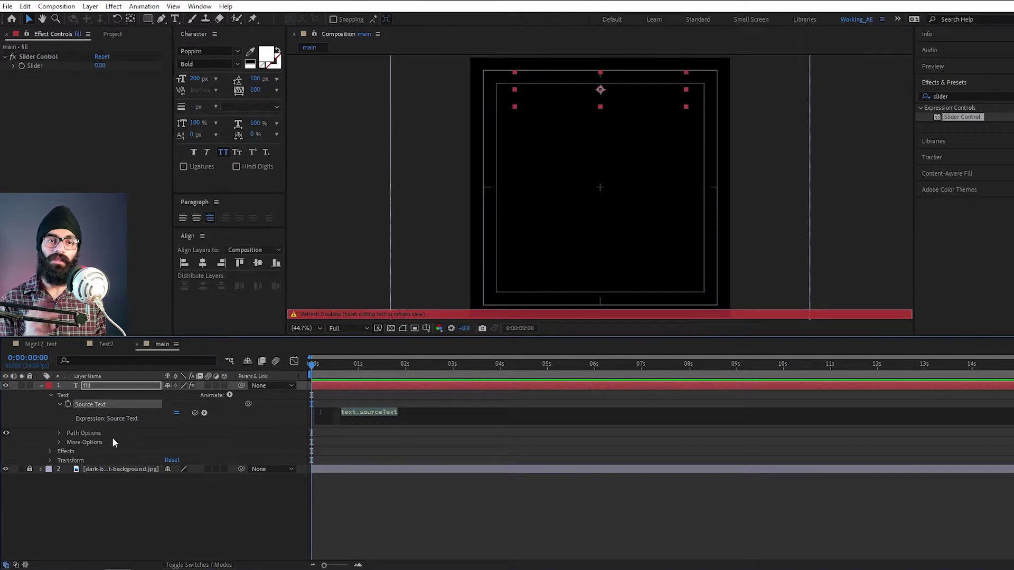
{"action": "left_click_drag", "start_coordinate": [380, 426], "coordinate": [373, 495]}
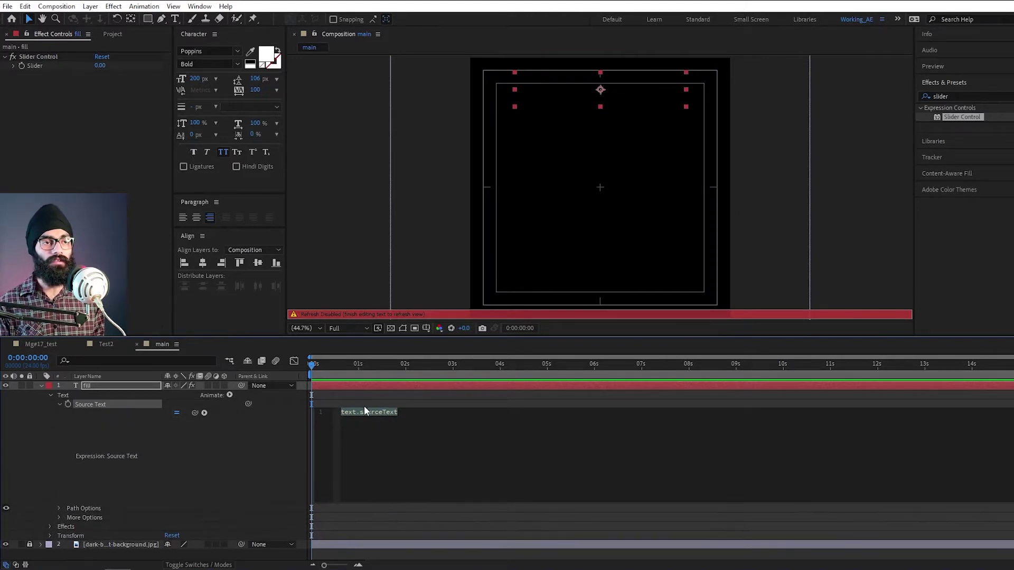
Complete the Source Text expression as text.sourceText.repeat(effect("Slider Control")("Slider")); by linking the repeat count to the layer's slider
{"action": "left_click", "coordinate": [423, 430]}
{"action": "type", "text": "."}
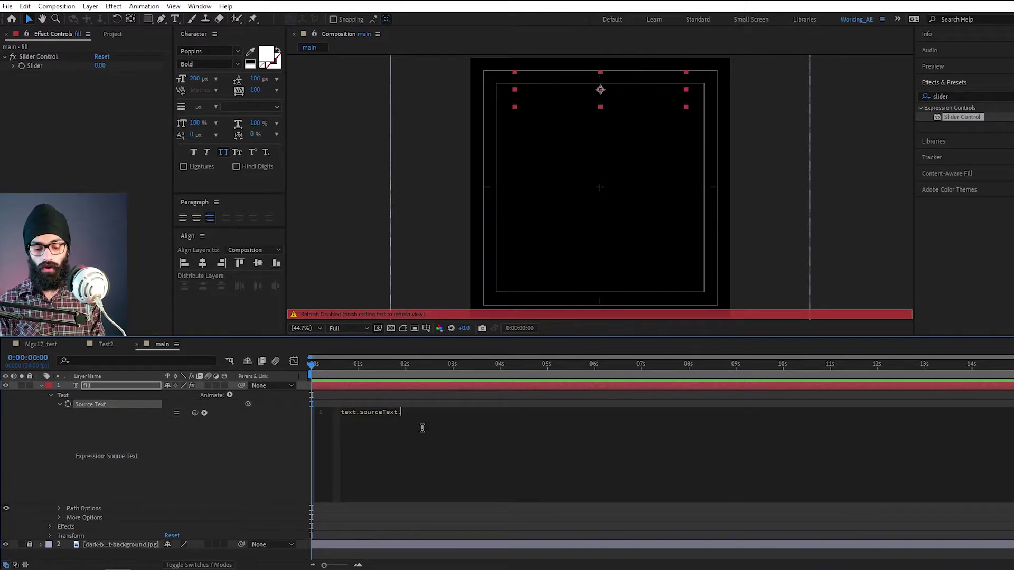
{"action": "type", "text": "repeat"}
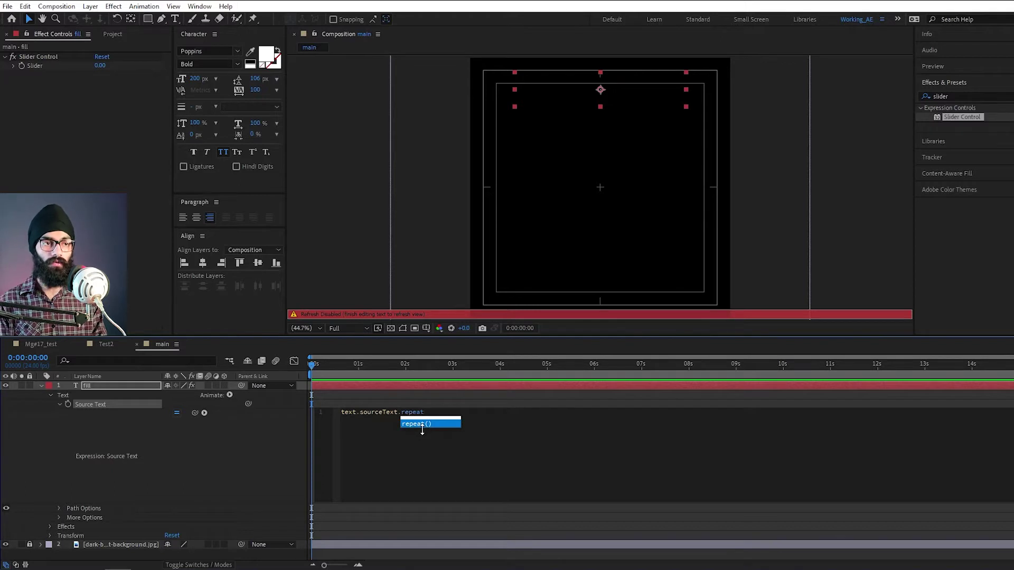
{"action": "key", "text": "Return"}
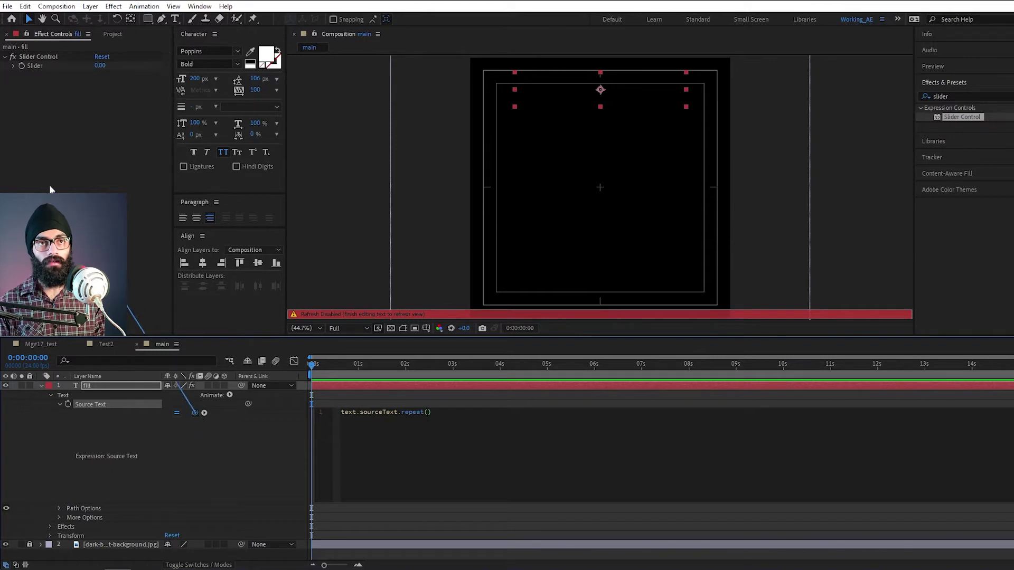
{"action": "left_click_drag", "start_coordinate": [48, 121], "coordinate": [58, 63]}
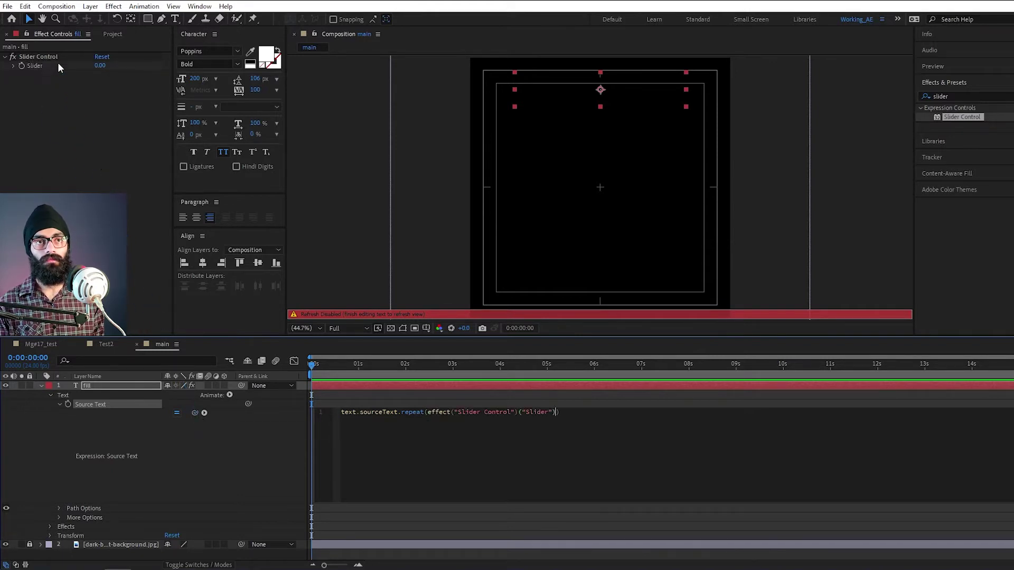
{"action": "left_click", "coordinate": [611, 436]}
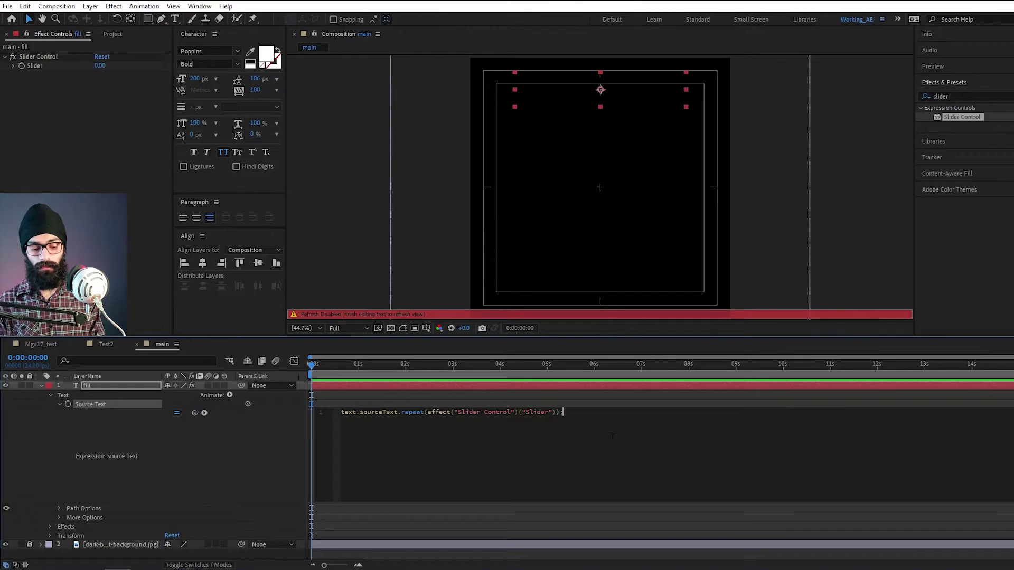
{"action": "type", "text": ";"}
{"action": "key", "text": "KP_Enter"}
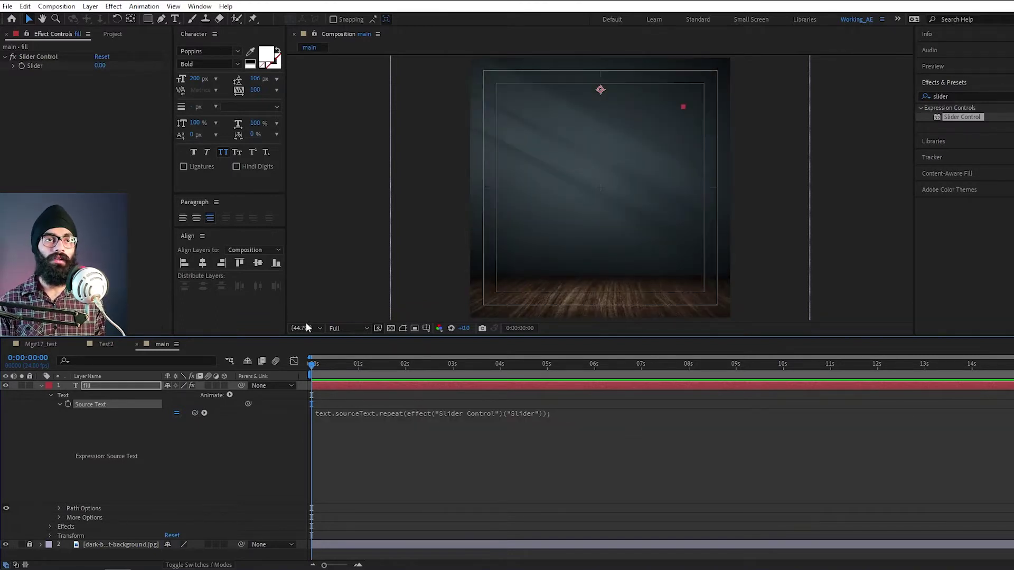
Set the fill layer's Slider Control value to 5
{"action": "left_click", "coordinate": [100, 65]}
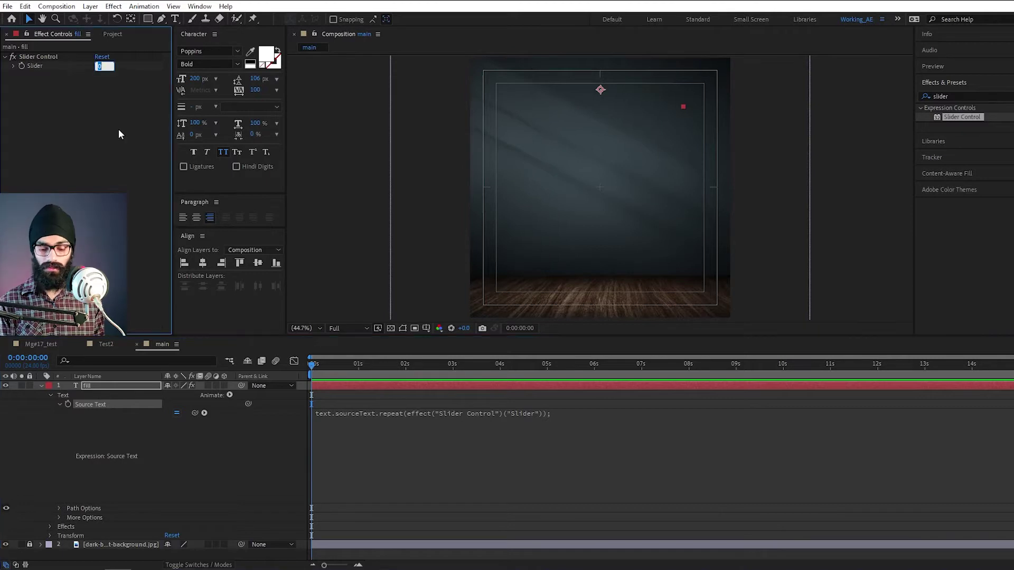
{"action": "type", "text": "5"}
{"action": "key", "text": "Return"}
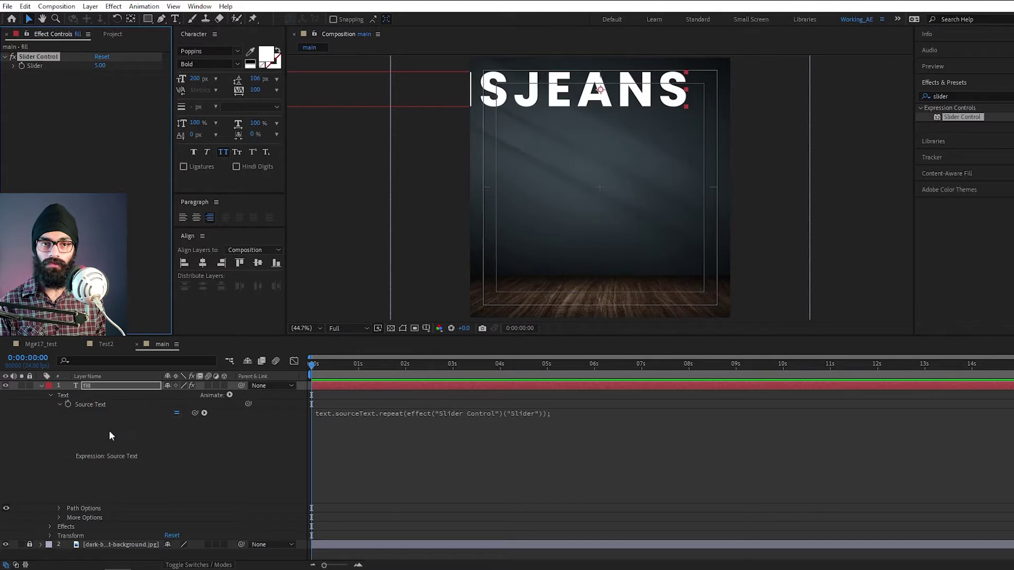
{"action": "left_click", "coordinate": [88, 386]}
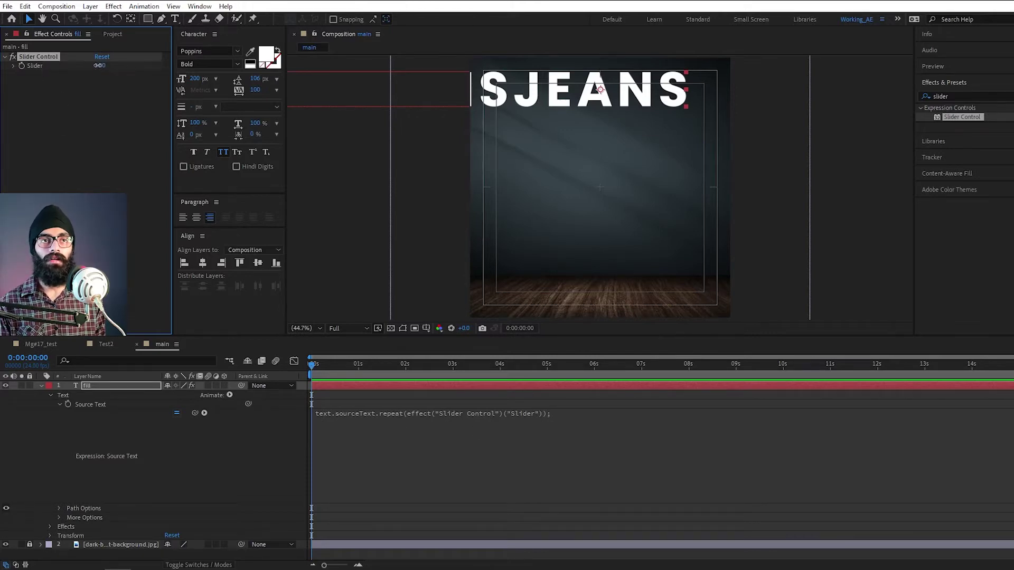
{"action": "left_click_drag", "start_coordinate": [98, 66], "coordinate": [106, 36]}
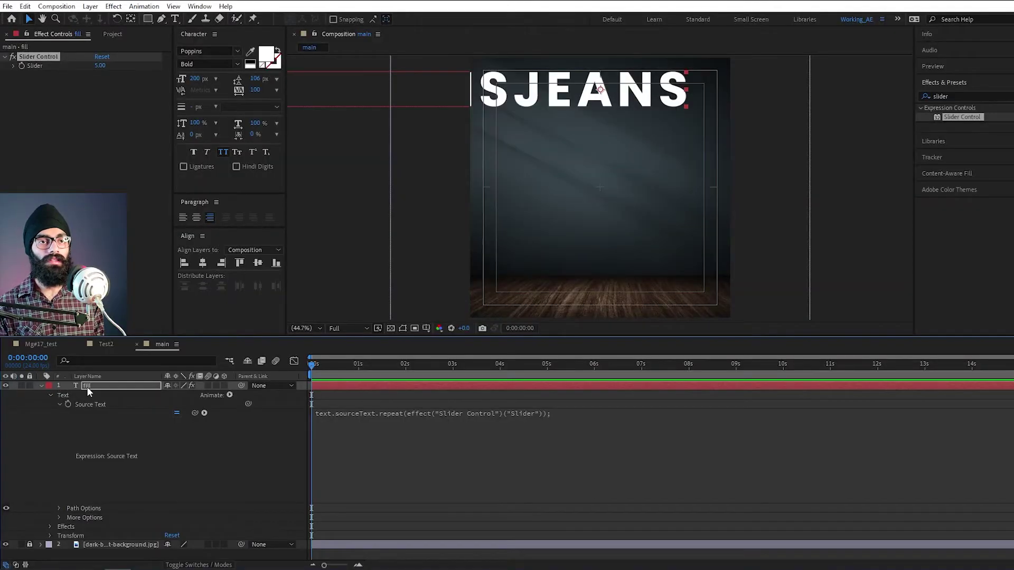
Break the line after JEANS to stack the repeated words, centered in the composition with 90 px leading, and collapse the layer's properties
{"action": "double_click", "coordinate": [87, 386]}
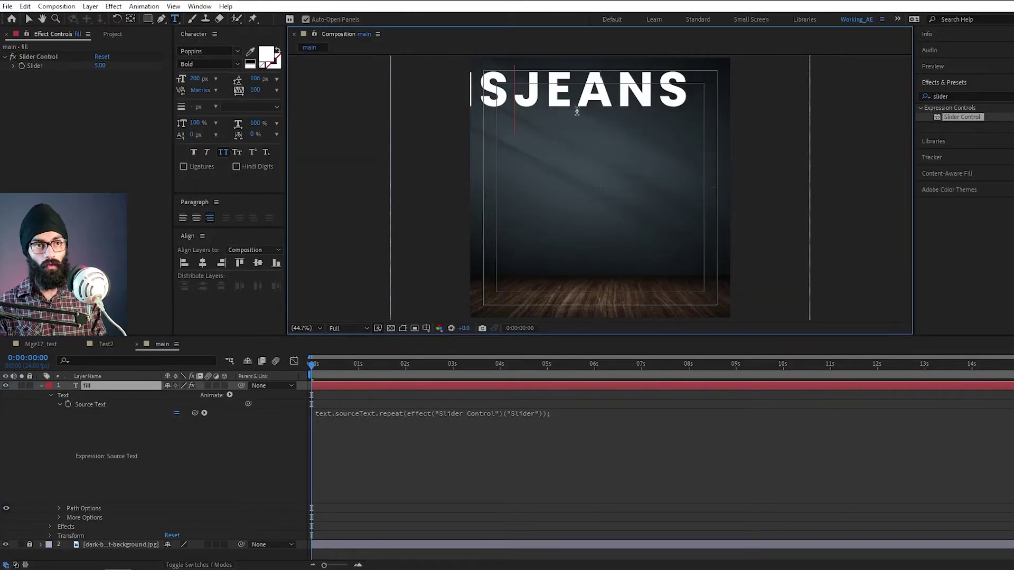
{"action": "key", "text": "Escape"}
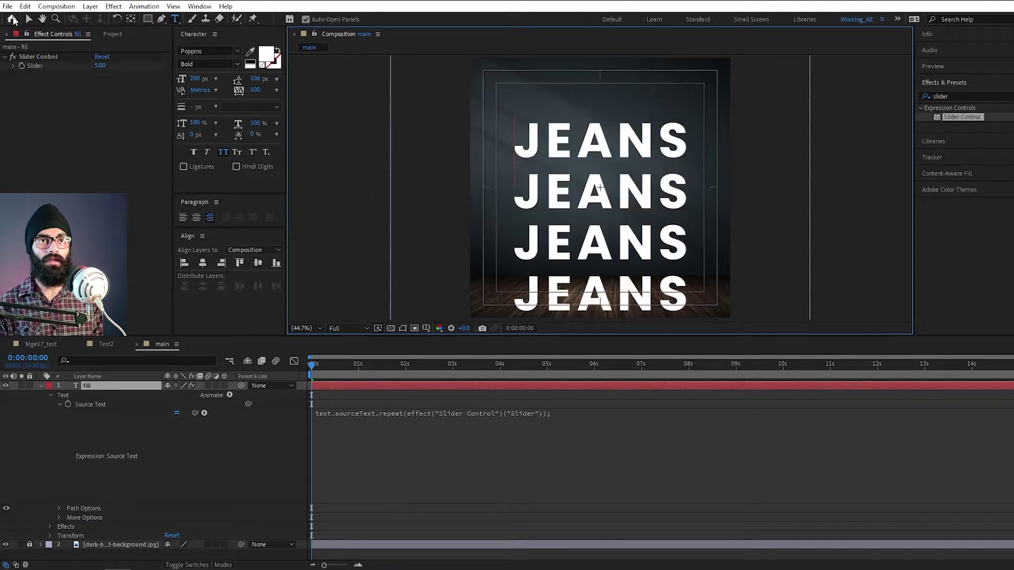
{"action": "left_click", "coordinate": [28, 19]}
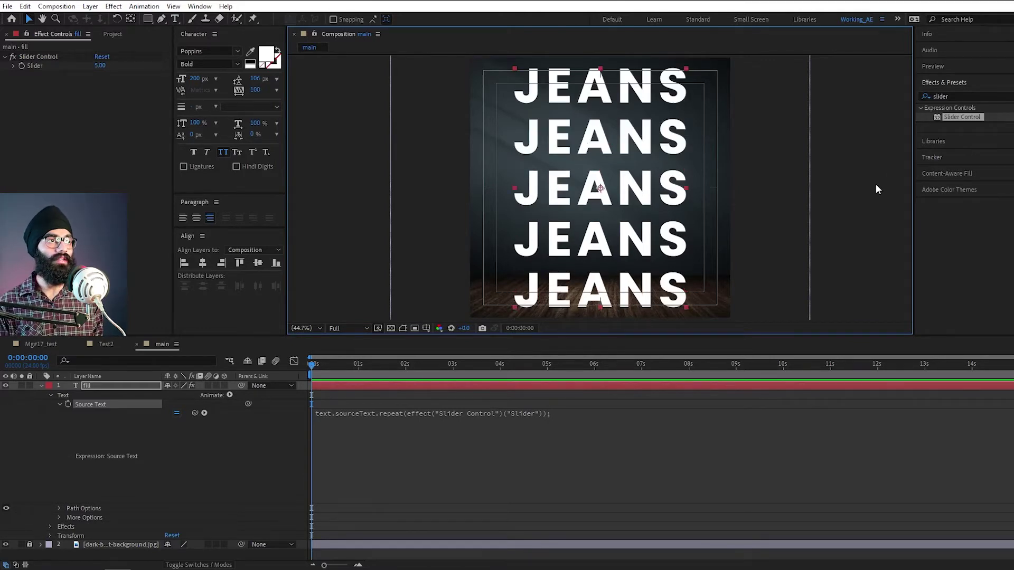
{"action": "left_click", "coordinate": [99, 386]}
{"action": "key", "text": "u"}
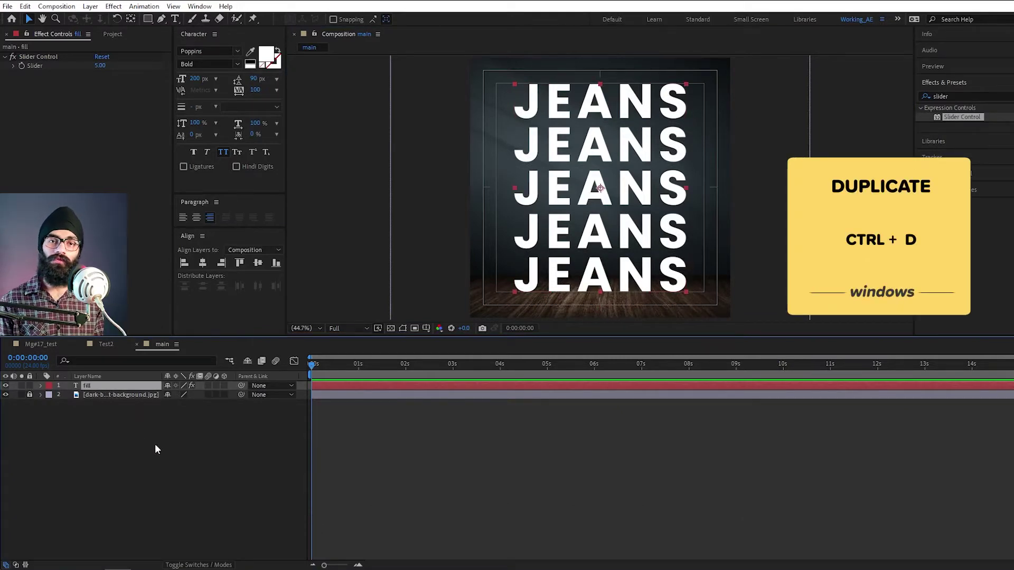
Duplicate the fill text layer, place the copy beneath the original, and rename it stroke
{"action": "key", "text": "ctrl+d"}
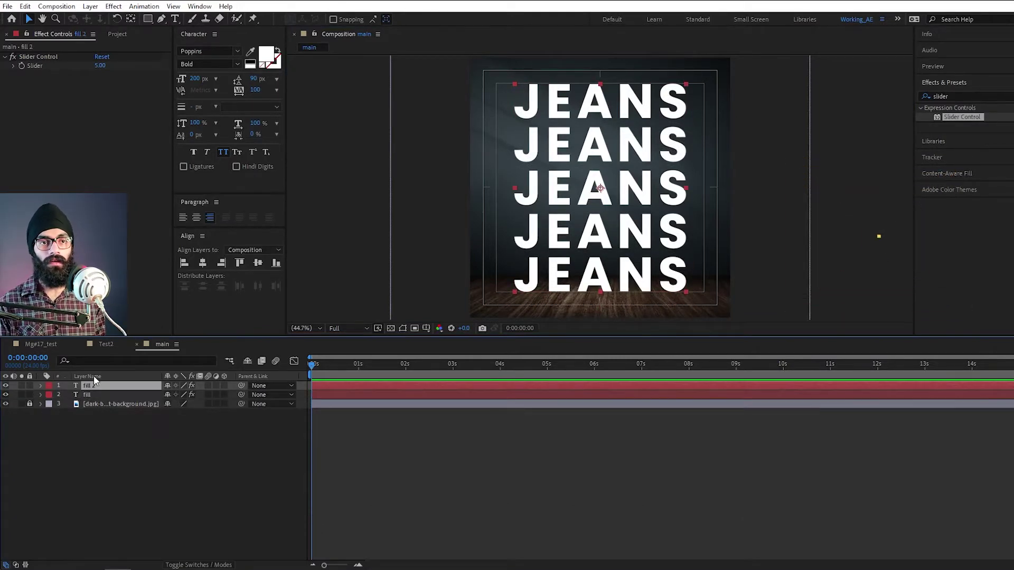
{"action": "left_click_drag", "start_coordinate": [97, 385], "coordinate": [108, 409]}
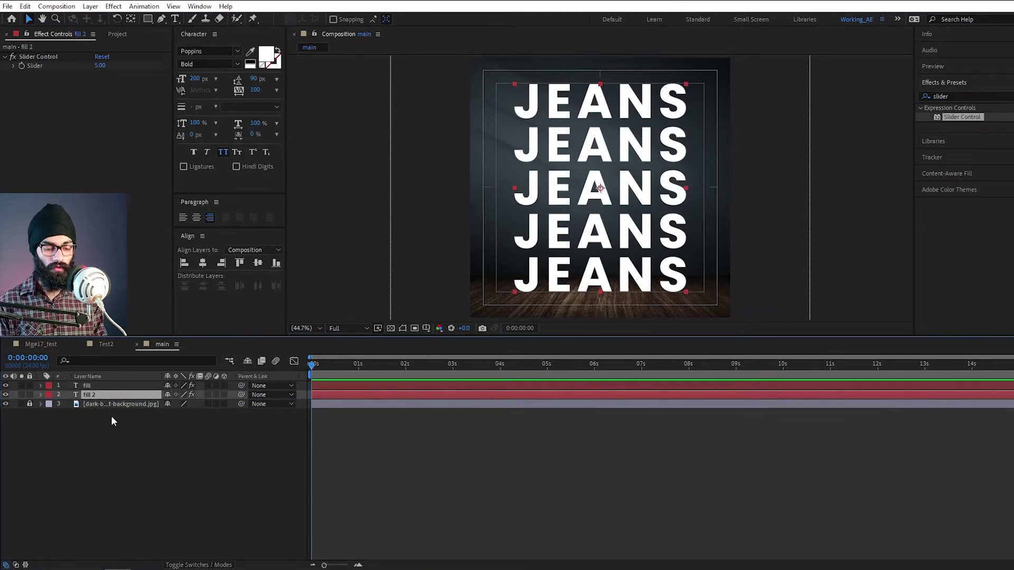
{"action": "key", "text": "Return"}
{"action": "type", "text": "stroke"}
{"action": "key", "text": "Return"}
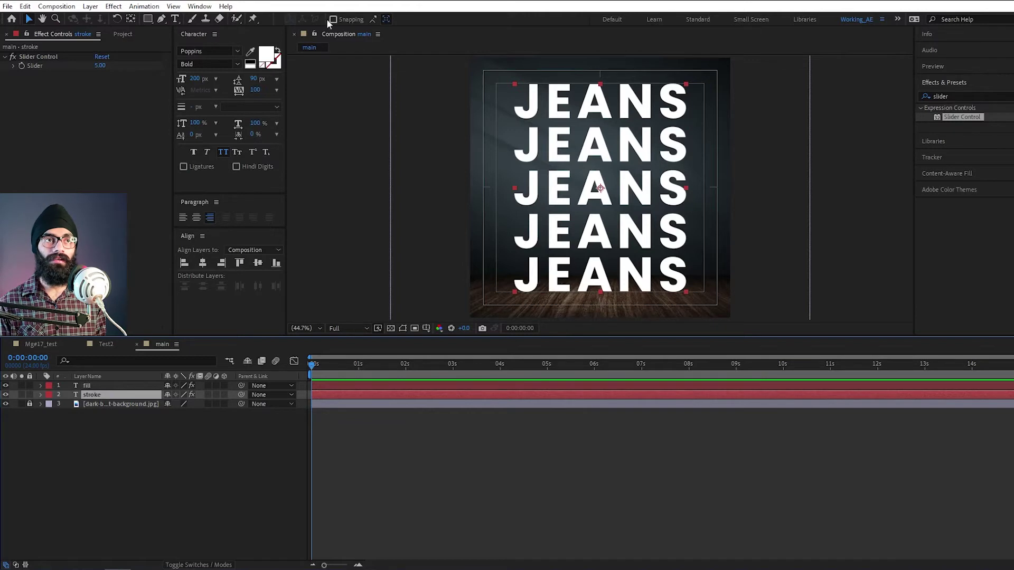
Give the stroke layer's text a 2 px white outline without fill, and check it with the fill layer temporarily hidden
{"action": "left_click", "coordinate": [278, 50]}
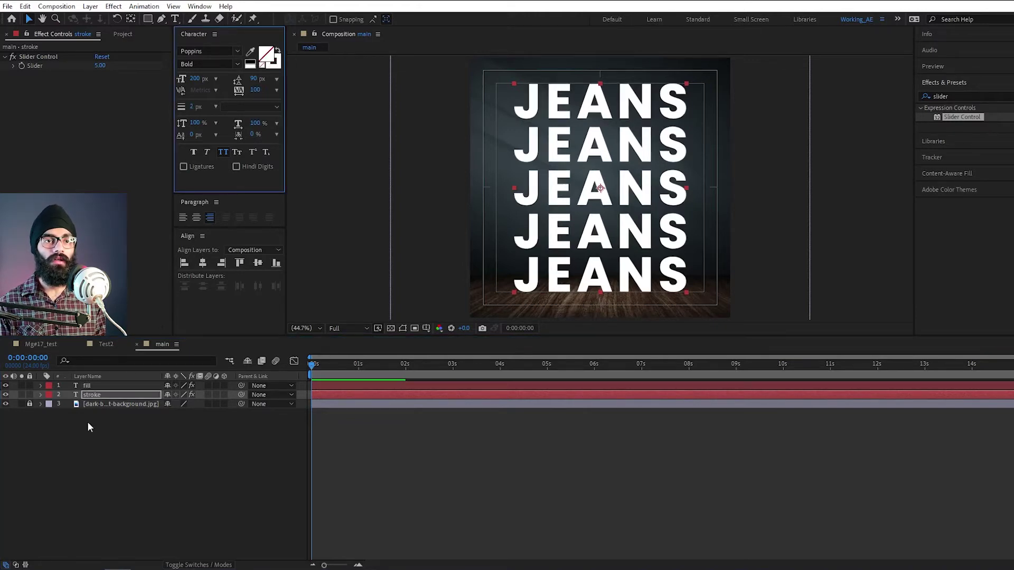
{"action": "left_click", "coordinate": [6, 387]}
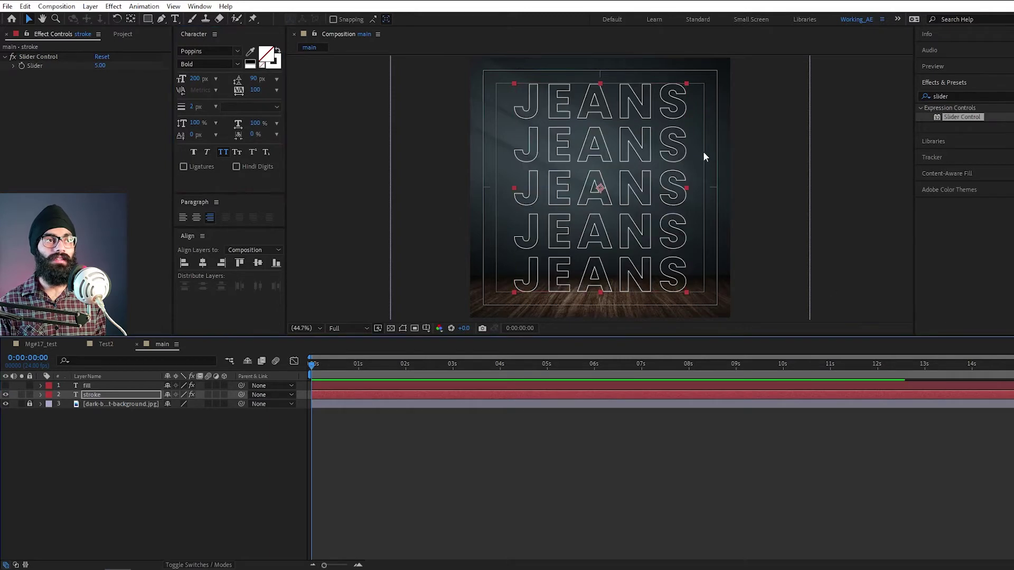
{"action": "left_click", "coordinate": [6, 386]}
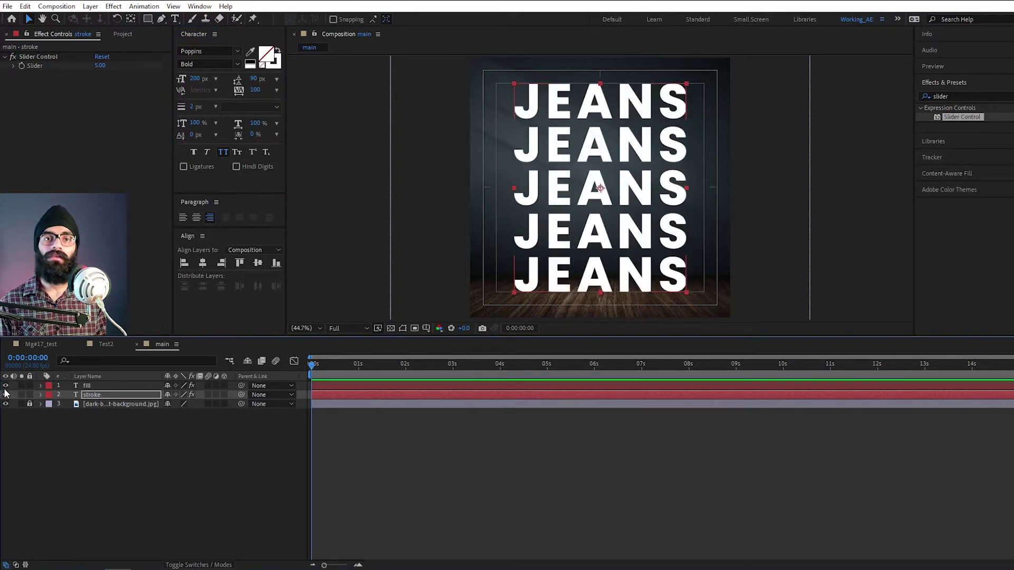
{"action": "left_click", "coordinate": [221, 467]}
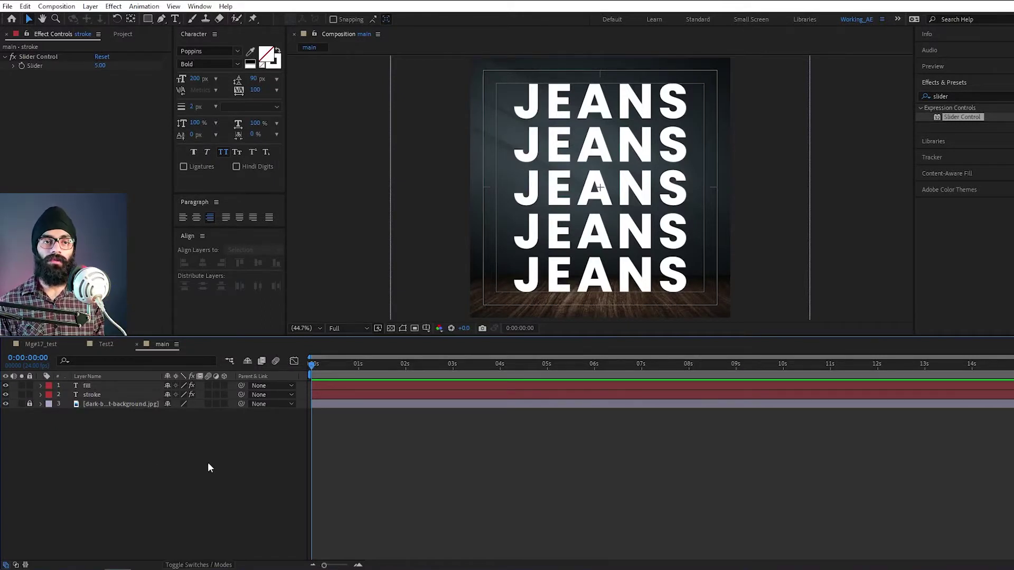
Add an Opacity text animator to the fill layer and set its range selector's End to 20%
{"action": "left_click", "coordinate": [40, 386]}
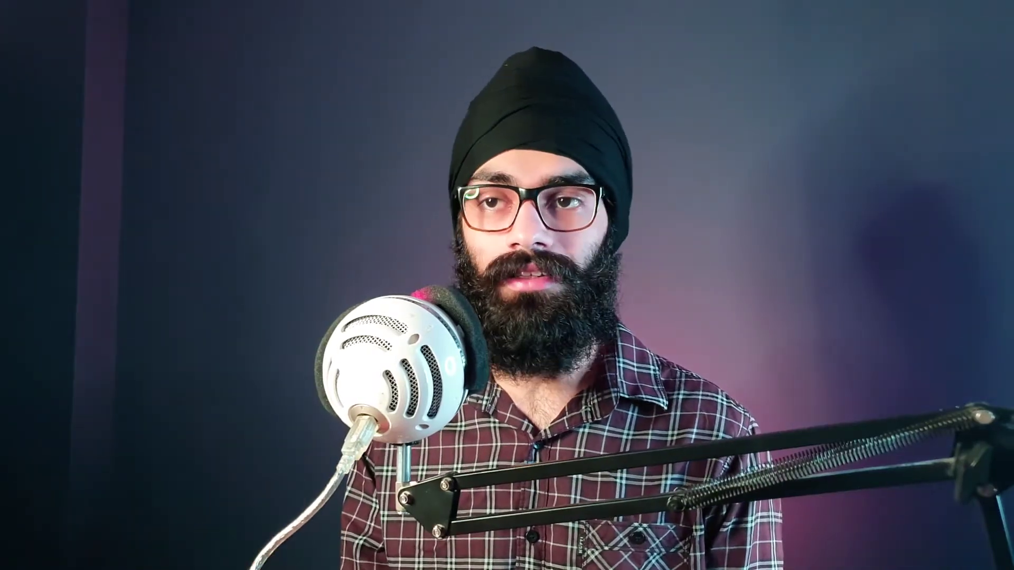
{"action": "left_click", "coordinate": [230, 395]}
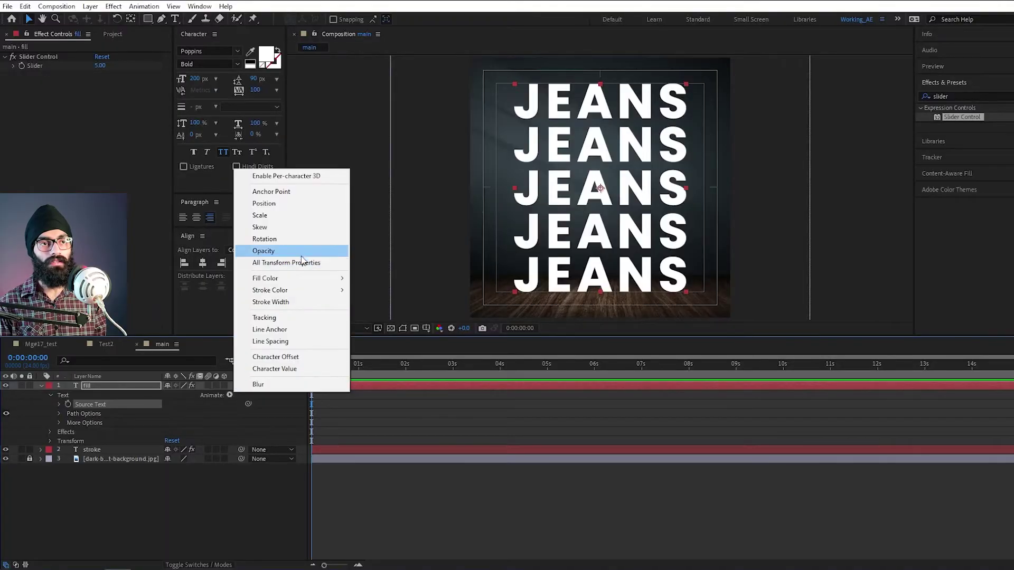
{"action": "left_click", "coordinate": [264, 251]}
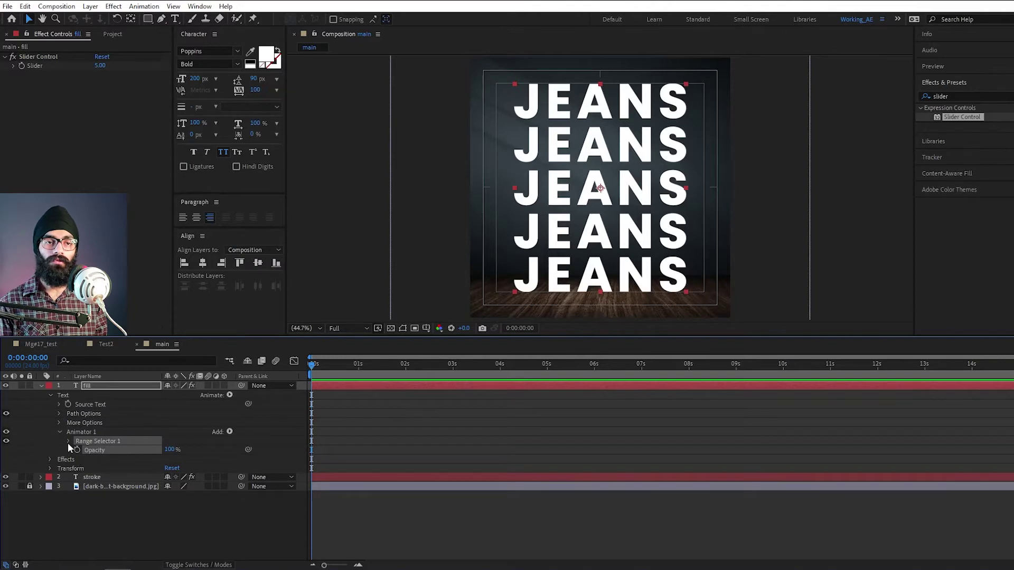
{"action": "left_click", "coordinate": [68, 441]}
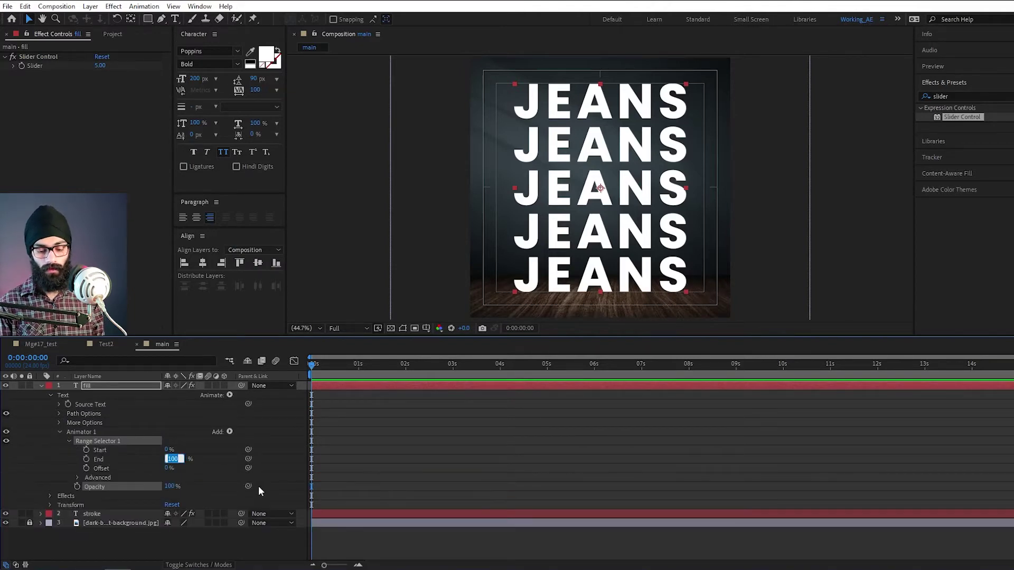
{"action": "type", "text": "70"}
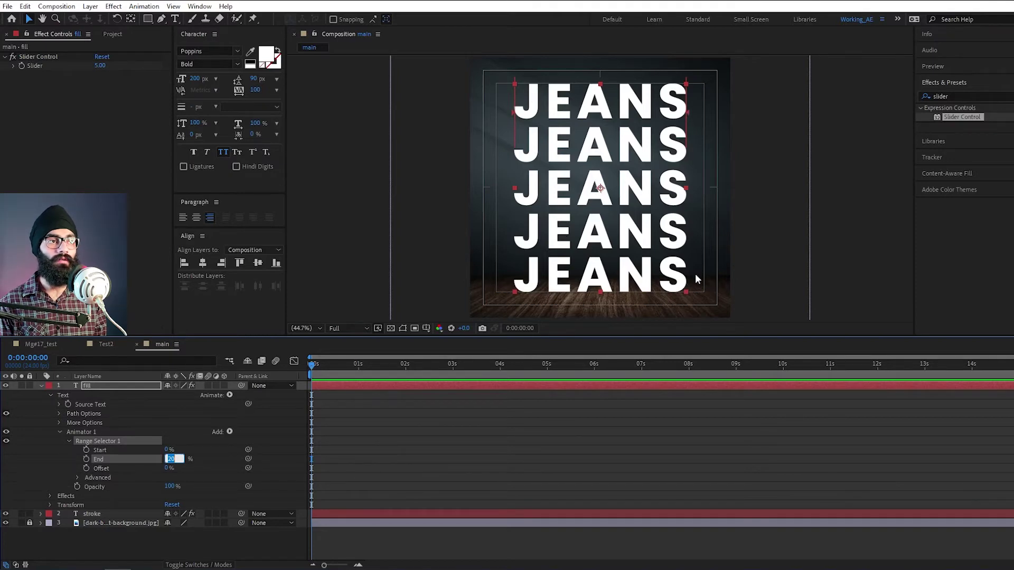
{"action": "key", "text": "Return"}
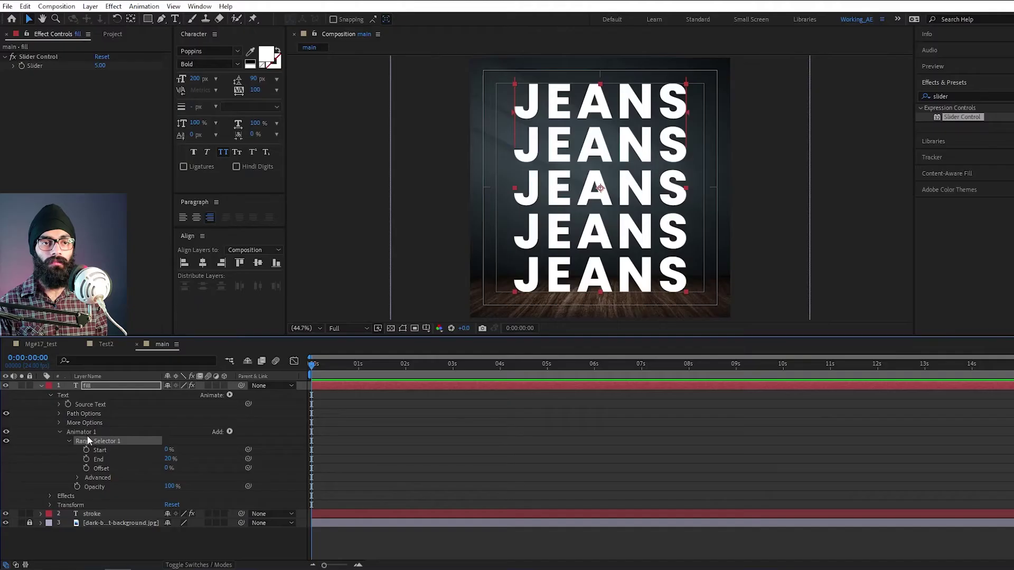
Rename the fill layer's text animator to 1
{"action": "key", "text": "Return"}
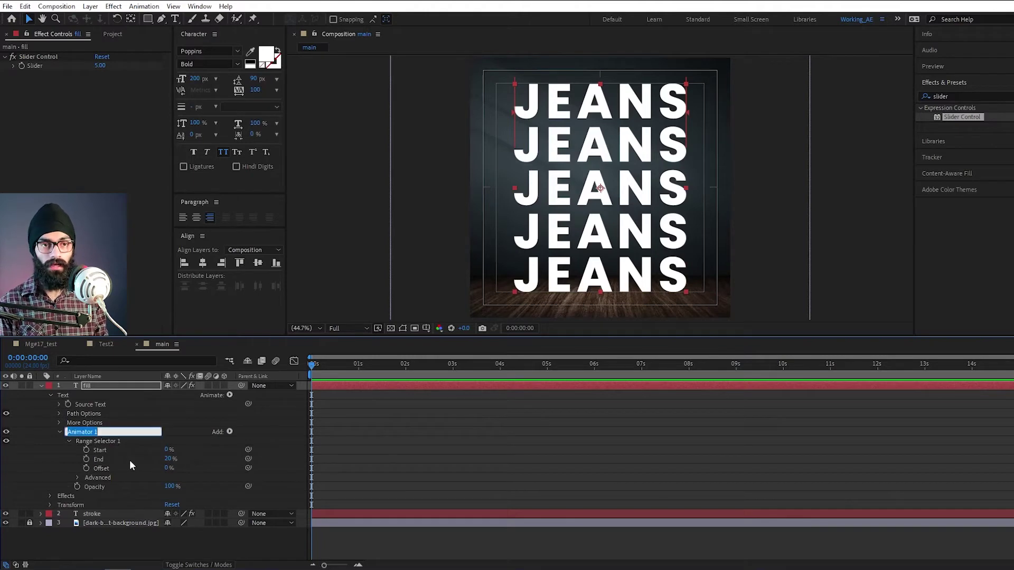
{"action": "type", "text": "1"}
{"action": "key", "text": "Return"}
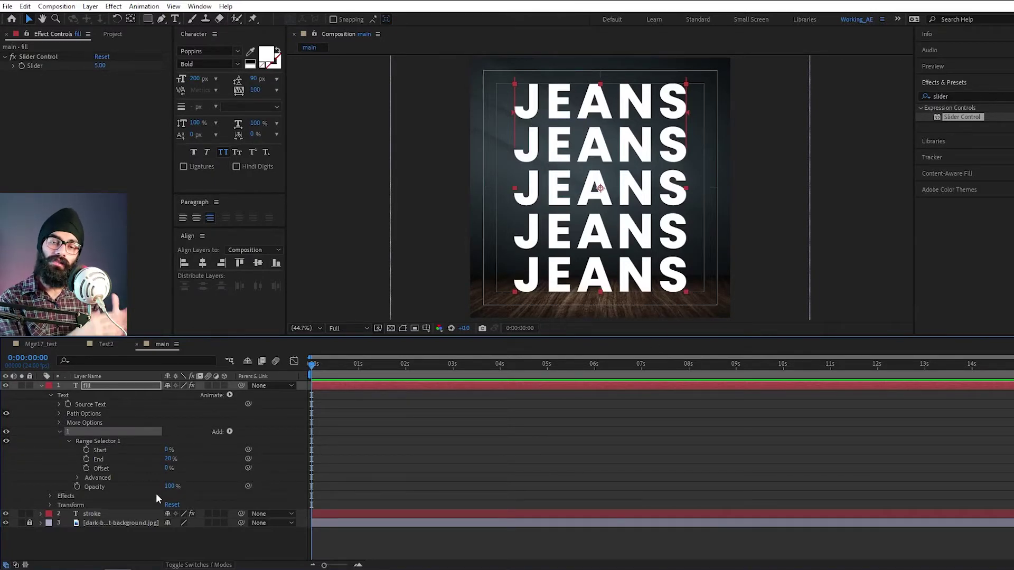
Add a 100% Opacity keyframe to the fill layer's animator 1 at 0:00:00:20
{"action": "key", "text": "shift+Page_Down"}
{"action": "key", "text": "shift+Page_Down"}
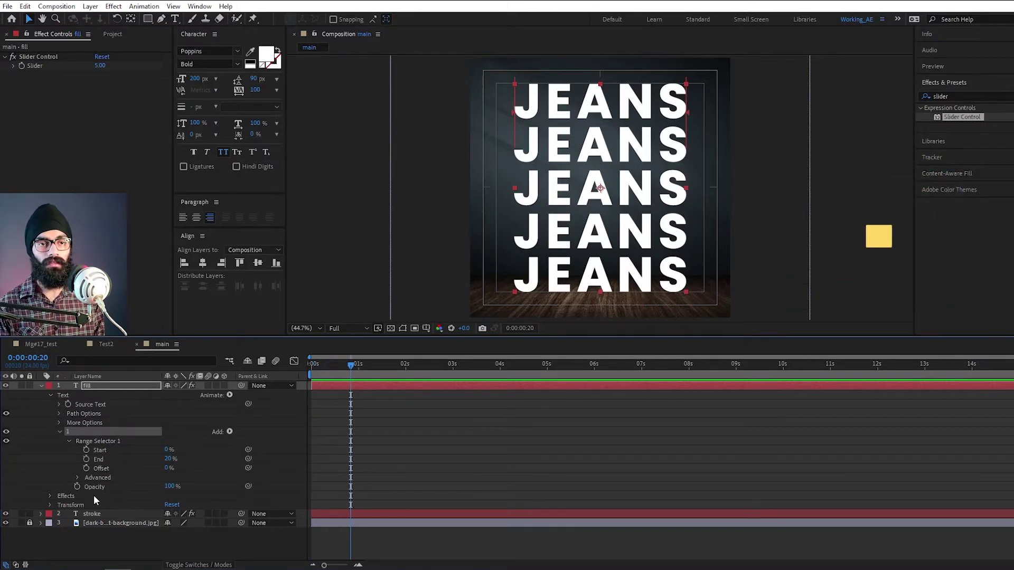
{"action": "left_click", "coordinate": [77, 486]}
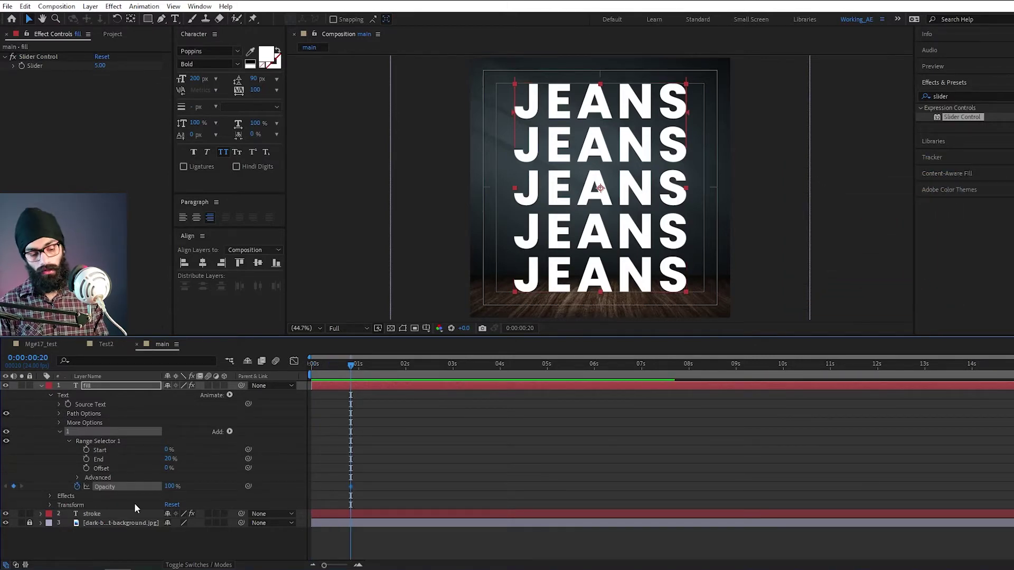
Add a 0% Opacity keyframe to the fill layer's animator 1 at 0:00:00:00 and preview the first line's fade
{"action": "key", "text": "shift+Page_Up"}
{"action": "key", "text": "shift+Page_Up"}
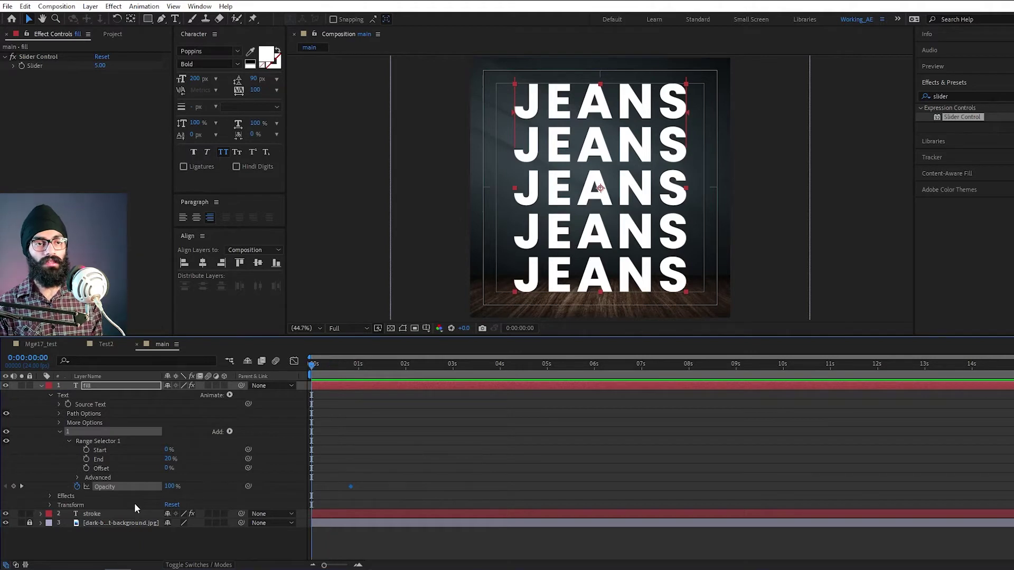
{"action": "type", "text": "0"}
{"action": "key", "text": "Return"}
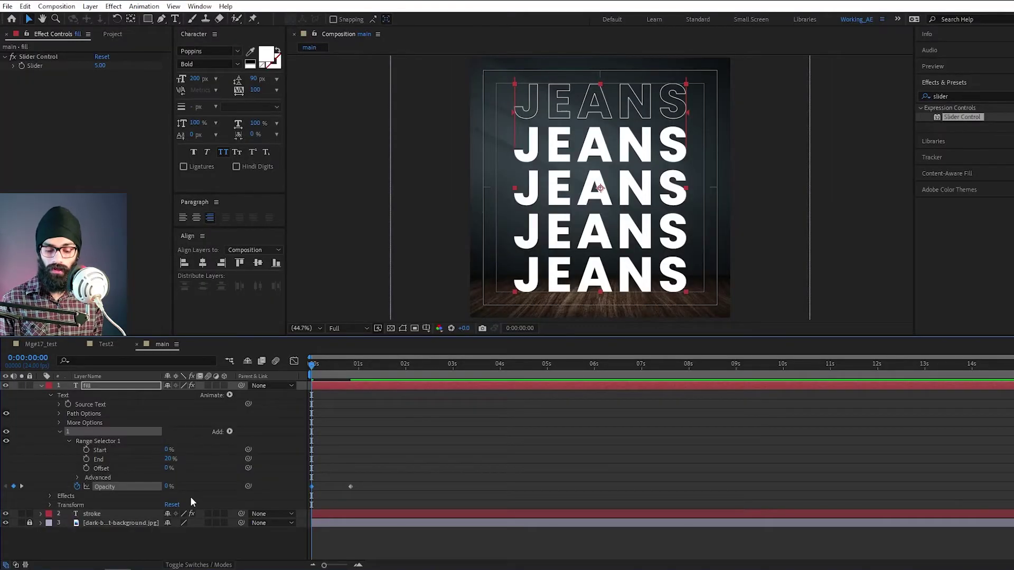
{"action": "key", "text": "space"}
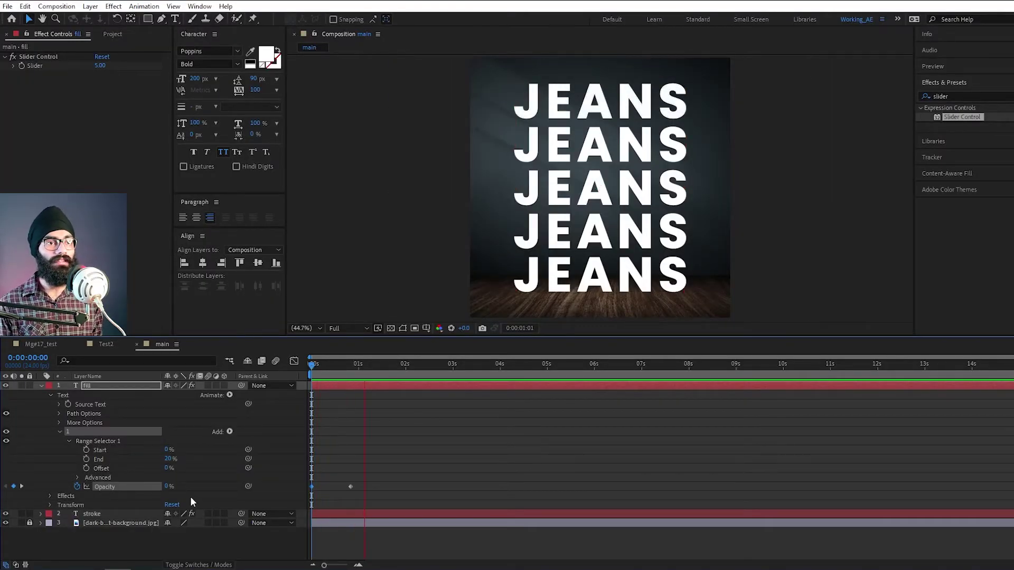
{"action": "left_click_drag", "start_coordinate": [352, 364], "coordinate": [346, 387]}
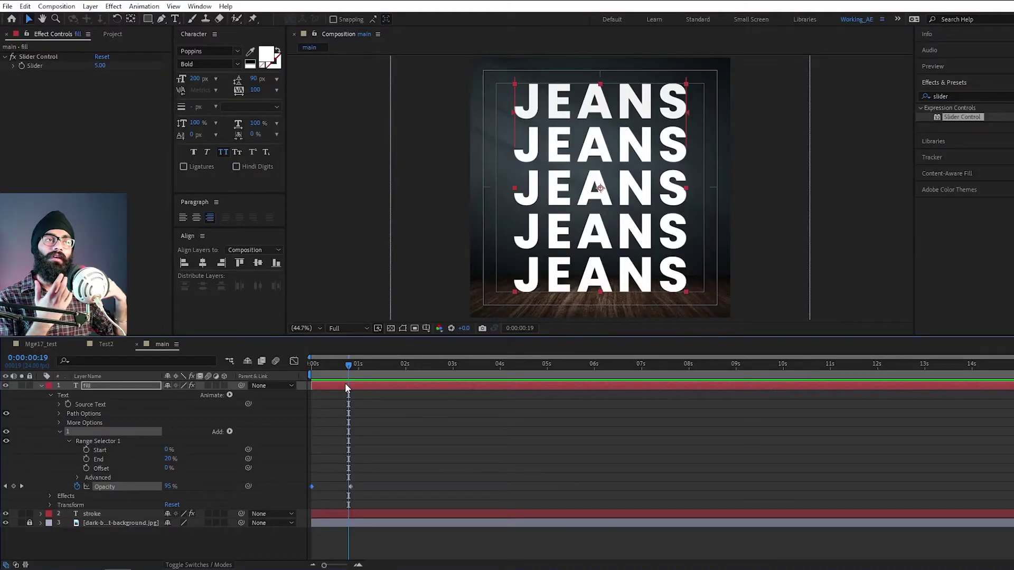
{"action": "left_click", "coordinate": [404, 494]}
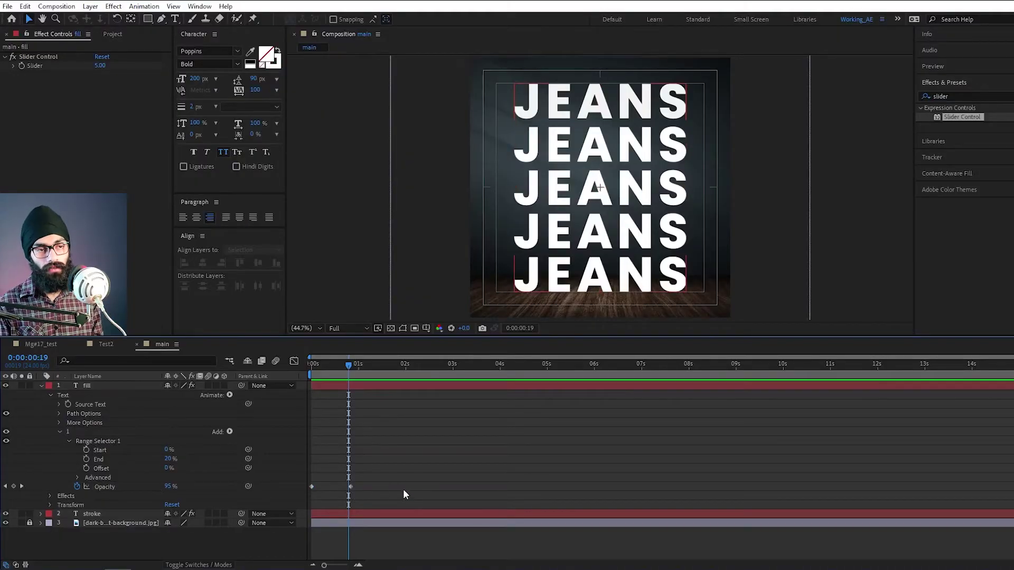
{"action": "left_click_drag", "start_coordinate": [348, 364], "coordinate": [312, 364]}
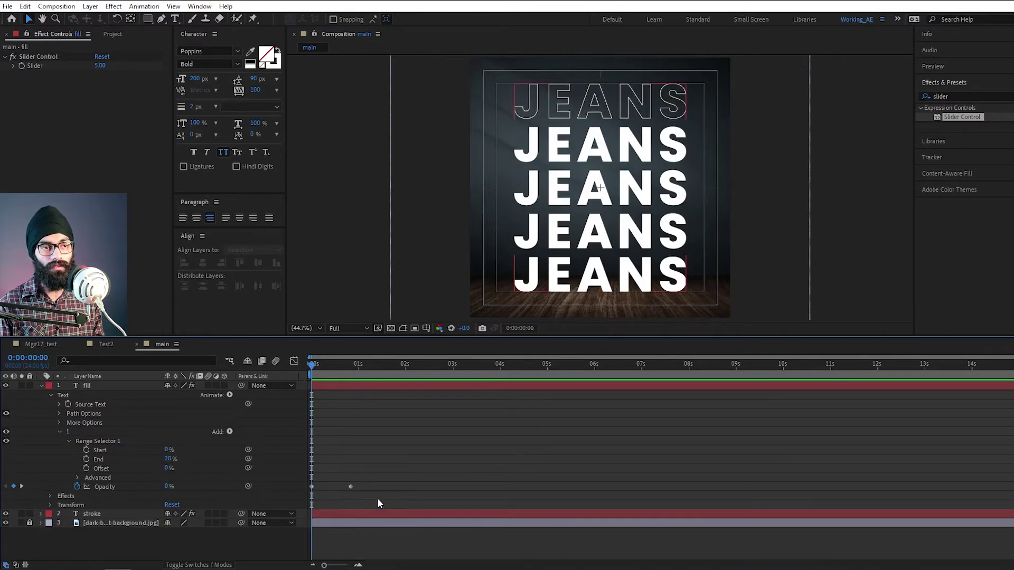
Examine animator 1's Opacity keyframes as a value graph, scrubbing along the ramp between them
{"action": "left_click_drag", "start_coordinate": [377, 498], "coordinate": [305, 464]}
{"action": "left_click", "coordinate": [294, 361]}
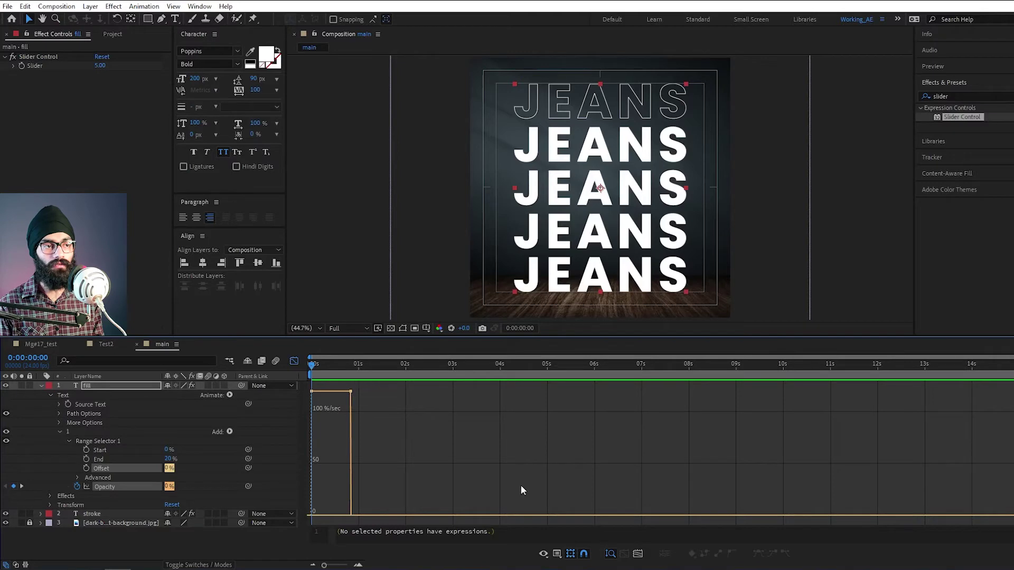
{"action": "left_click", "coordinate": [564, 556]}
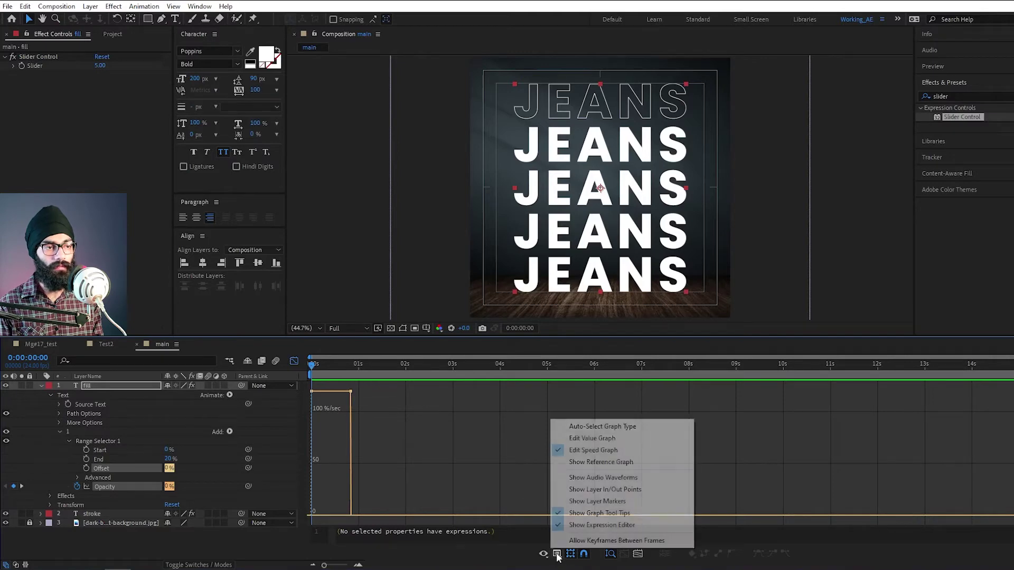
{"action": "left_click", "coordinate": [604, 434]}
{"action": "left_click_drag", "start_coordinate": [312, 366], "coordinate": [340, 364]}
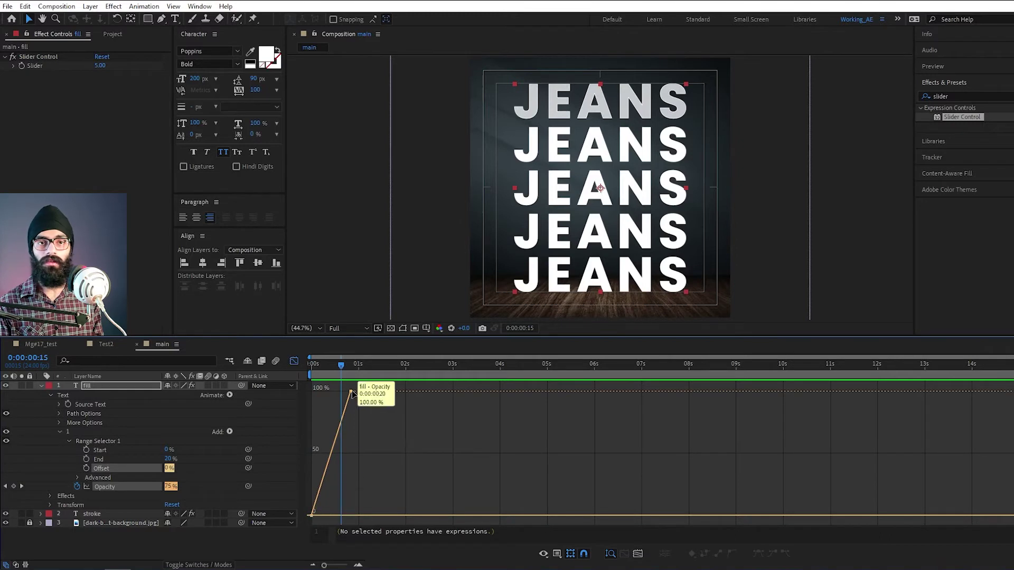
{"action": "left_click", "coordinate": [321, 363]}
{"action": "left_click_drag", "start_coordinate": [335, 371], "coordinate": [343, 368]}
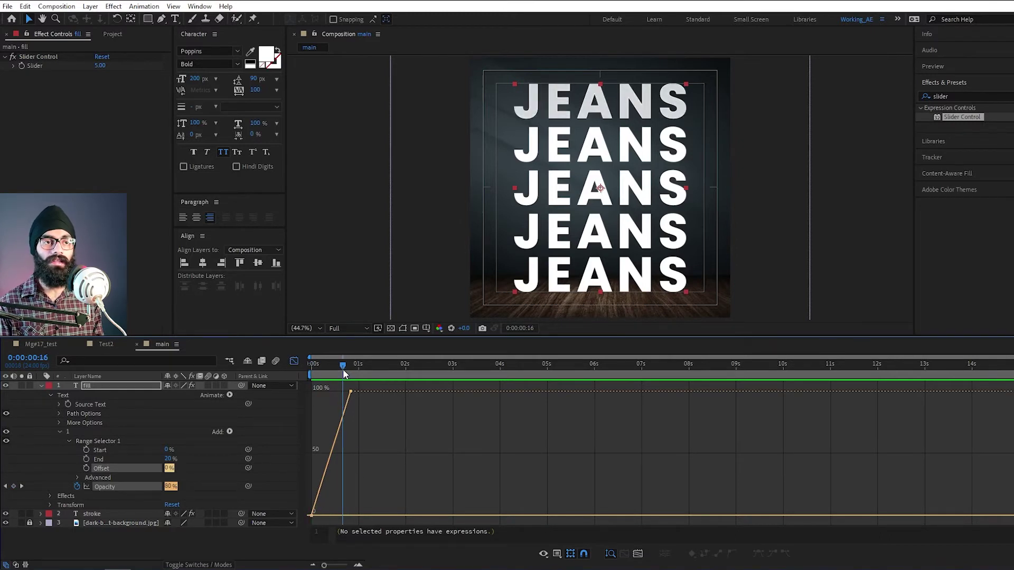
{"action": "left_click", "coordinate": [294, 361]}
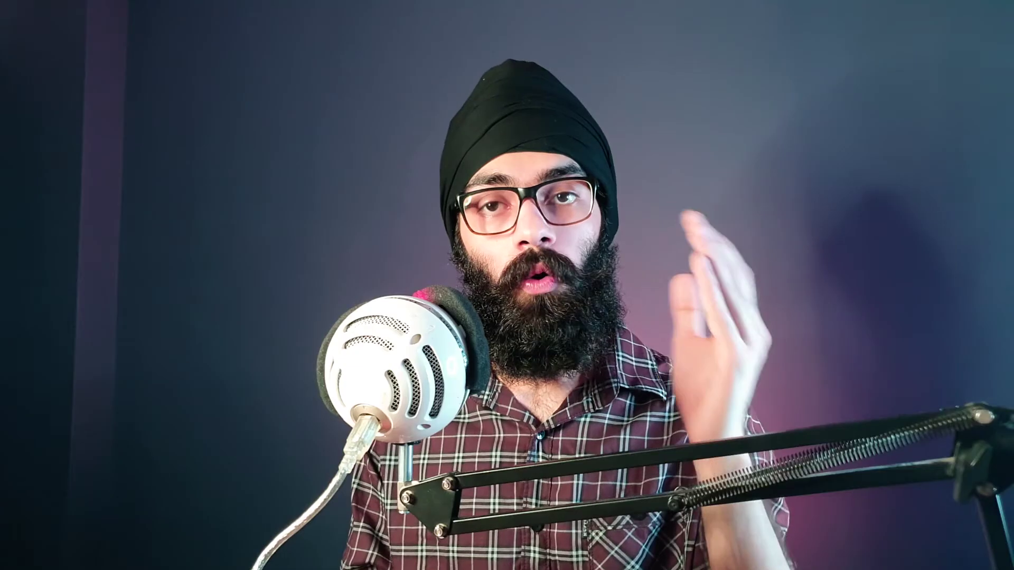
Convert both Opacity keyframes of animator 1 to hold keyframes and preview the change
{"action": "left_click_drag", "start_coordinate": [381, 493], "coordinate": [309, 474]}
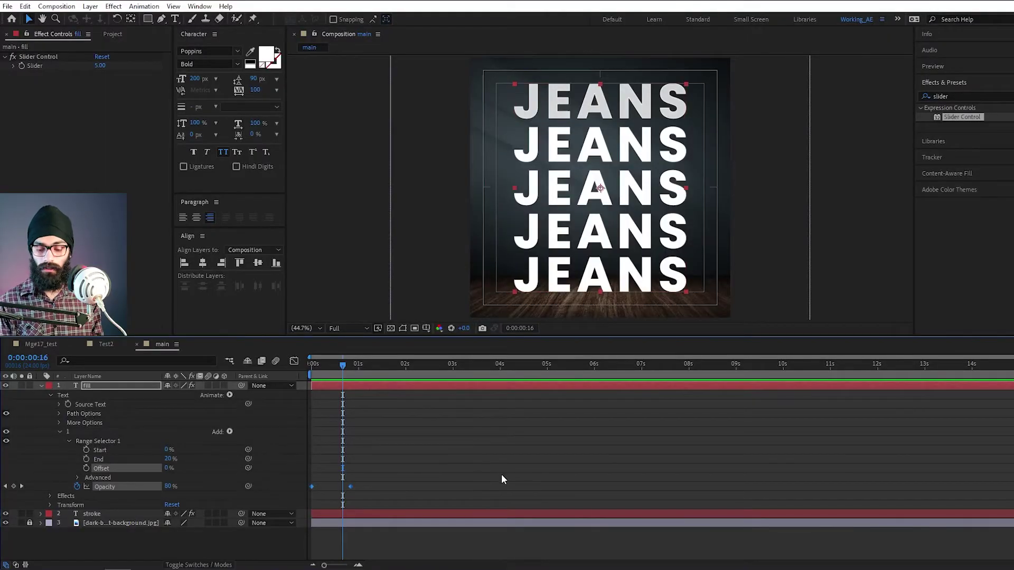
{"action": "key", "text": "ctrl+alt+h"}
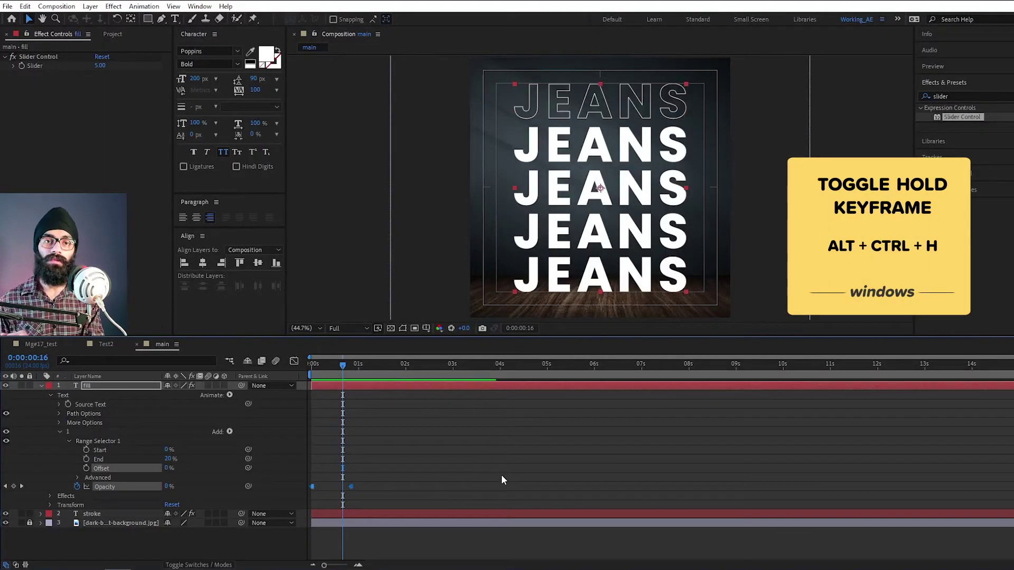
{"action": "left_click_drag", "start_coordinate": [343, 364], "coordinate": [352, 410]}
{"action": "key", "text": "space"}
{"action": "key", "text": "space"}
Examine the held Opacity keyframes in the value graph, stepping and scrubbing from the composition's start past the second keyframe
{"action": "key", "text": "Home"}
{"action": "key", "text": "shift+F3"}
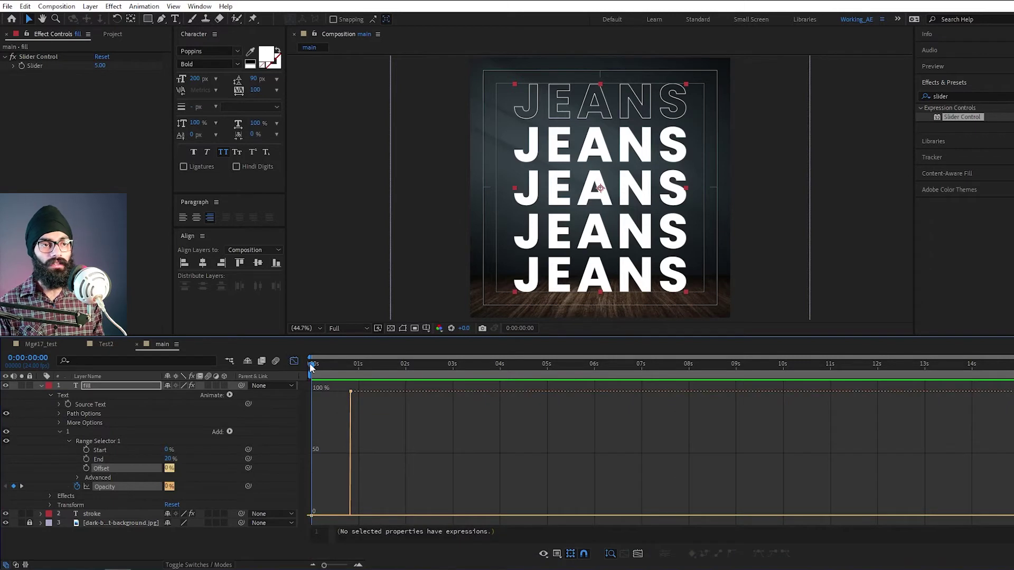
{"action": "key", "text": "Page_Down"}
{"action": "key", "text": "Page_Down"}
{"action": "key", "text": "Page_Down"}
{"action": "key", "text": "Page_Down"}
{"action": "key", "text": "Page_Down"}
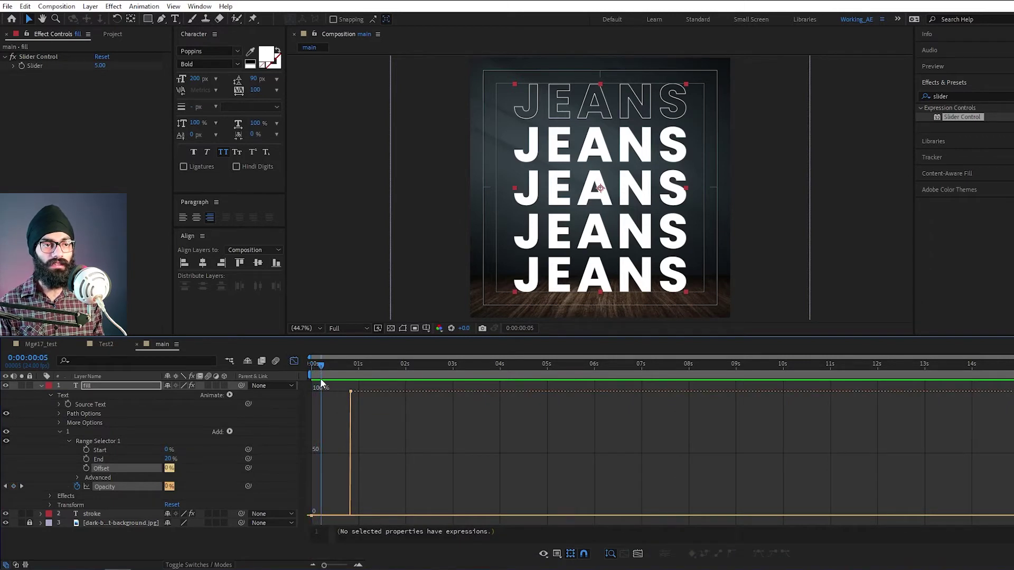
{"action": "left_click_drag", "start_coordinate": [321, 366], "coordinate": [352, 379]}
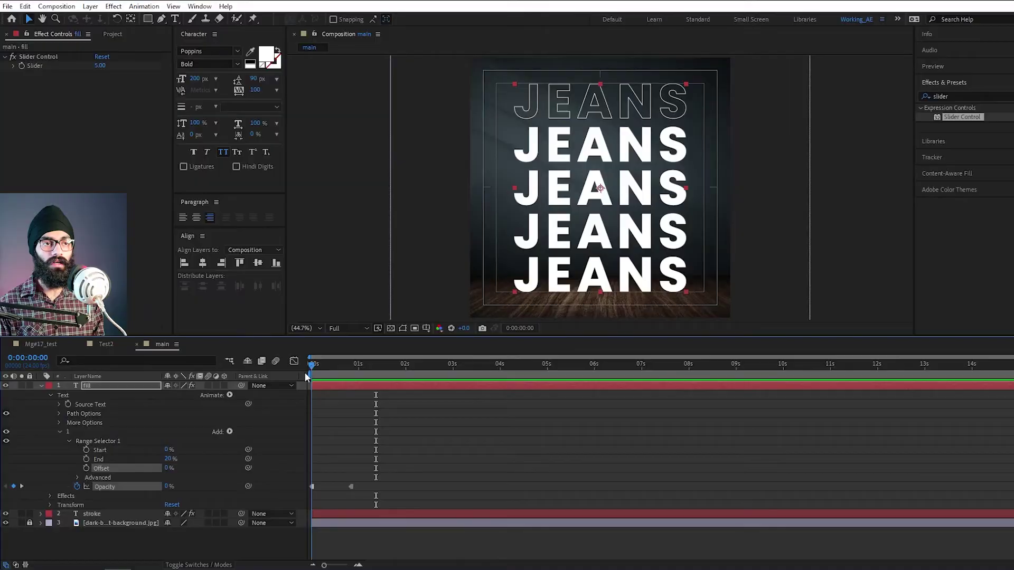
{"action": "mouse_move", "coordinate": [305, 372]}
{"action": "left_mouse_down"}
{"action": "mouse_move", "coordinate": [342, 385]}
{"action": "mouse_move", "coordinate": [311, 392]}
{"action": "left_mouse_up"}
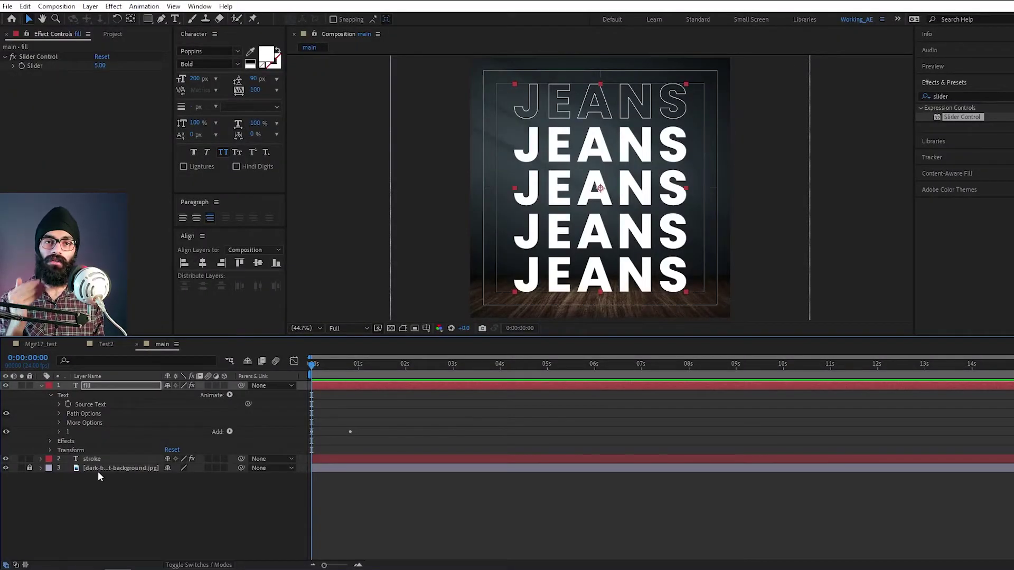
Duplicate the fill layer's animator 1 and set the copy's range selector to Start 20% and End 40%
{"action": "left_click", "coordinate": [67, 432]}
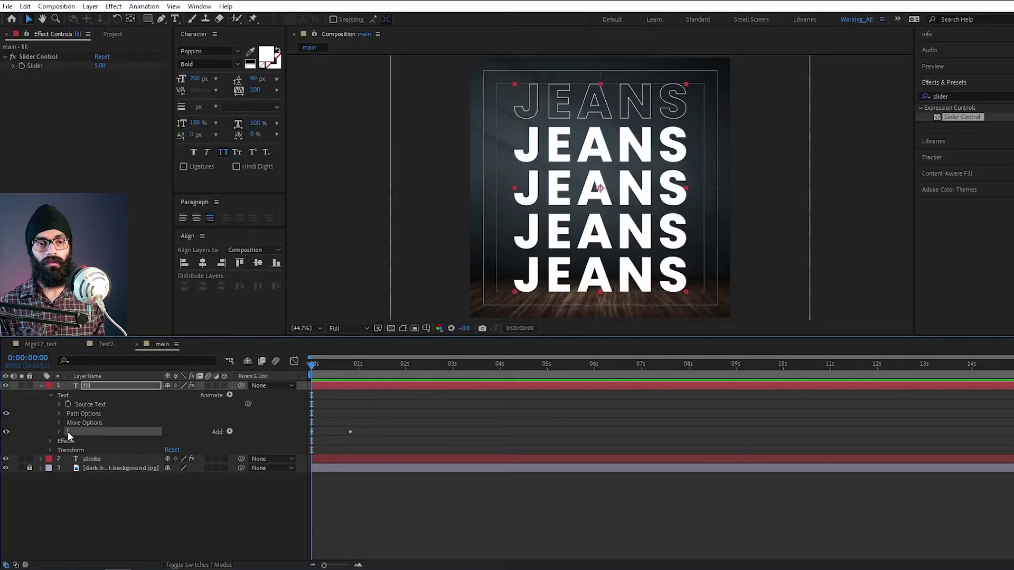
{"action": "key", "text": "ctrl+d"}
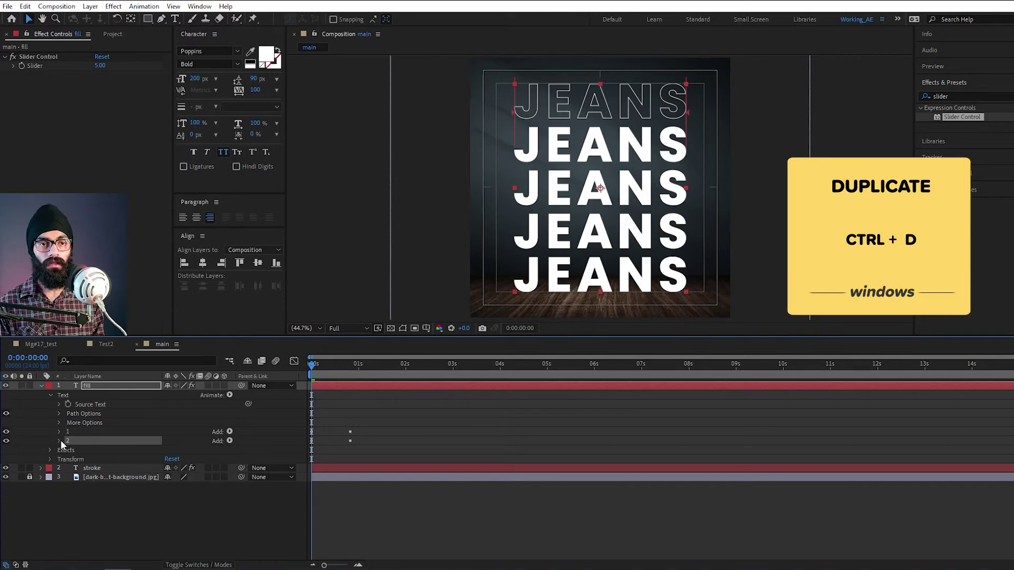
{"action": "left_click", "coordinate": [59, 440]}
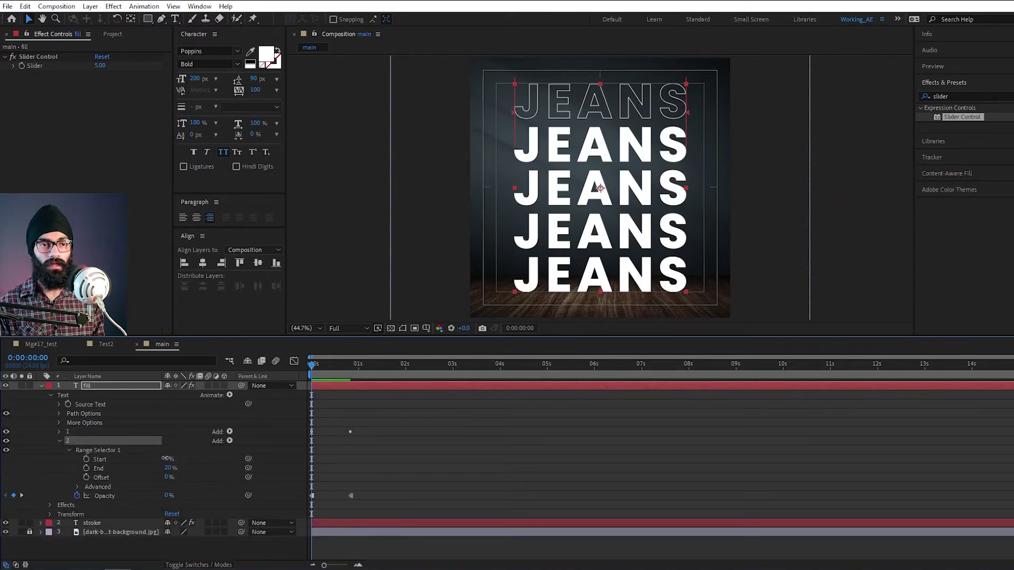
{"action": "type", "text": "20"}
{"action": "key", "text": "Tab"}
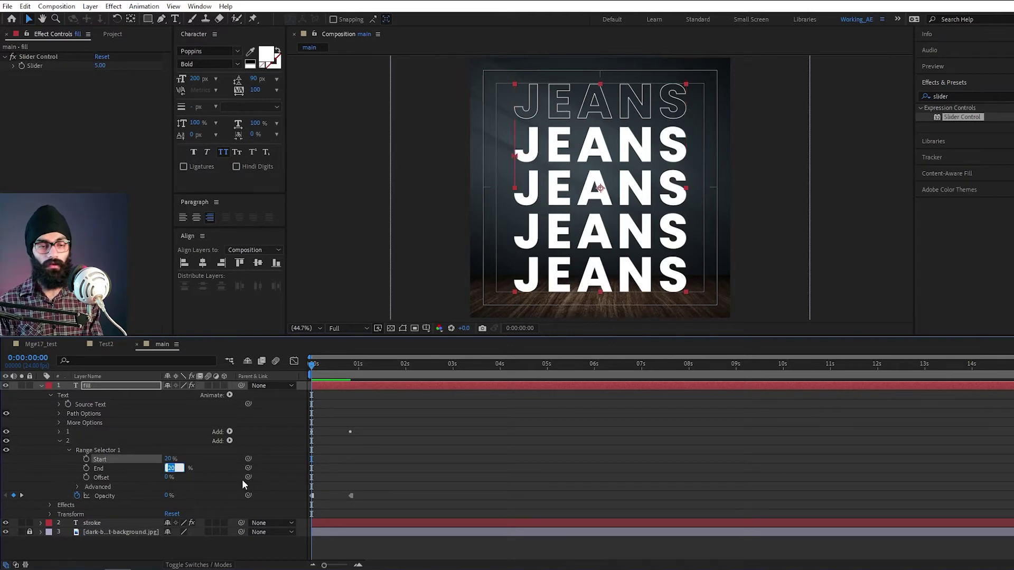
{"action": "type", "text": "40"}
{"action": "key", "text": "Return"}
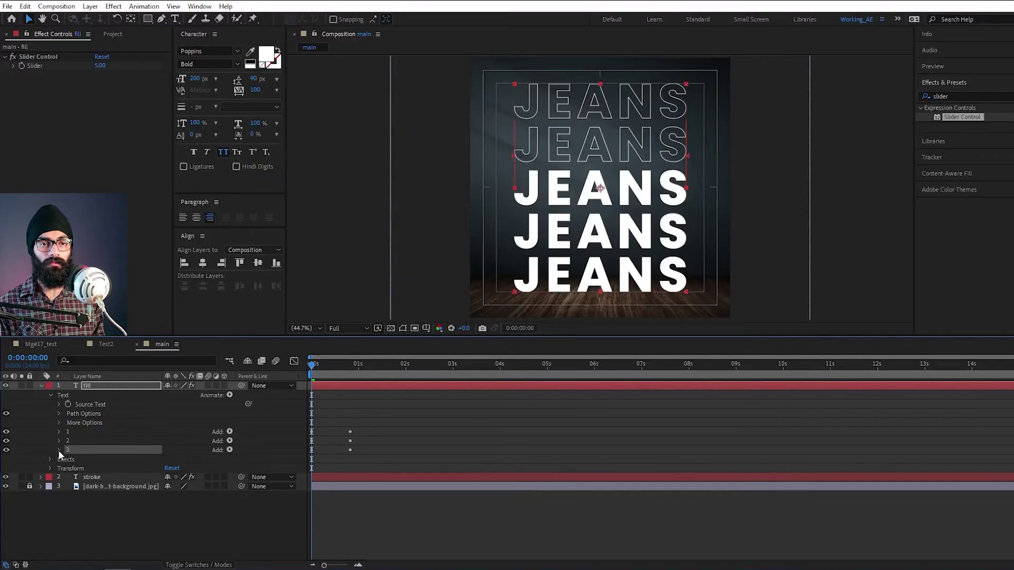
Set the range selector of the fill layer's animator 3 to Start 40% and End 60%
{"action": "left_click", "coordinate": [59, 450]}
{"action": "left_click", "coordinate": [68, 459]}
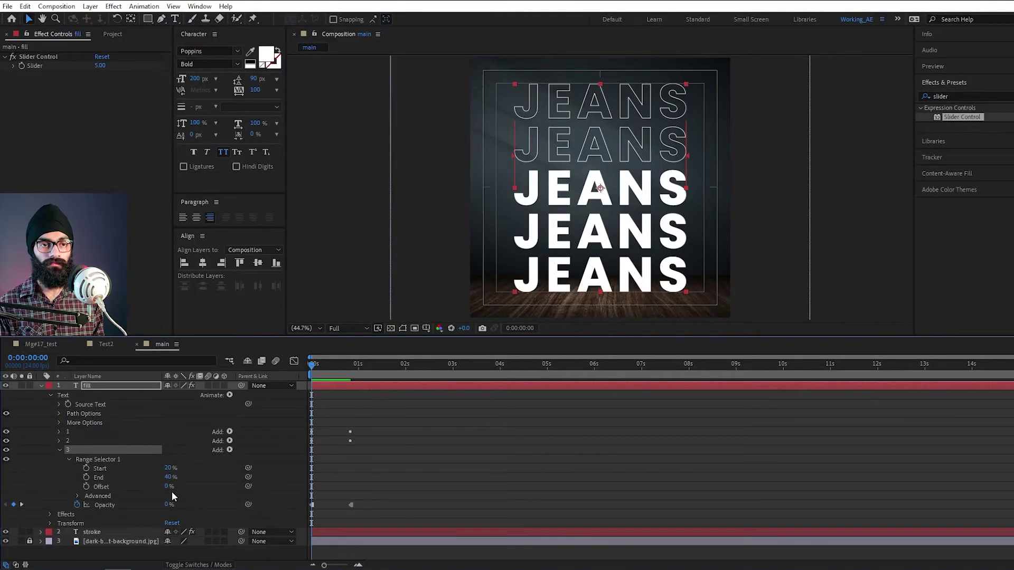
{"action": "type", "text": "40"}
{"action": "key", "text": "Tab"}
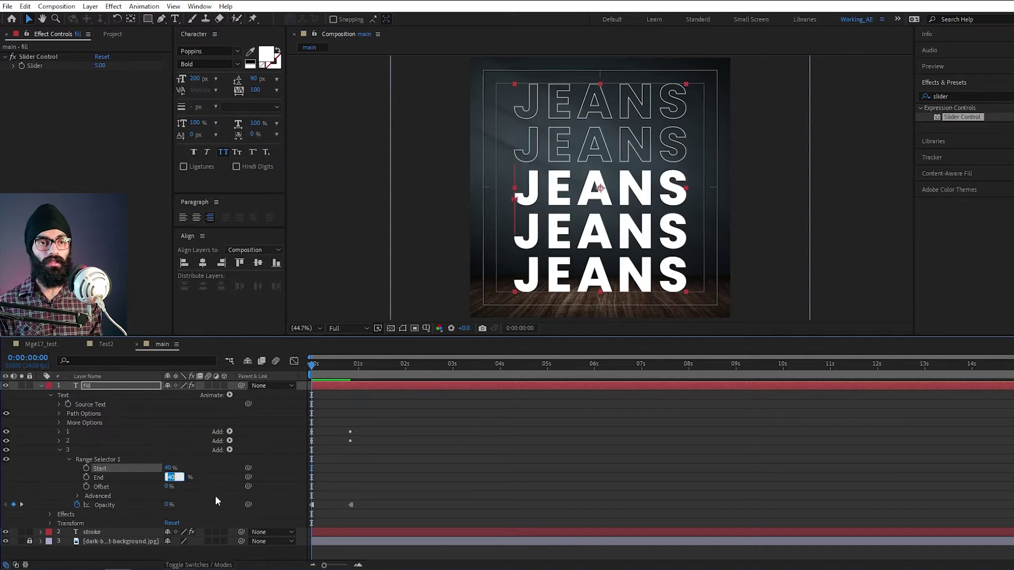
{"action": "type", "text": "60"}
{"action": "key", "text": "Return"}
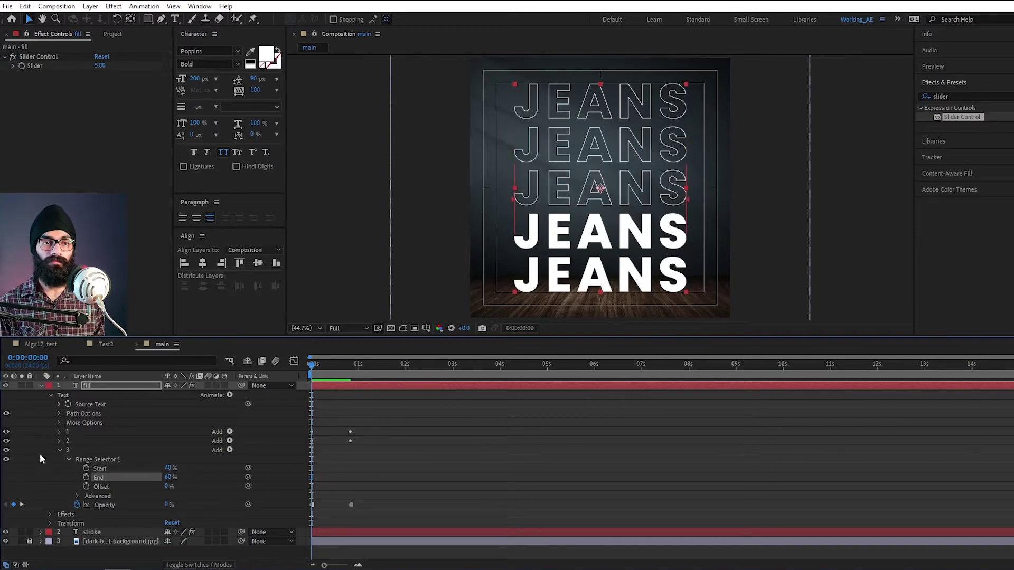
Duplicate animator 3 and set the copy's range selector to Start 60% and End 80%
{"action": "left_click", "coordinate": [59, 450]}
{"action": "left_click", "coordinate": [76, 451]}
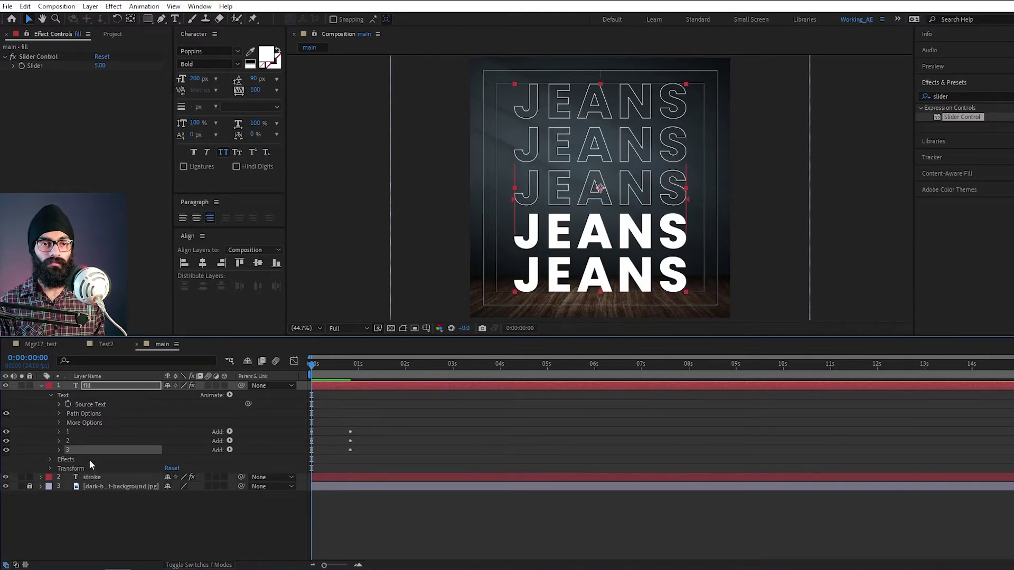
{"action": "key", "text": "ctrl+d"}
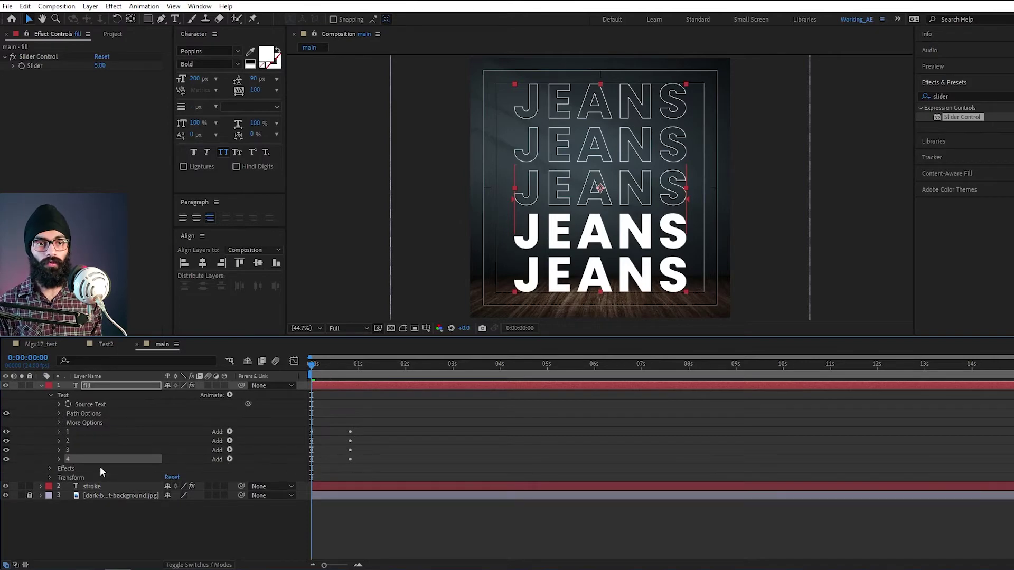
{"action": "left_click", "coordinate": [59, 459]}
{"action": "left_click", "coordinate": [68, 468]}
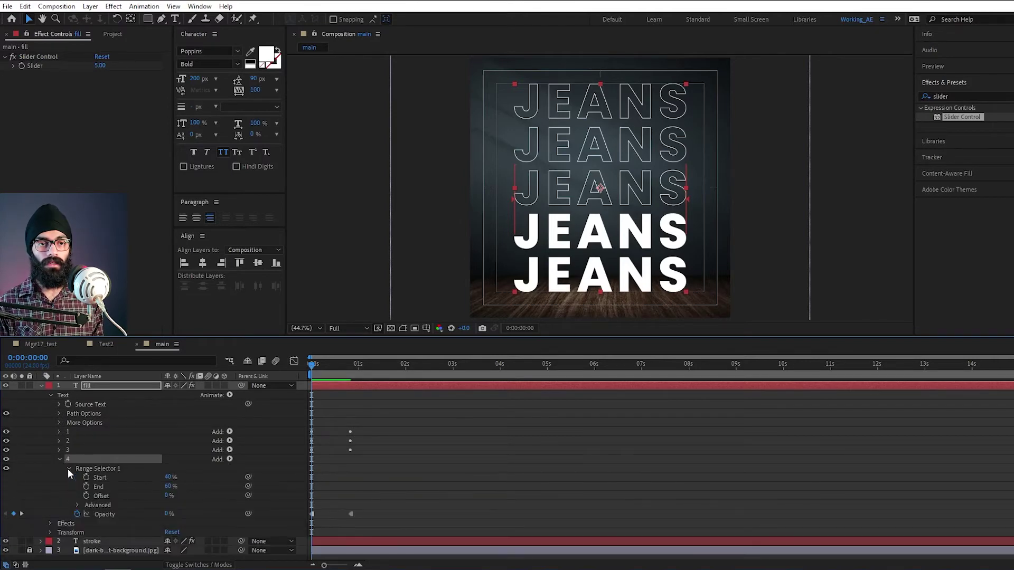
{"action": "left_click", "coordinate": [167, 477]}
{"action": "type", "text": "60"}
{"action": "key", "text": "Return"}
{"action": "left_click", "coordinate": [170, 487]}
{"action": "type", "text": "80"}
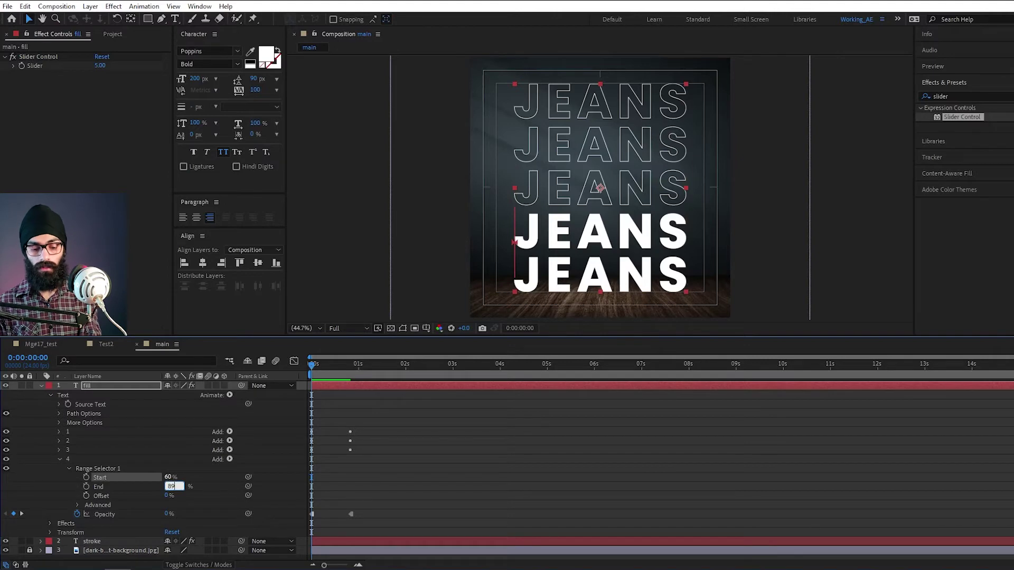
{"action": "key", "text": "Return"}
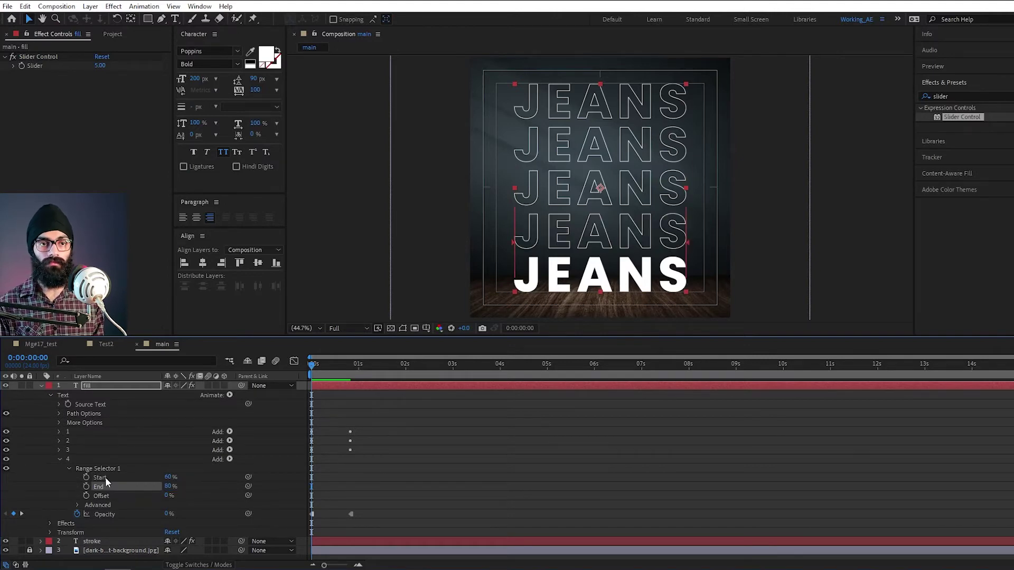
Duplicate animator 4 and set the copy's range selector to Start 80% and End 100%
{"action": "left_click", "coordinate": [59, 459]}
{"action": "left_click", "coordinate": [69, 459]}
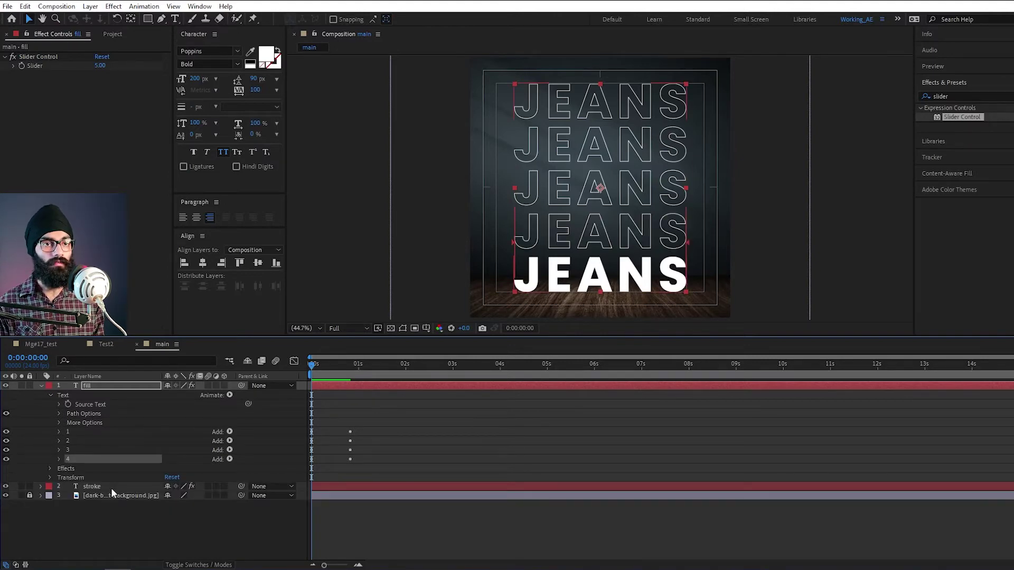
{"action": "key", "text": "ctrl+d"}
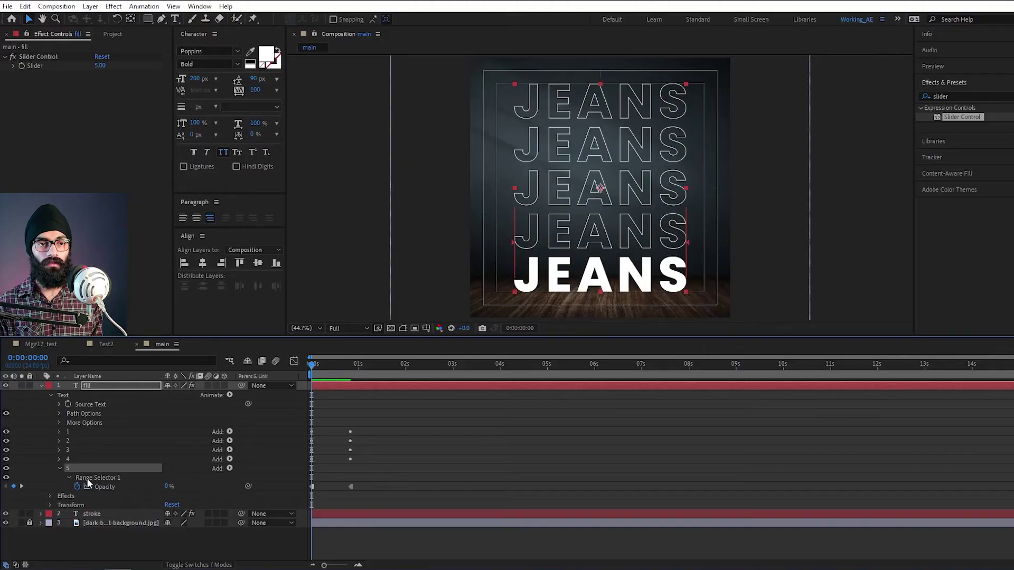
{"action": "left_click", "coordinate": [59, 468]}
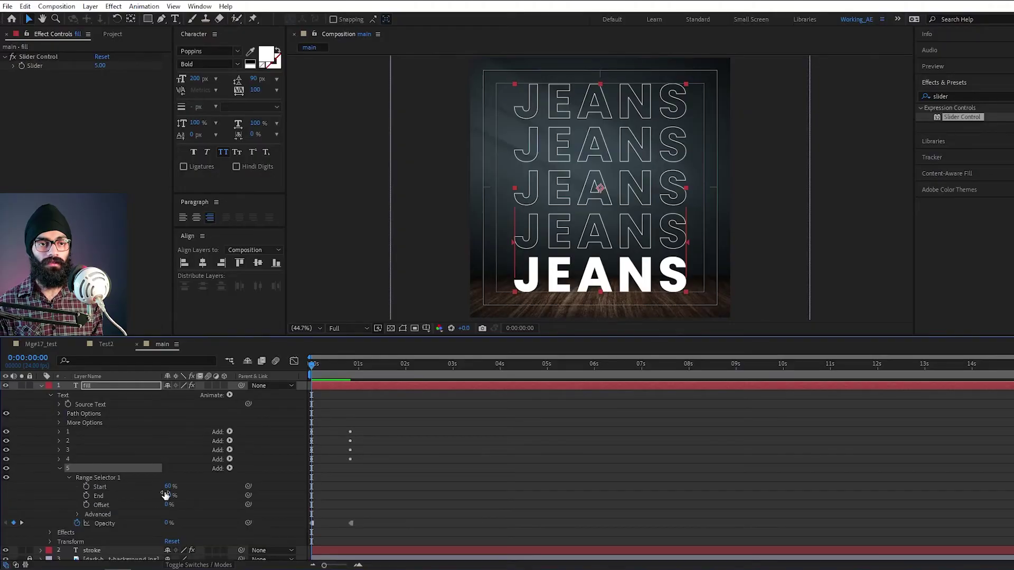
{"action": "left_click", "coordinate": [168, 486]}
{"action": "key", "text": "Tab"}
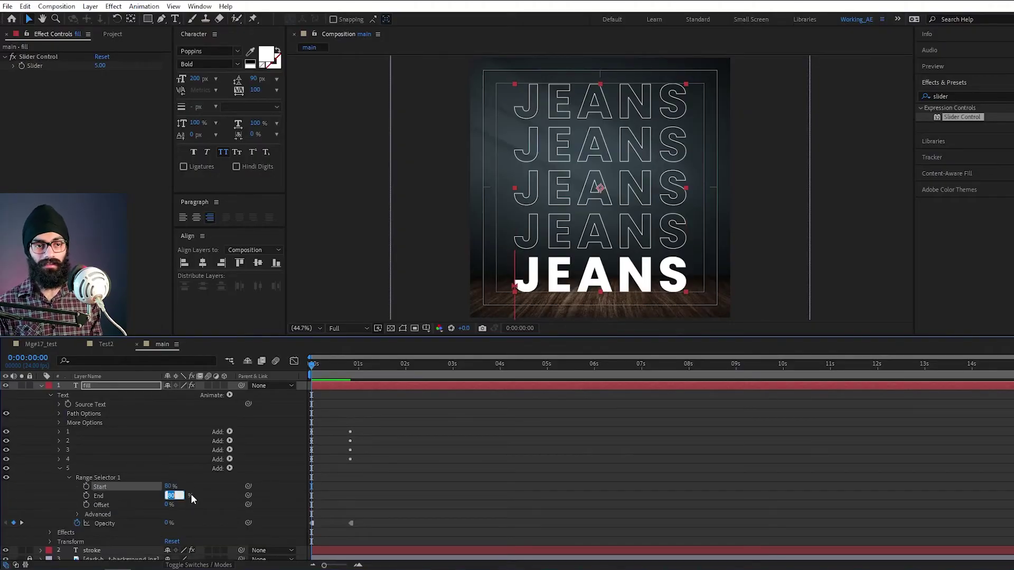
{"action": "type", "text": "10"}
{"action": "key", "text": "Return"}
{"action": "key", "text": "u"}
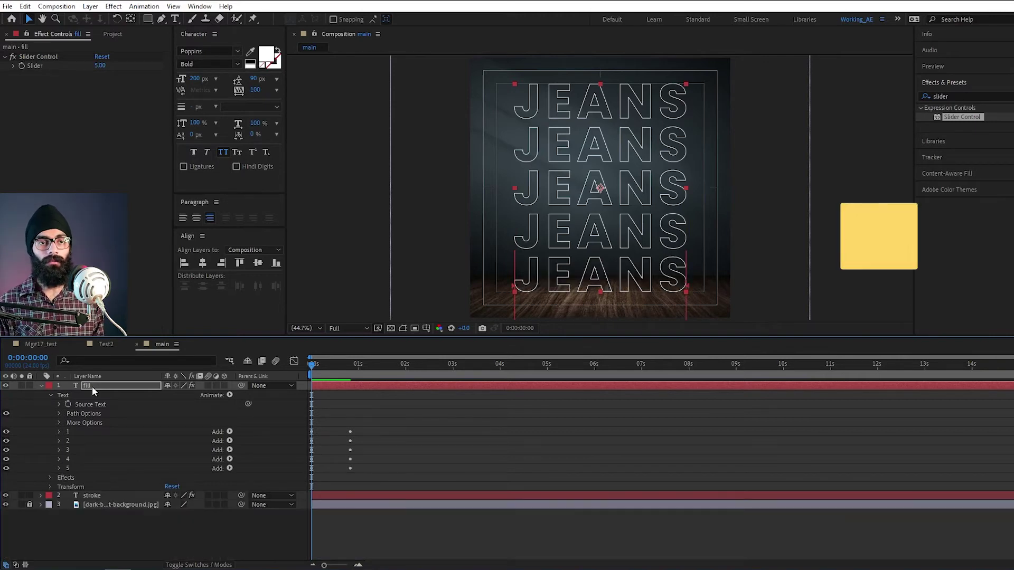
Reveal the fill layer's keyframed Opacity properties and check which text line each one controls
{"action": "key", "text": "u"}
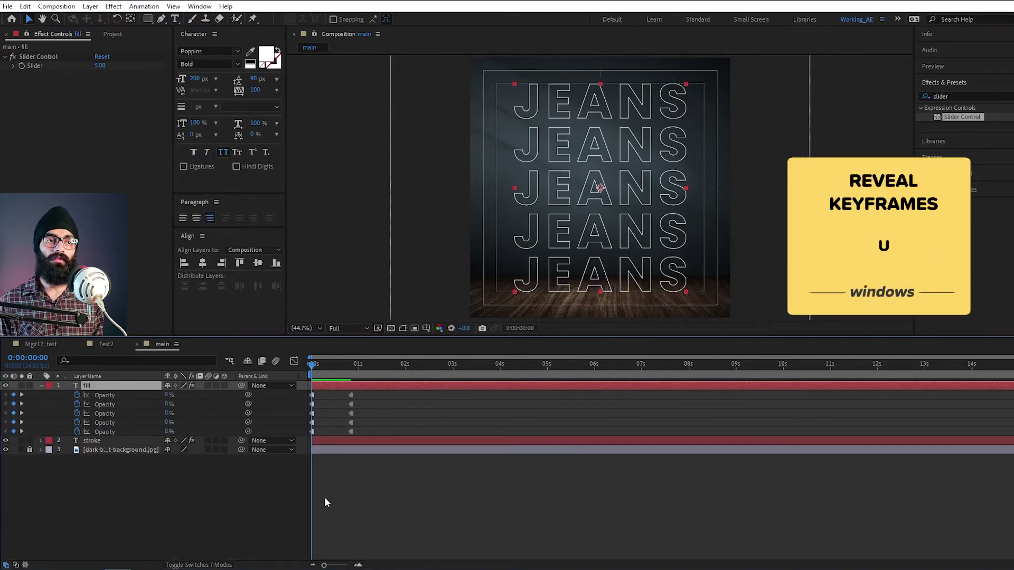
{"action": "left_click", "coordinate": [111, 394]}
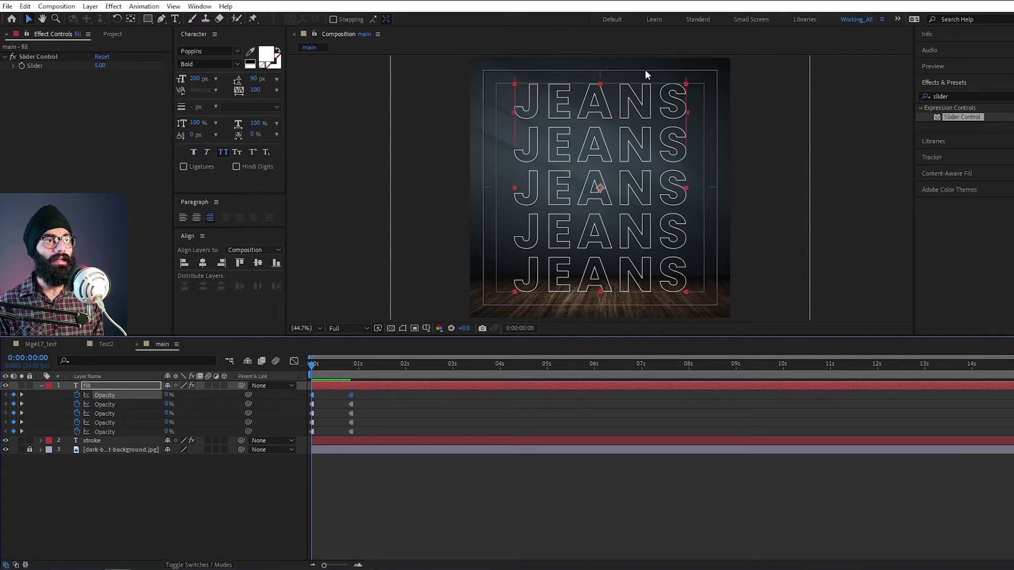
{"action": "left_click", "coordinate": [112, 404]}
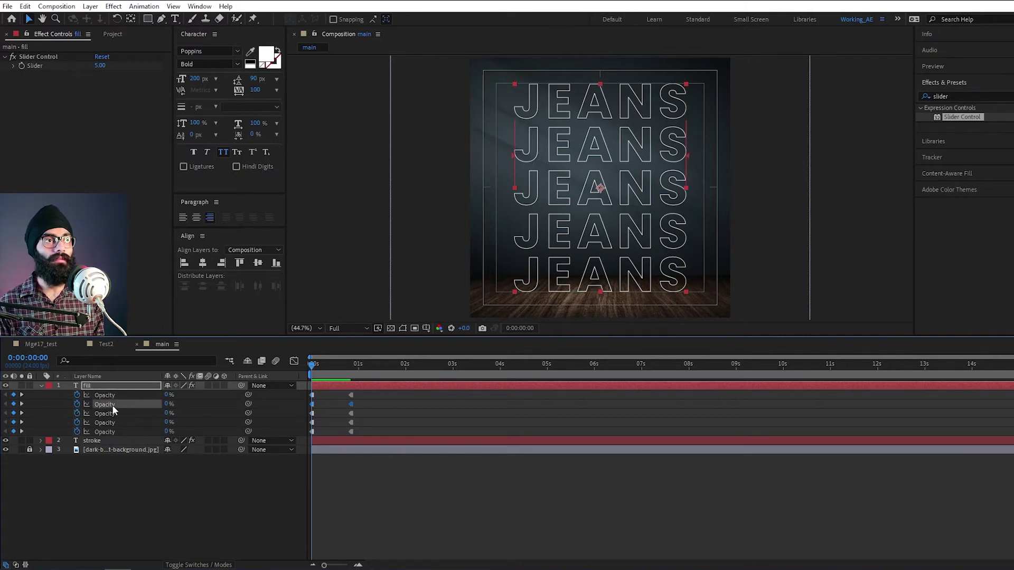
{"action": "left_click", "coordinate": [109, 414]}
{"action": "left_click", "coordinate": [110, 422]}
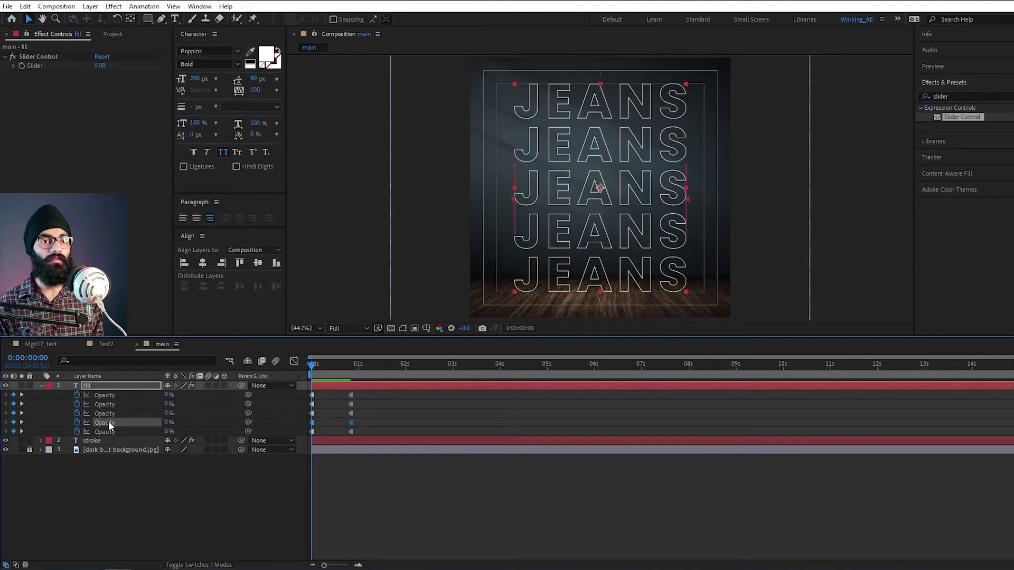
{"action": "left_click", "coordinate": [112, 432]}
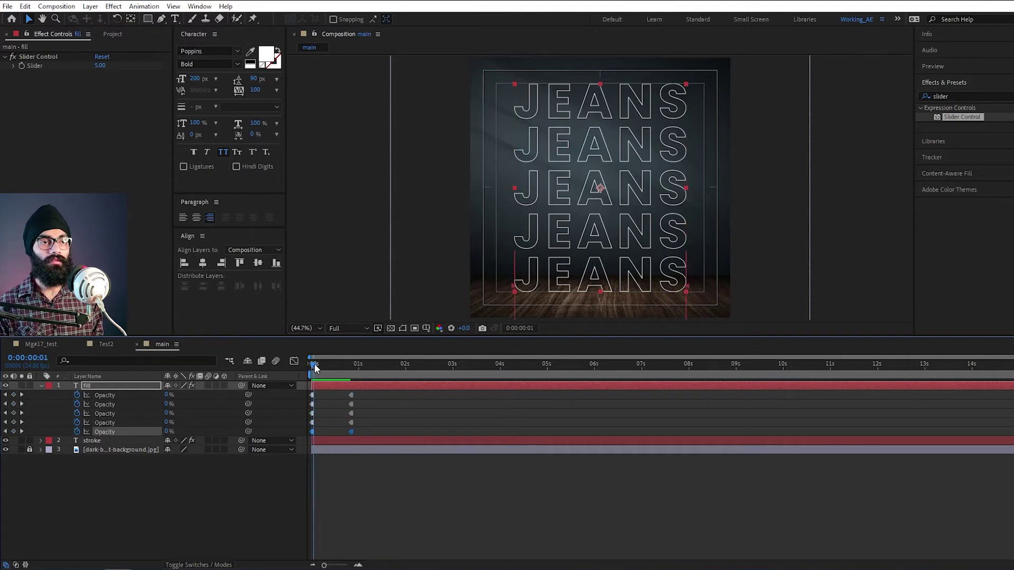
Shift the Opacity keyframes of all five fill animators so the animations start at 0:00:00:10
{"action": "key", "text": "shift+Page_Down"}
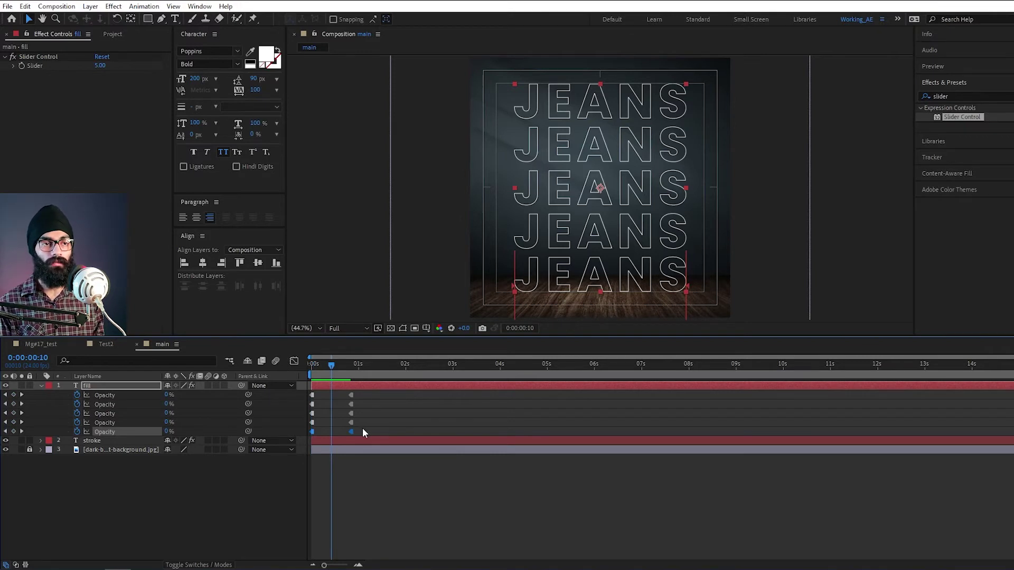
{"action": "left_click_drag", "start_coordinate": [366, 432], "coordinate": [313, 393]}
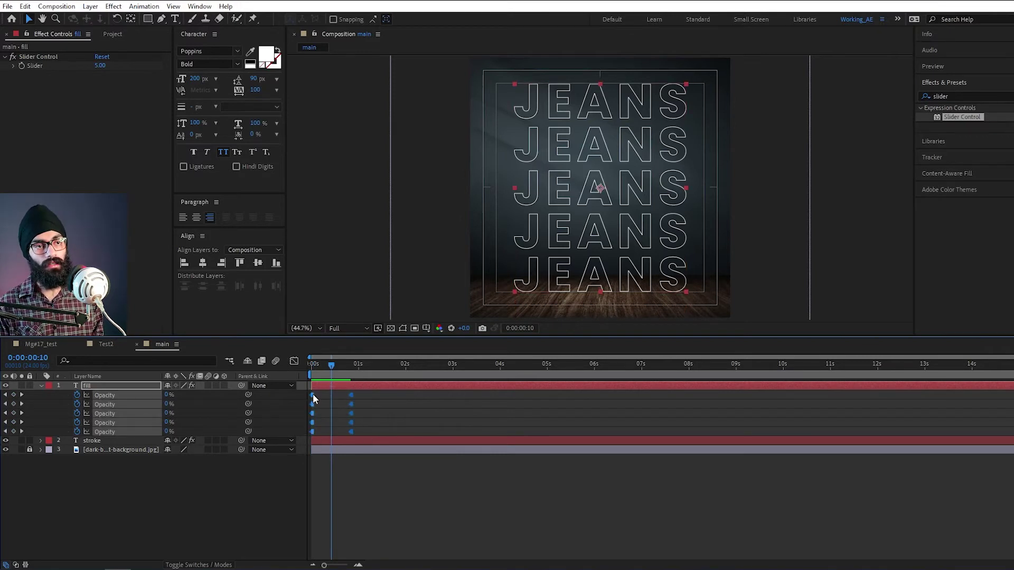
{"action": "key", "text": "F9"}
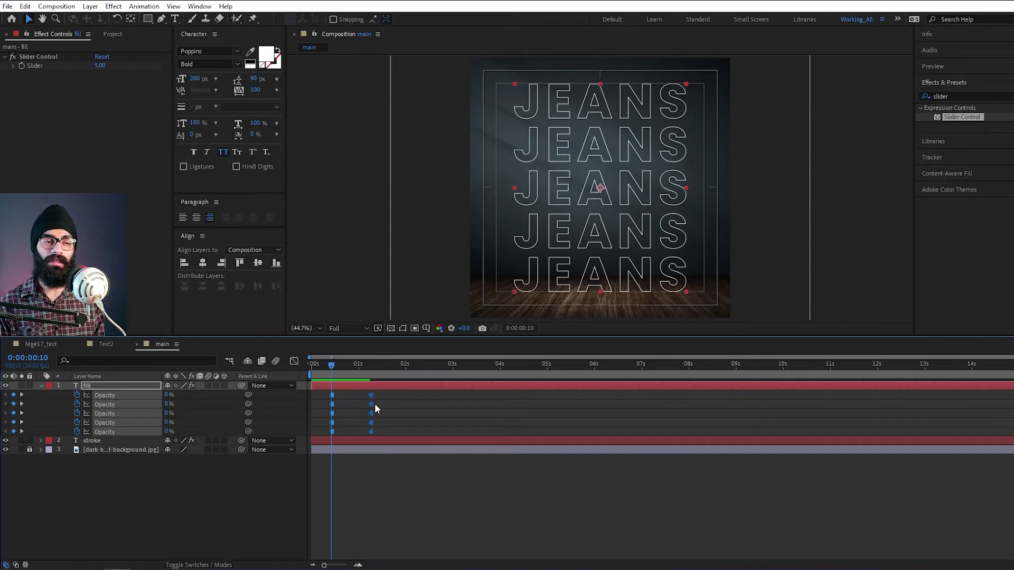
{"action": "left_click", "coordinate": [224, 506]}
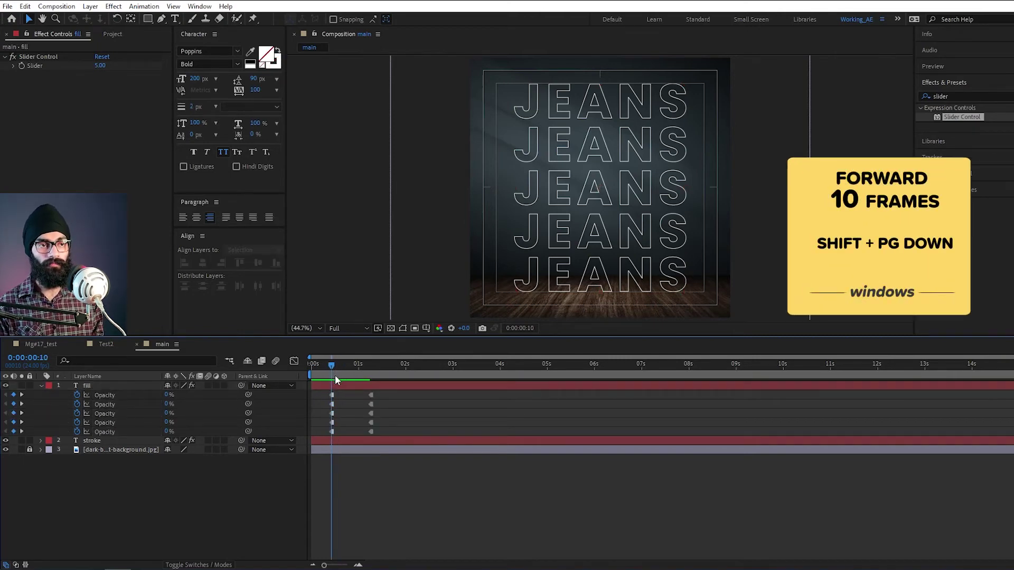
Move the Opacity keyframes of the four lower text lines to start at 0:00:01:06
{"action": "key", "text": "shift+Page_Down"}
{"action": "key", "text": "shift+Page_Down"}
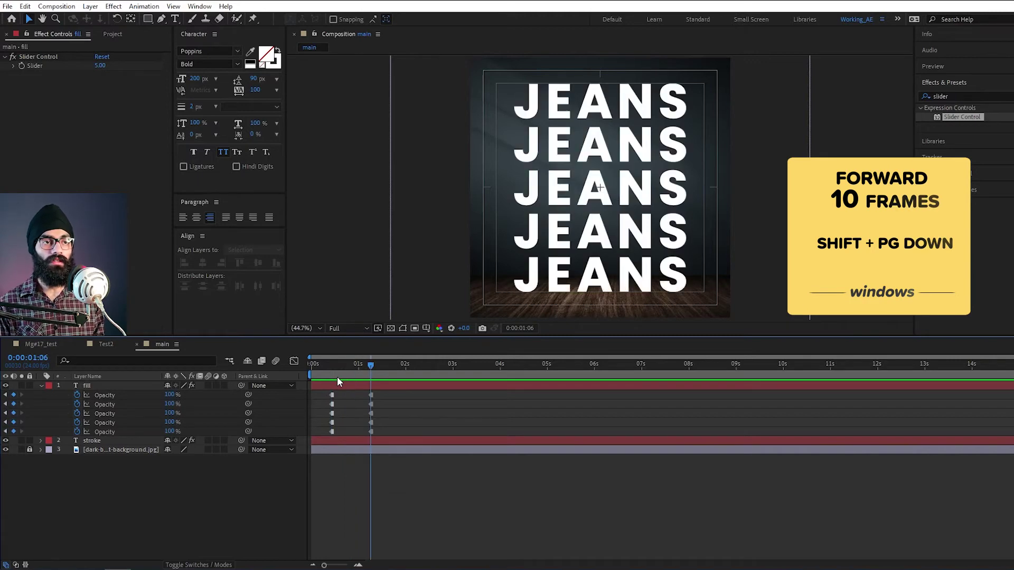
{"action": "left_click_drag", "start_coordinate": [384, 432], "coordinate": [369, 405]}
{"action": "key", "text": "space"}
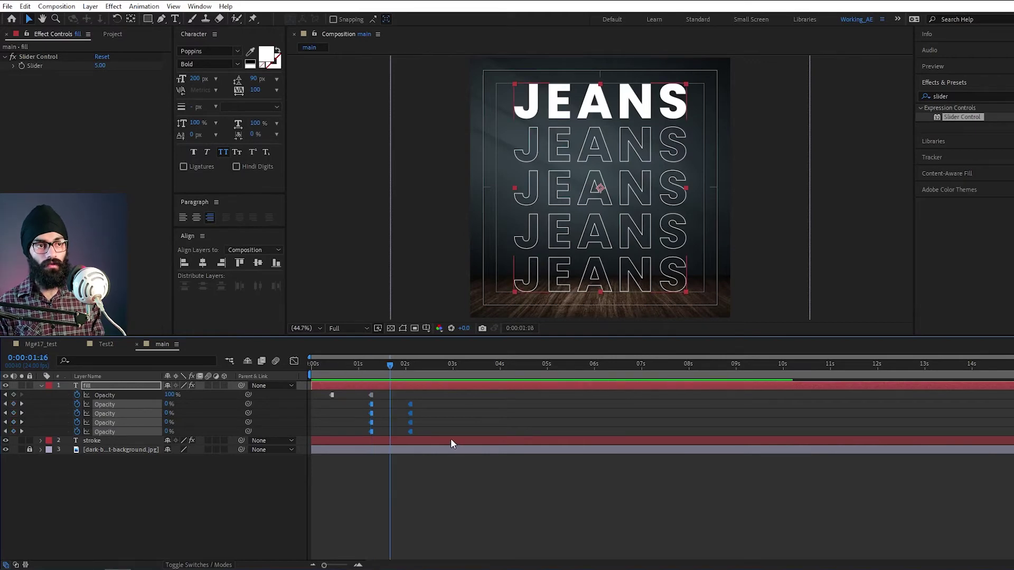
Move the Opacity keyframes of the three lower text lines to start at 0:00:02:02
{"action": "key", "text": "space"}
{"action": "left_click_drag", "start_coordinate": [430, 432], "coordinate": [409, 414]}
{"action": "key", "text": "space"}
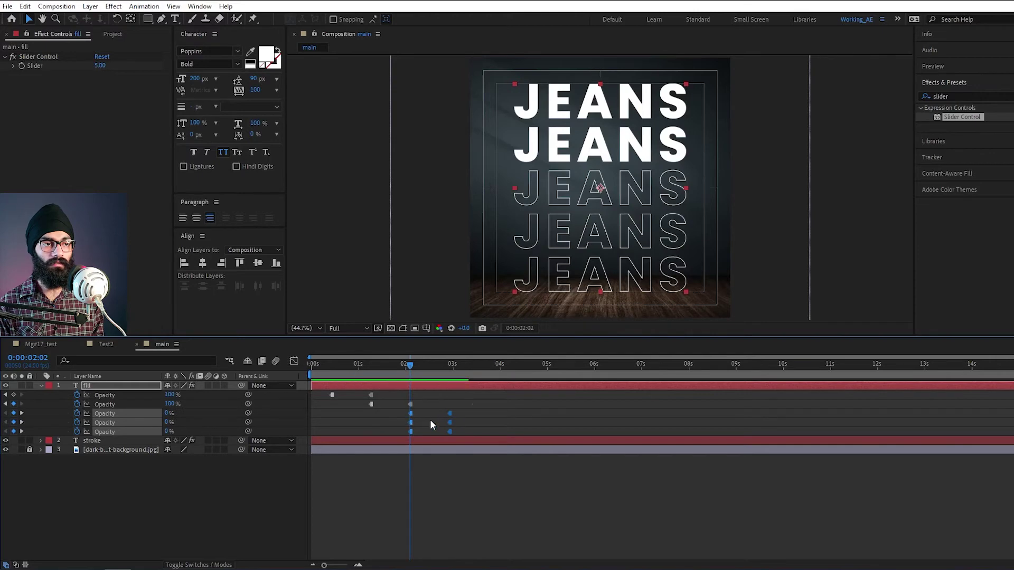
Start the fourth line's Opacity keyframes at 0:00:02:22 and the fifth line's at 0:00:03:18, and preview the row-by-row fill
{"action": "key", "text": "space"}
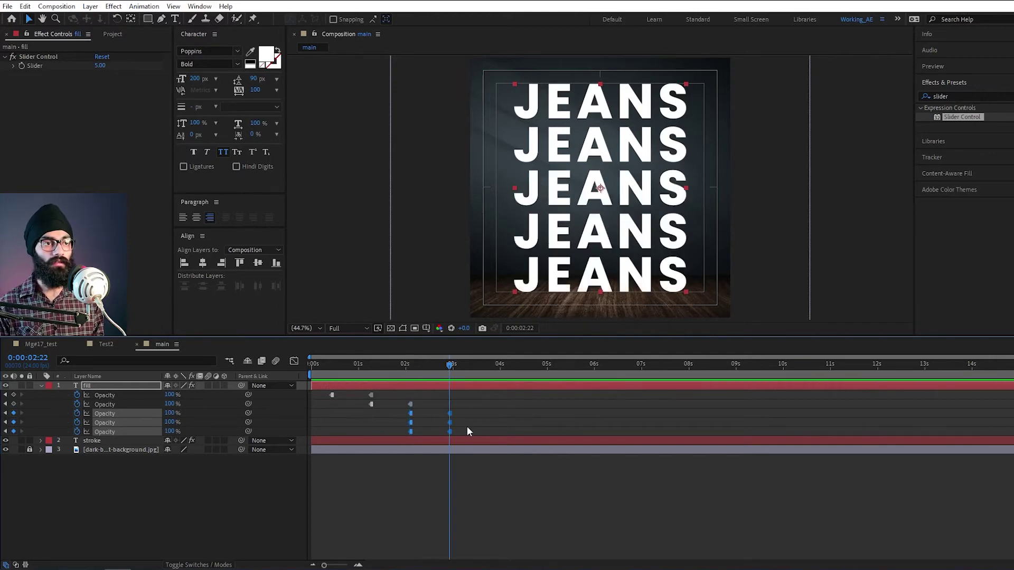
{"action": "mouse_move", "coordinate": [468, 432]}
{"action": "left_mouse_down"}
{"action": "mouse_move", "coordinate": [377, 422]}
{"action": "mouse_move", "coordinate": [487, 432]}
{"action": "left_mouse_up"}
{"action": "key", "text": "space"}
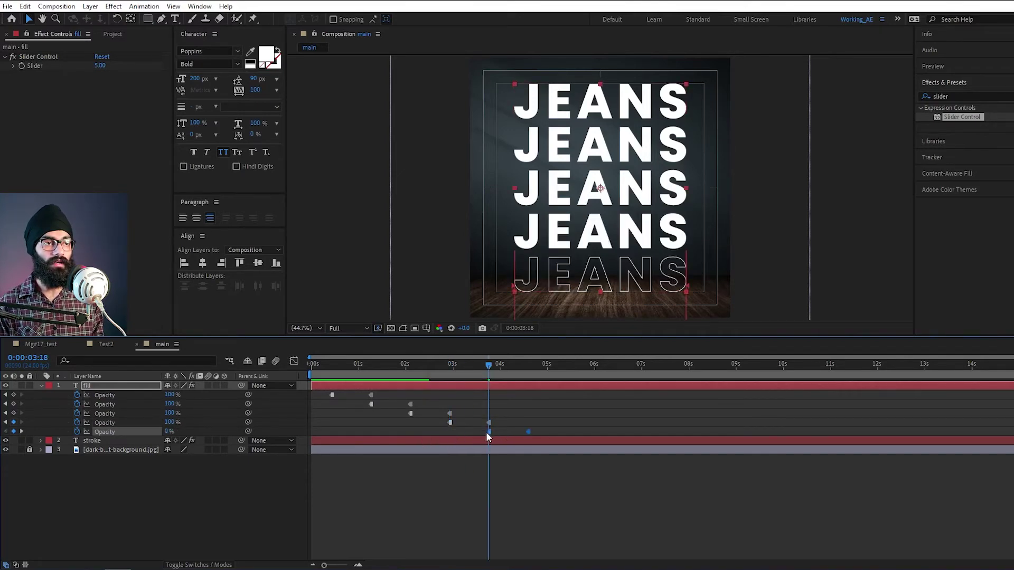
{"action": "left_click_drag", "start_coordinate": [503, 363], "coordinate": [298, 368]}
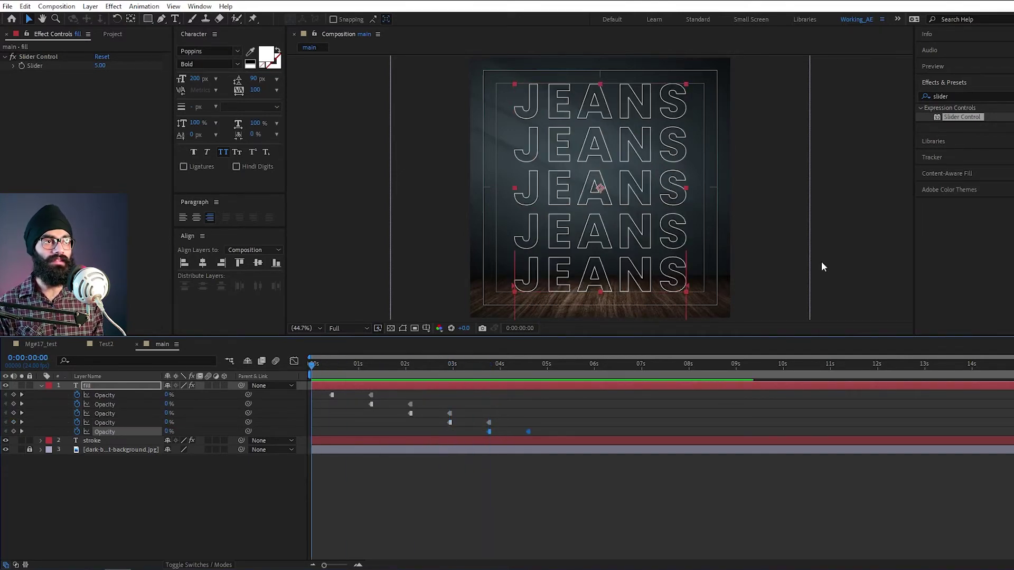
{"action": "key", "text": "space"}
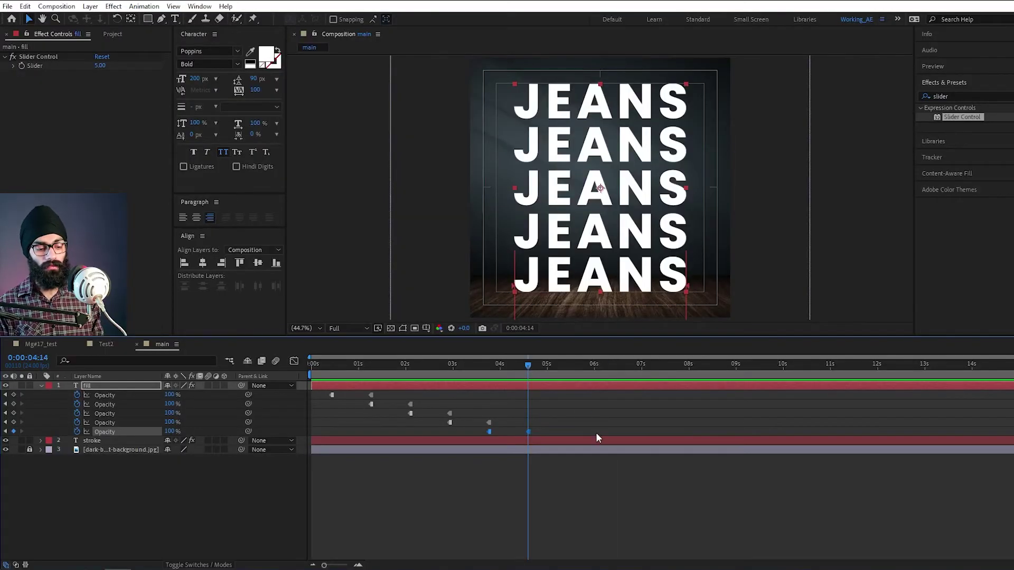
Copy the fifth line's two Opacity keyframes and paste them at 0:00:05:00 in the same property
{"action": "key", "text": "shift+Page_Down"}
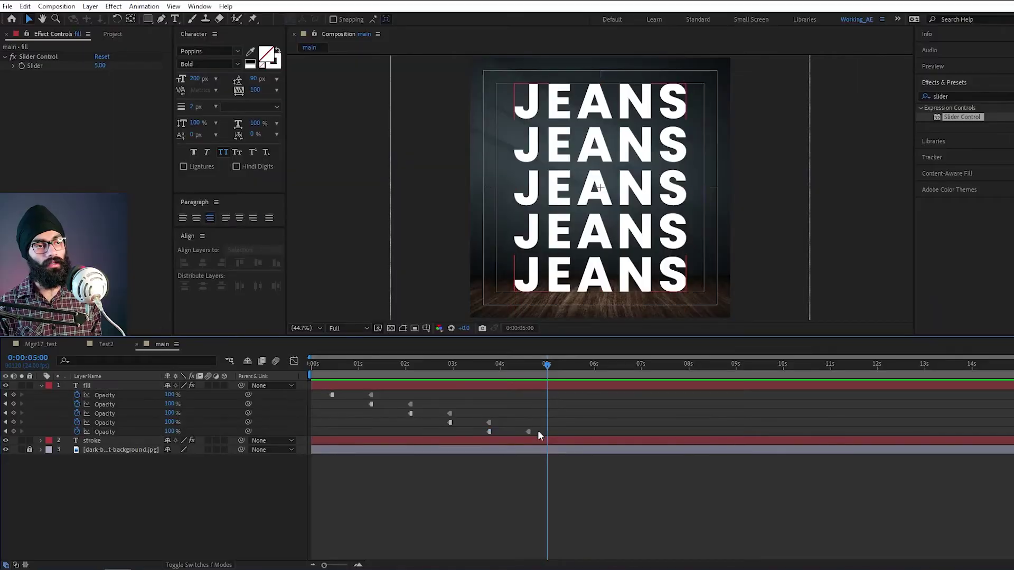
{"action": "left_click_drag", "start_coordinate": [537, 434], "coordinate": [480, 442]}
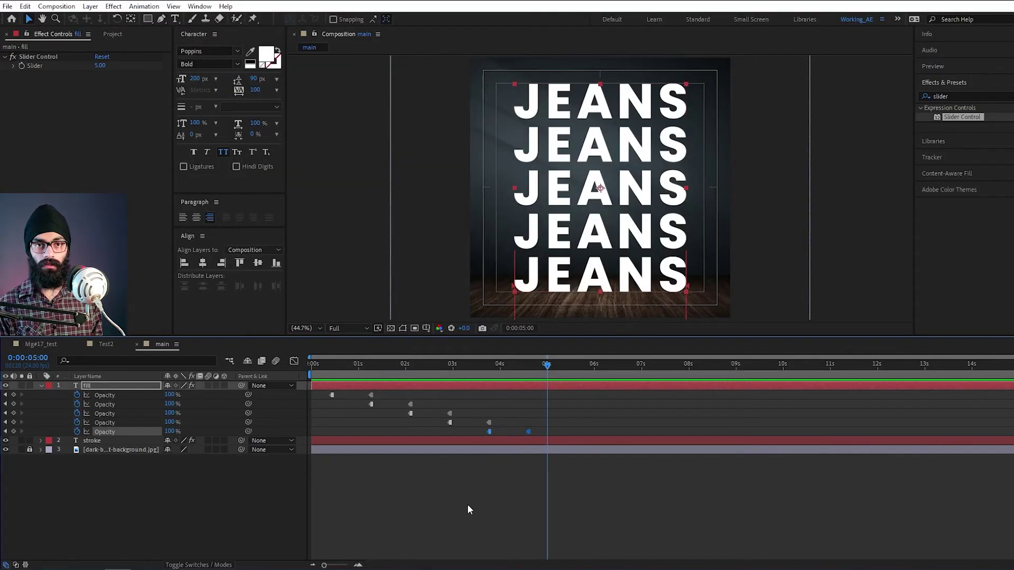
{"action": "key", "text": "ctrl+v"}
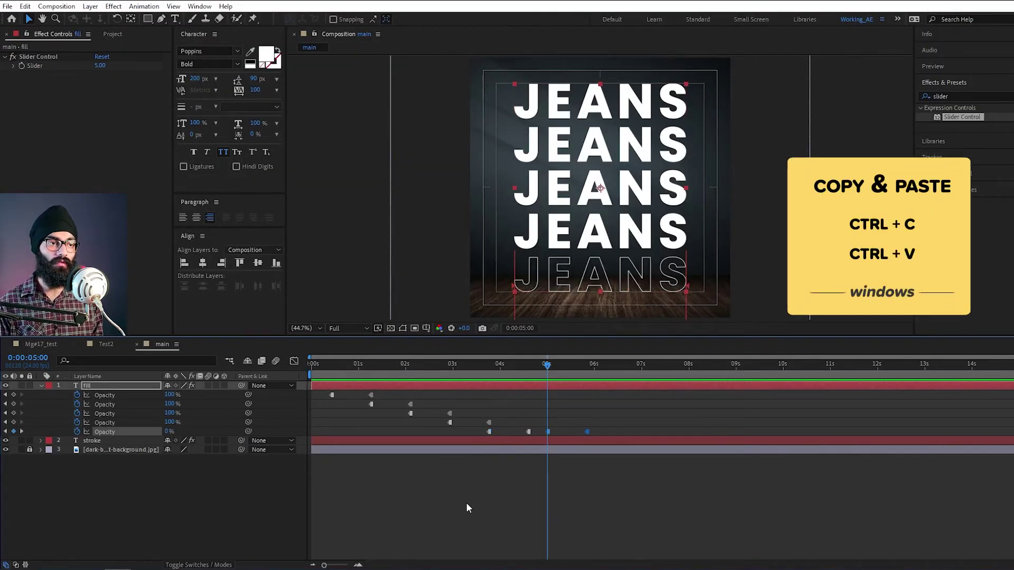
{"action": "left_click", "coordinate": [527, 366]}
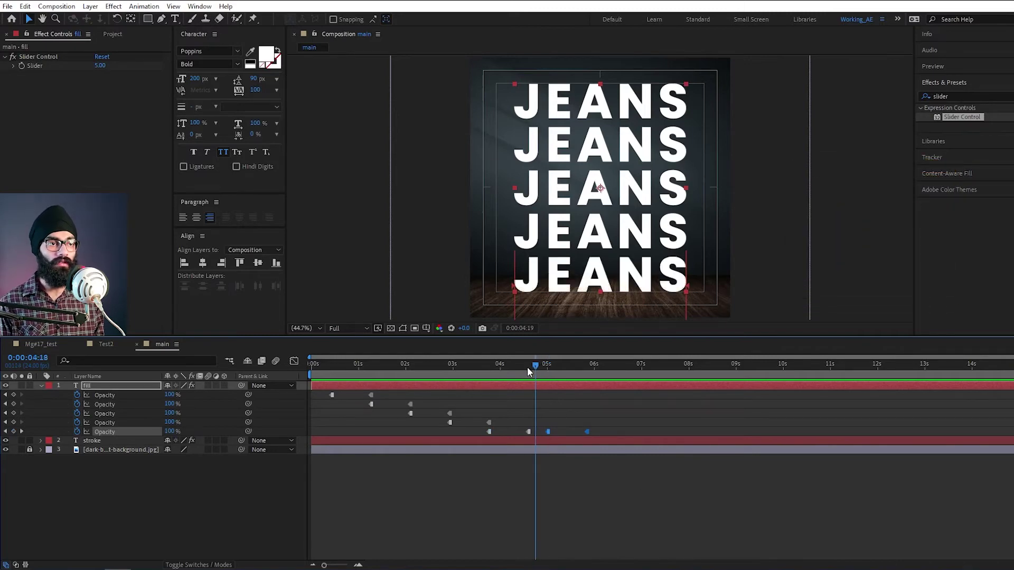
{"action": "mouse_move", "coordinate": [530, 372]}
{"action": "left_mouse_down"}
{"action": "mouse_move", "coordinate": [548, 376]}
{"action": "mouse_move", "coordinate": [530, 379]}
{"action": "left_mouse_up"}
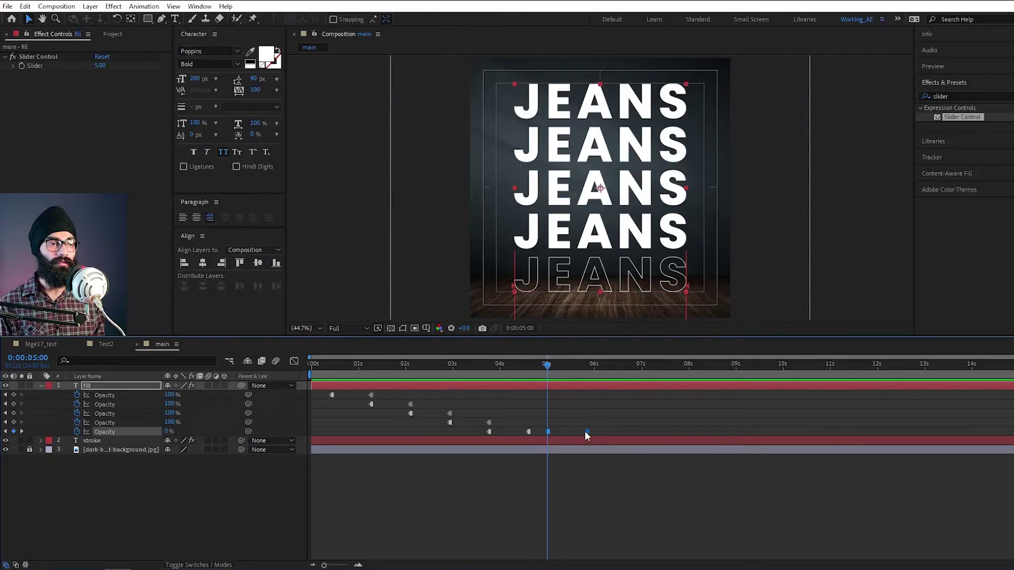
Time-reverse the fifth line's pasted Opacity keyframes with the Keyframe Assistant so the fill switches off
{"action": "right_click", "coordinate": [586, 433]}
{"action": "mouse_move", "coordinate": [601, 425]}
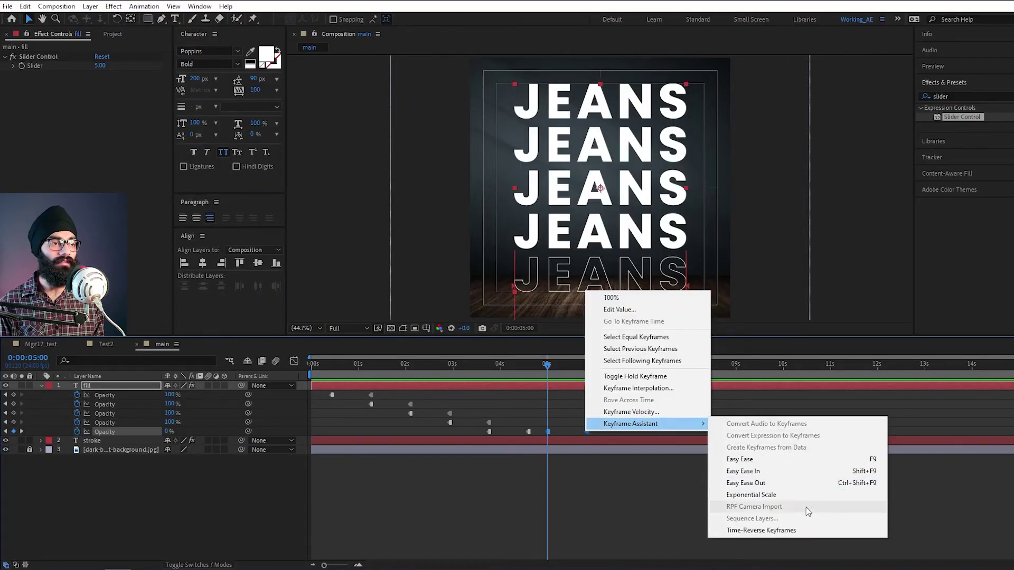
{"action": "left_click", "coordinate": [792, 530]}
Copy the fourth line's Opacity keyframes and paste them at 0:00:05:20
{"action": "left_click_drag", "start_coordinate": [541, 371], "coordinate": [597, 389]}
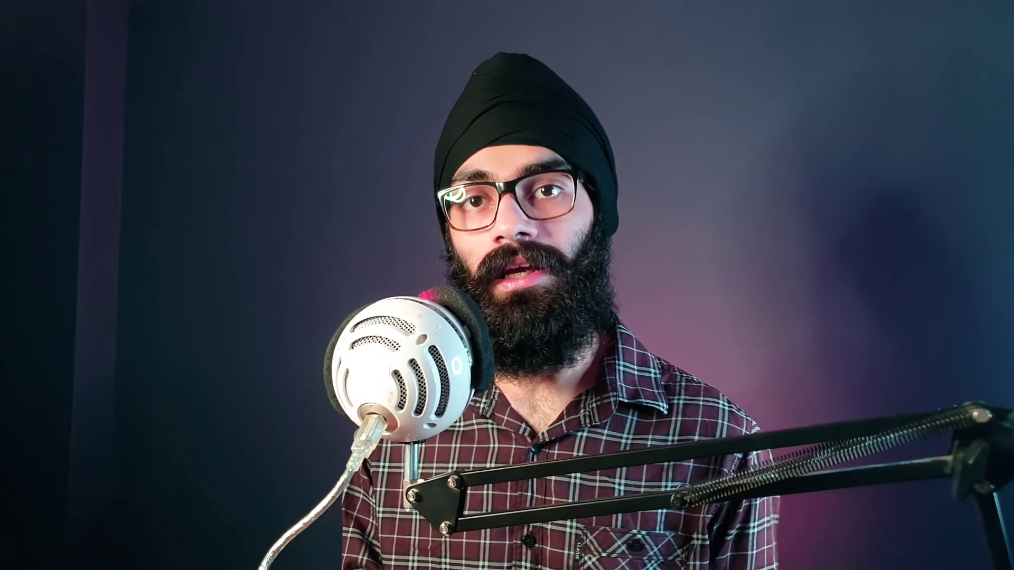
{"action": "left_click_drag", "start_coordinate": [508, 418], "coordinate": [439, 420]}
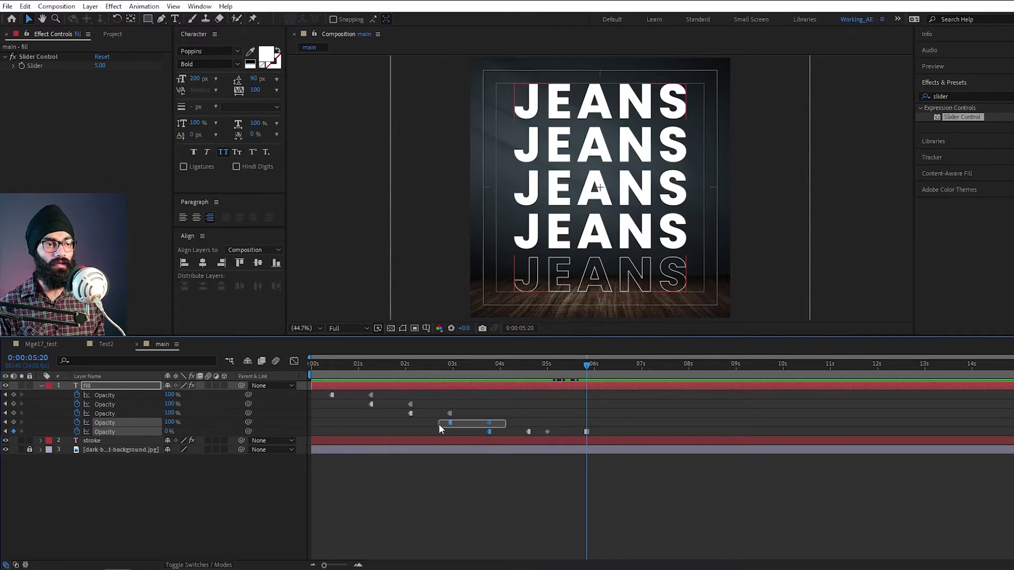
{"action": "key", "text": "ctrl+c"}
{"action": "key", "text": "ctrl+v"}
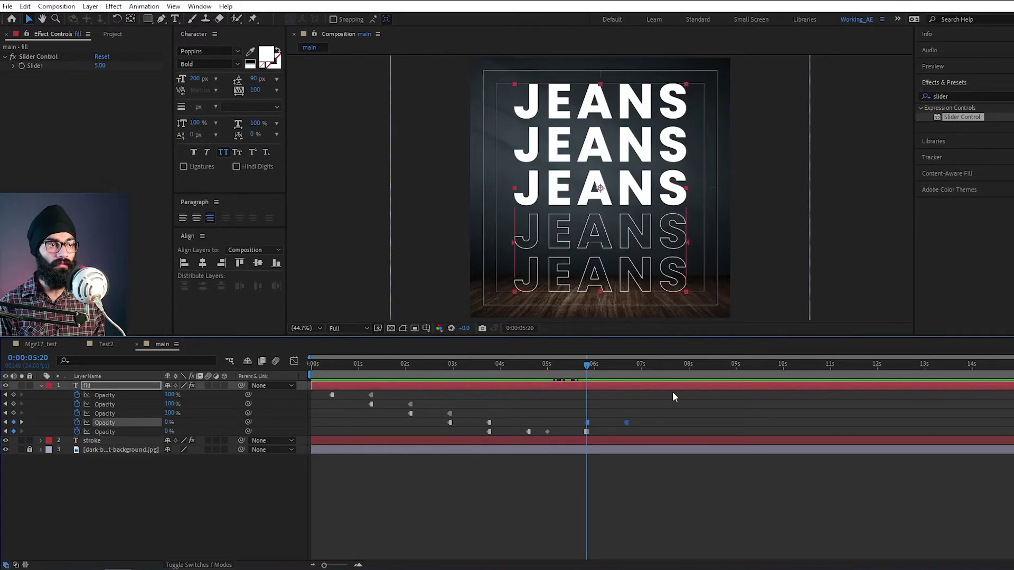
Copy the third line's Opacity keyframes and paste them at 0:00:06:16
{"action": "left_click_drag", "start_coordinate": [604, 374], "coordinate": [627, 375]}
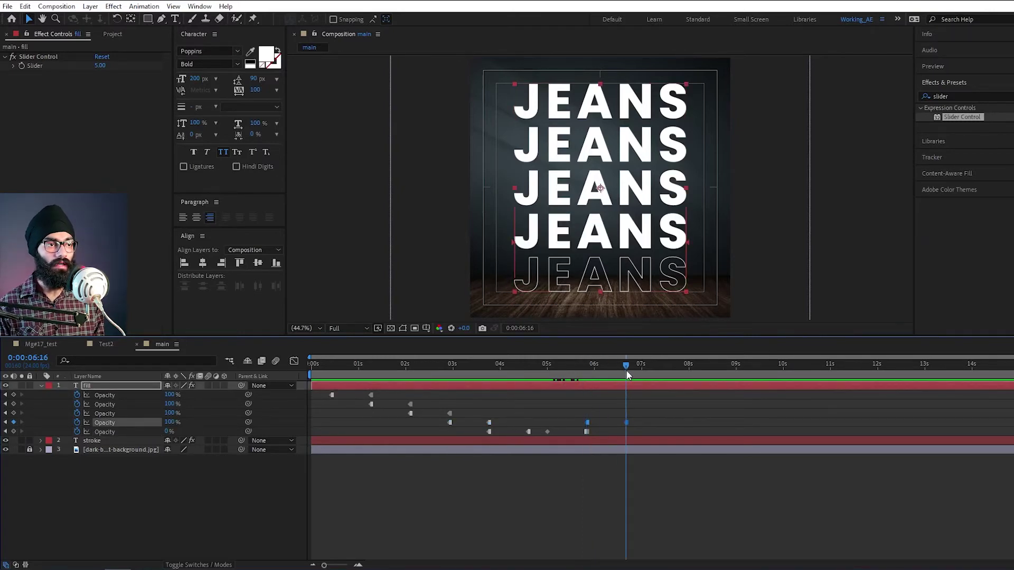
{"action": "left_click_drag", "start_coordinate": [459, 409], "coordinate": [405, 416]}
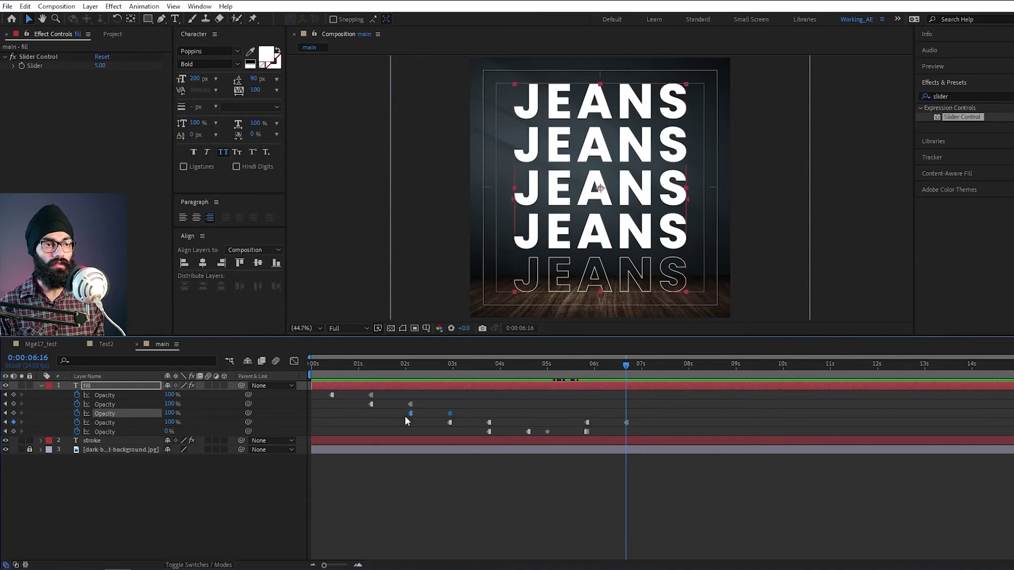
{"action": "key", "text": "ctrl+c"}
{"action": "key", "text": "ctrl+v"}
Copy the second line's Opacity keyframes and paste them at 0:00:07:12
{"action": "left_click_drag", "start_coordinate": [650, 364], "coordinate": [665, 364]}
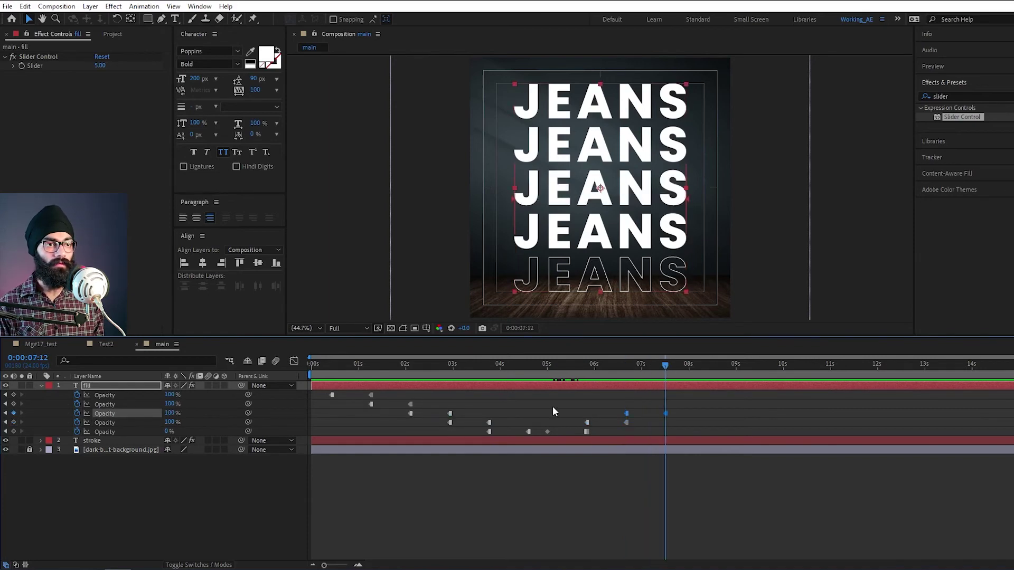
{"action": "left_click_drag", "start_coordinate": [417, 403], "coordinate": [303, 404]}
{"action": "key", "text": "ctrl+c"}
{"action": "key", "text": "ctrl+v"}
Copy the first line's Opacity keyframes and paste them at 0:00:08:08
{"action": "left_click", "coordinate": [706, 374]}
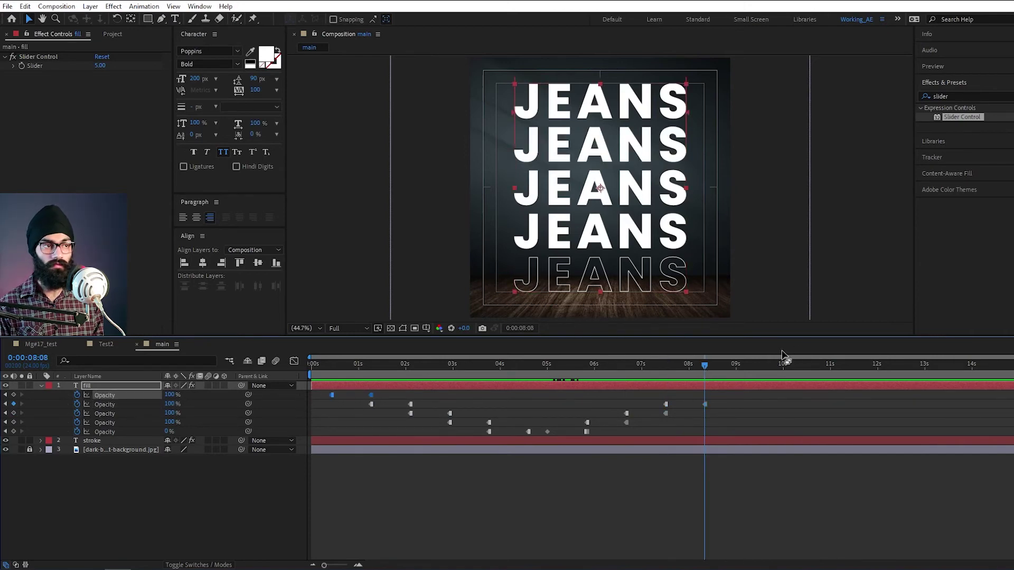
{"action": "key", "text": "ctrl+c"}
{"action": "key", "text": "ctrl+v"}
Time-reverse the pasted Opacity keyframes of the four upper text lines
{"action": "left_click_drag", "start_coordinate": [704, 364], "coordinate": [762, 417]}
{"action": "right_click", "coordinate": [744, 397]}
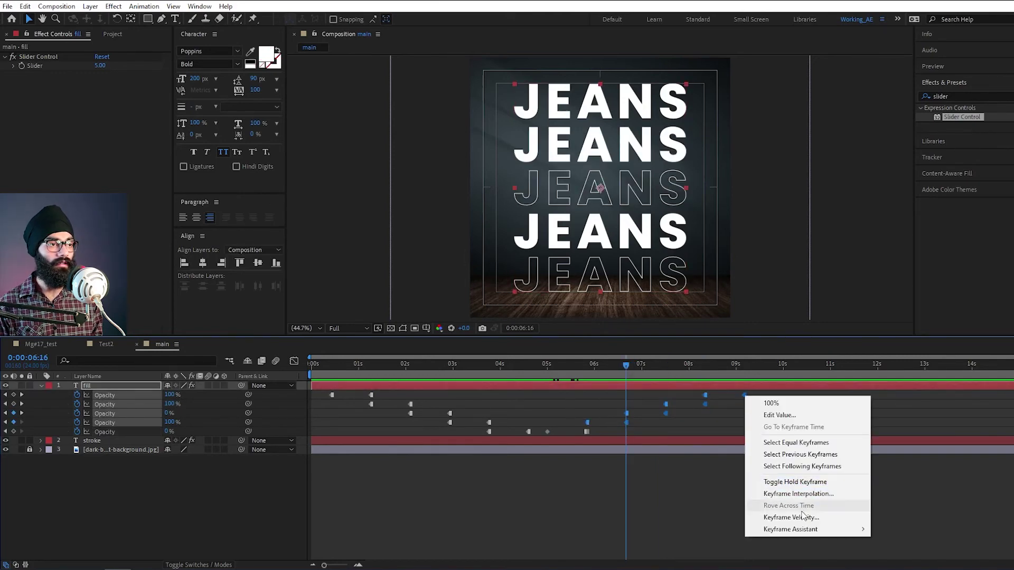
{"action": "mouse_move", "coordinate": [803, 529]}
{"action": "left_click", "coordinate": [727, 535]}
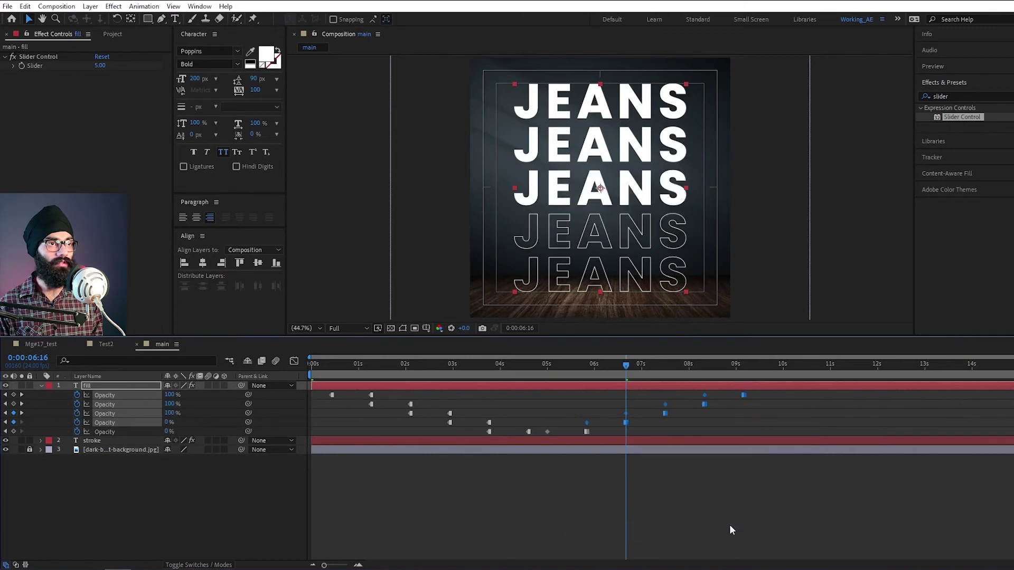
Convert the time-reversed Opacity keyframes of all five lines to hold keyframes
{"action": "left_click_drag", "start_coordinate": [618, 366], "coordinate": [737, 405]}
{"action": "left_click_drag", "start_coordinate": [781, 430], "coordinate": [548, 390]}
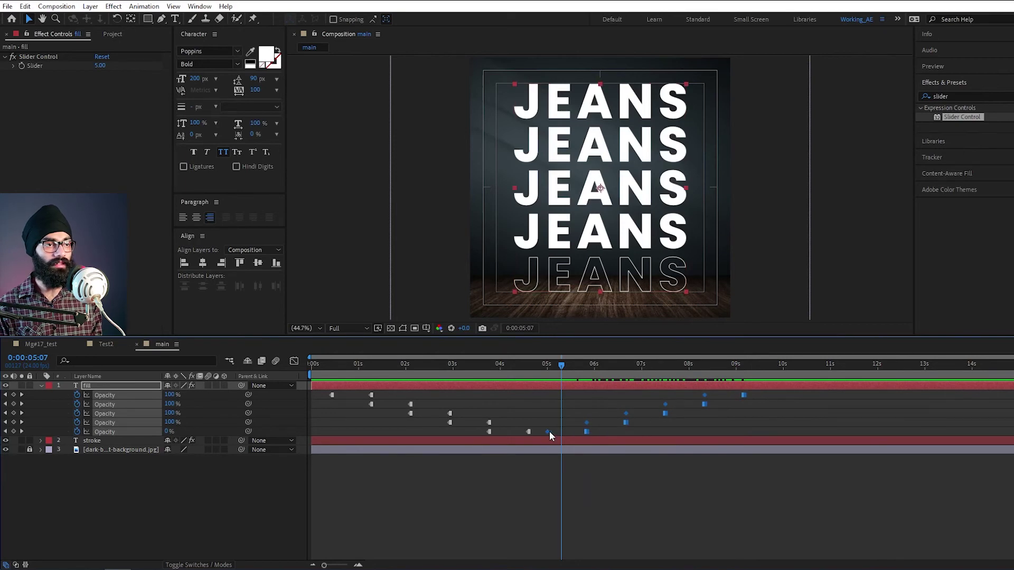
{"action": "key", "text": "F9"}
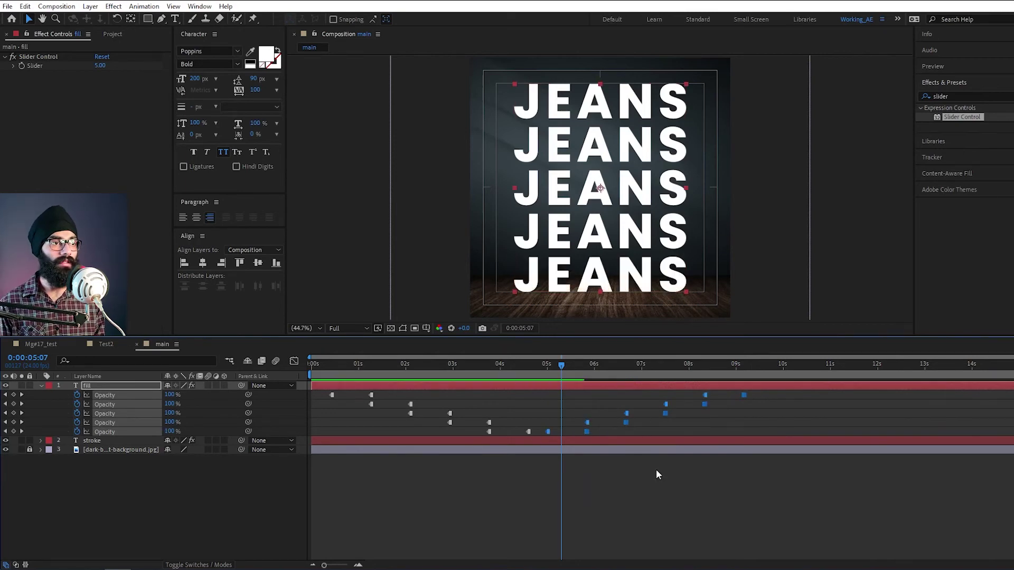
Preview the animation from the start and set the work area end at 0:00:09:04
{"action": "key", "text": "Home"}
{"action": "left_click", "coordinate": [846, 241]}
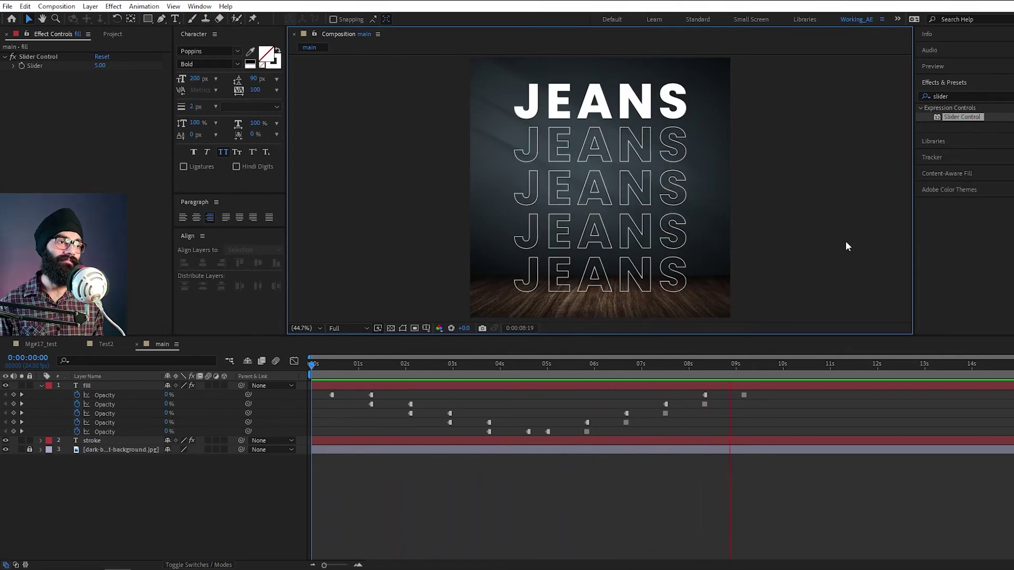
{"action": "left_click", "coordinate": [743, 367]}
{"action": "key", "text": "n"}
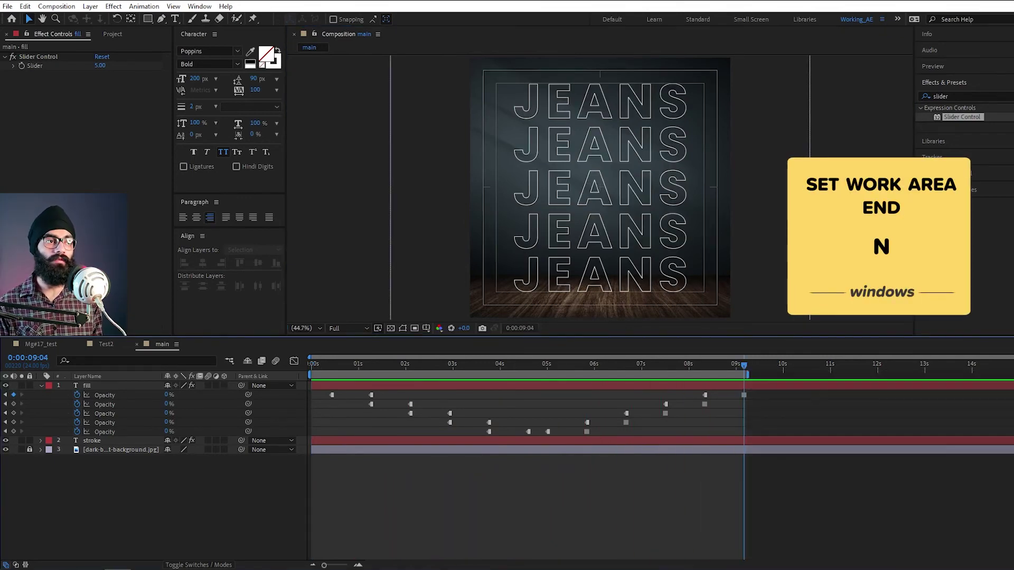
Shift all five lines' Opacity keyframes to start at 0:00:00:05, compress them to end at about 4 seconds, and preview the timing
{"action": "key", "text": "space"}
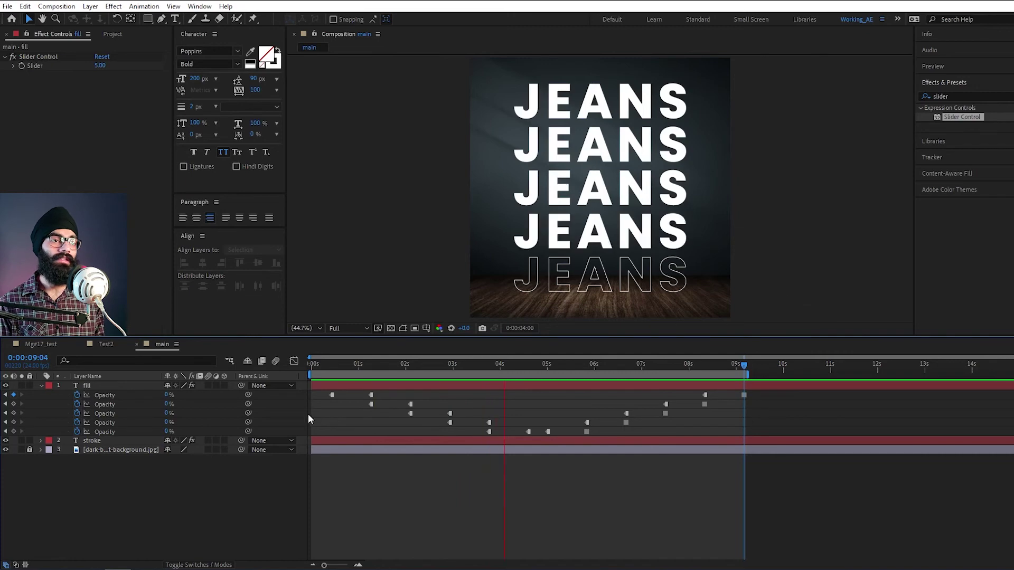
{"action": "key", "text": "space"}
{"action": "left_click_drag", "start_coordinate": [769, 433], "coordinate": [327, 394]}
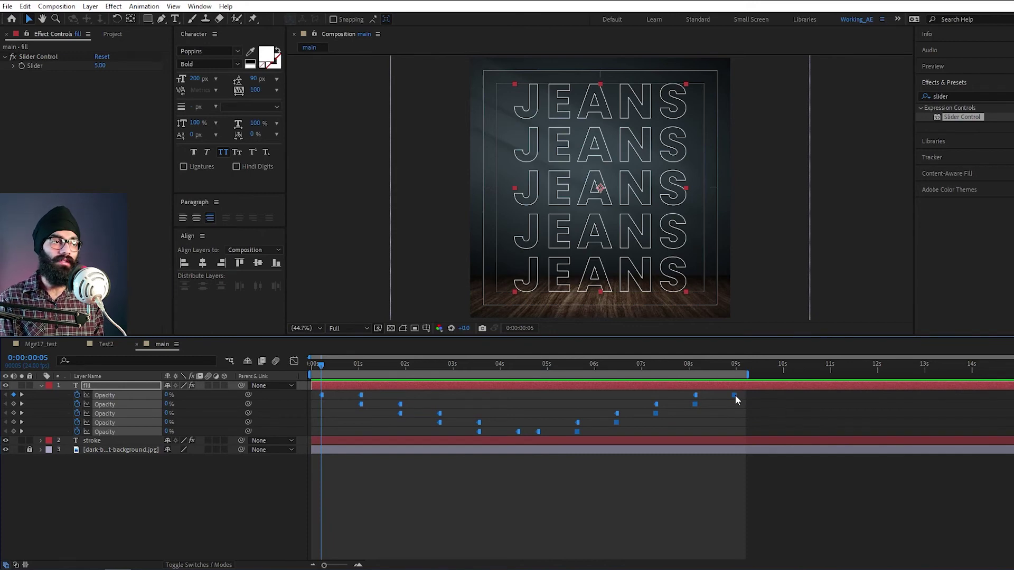
{"action": "left_click_drag", "start_coordinate": [733, 395], "coordinate": [498, 415]}
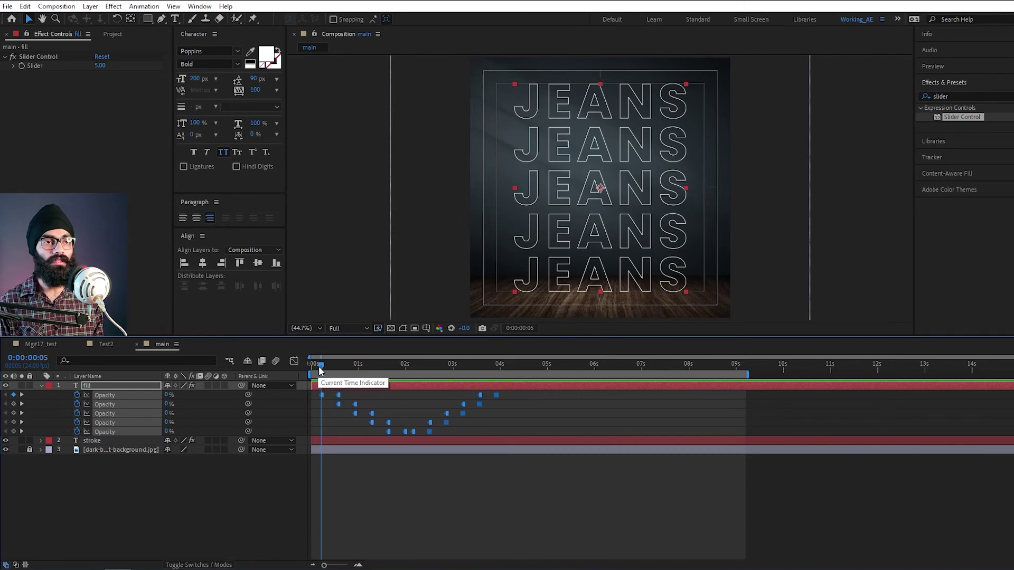
{"action": "left_click_drag", "start_coordinate": [320, 368], "coordinate": [312, 364]}
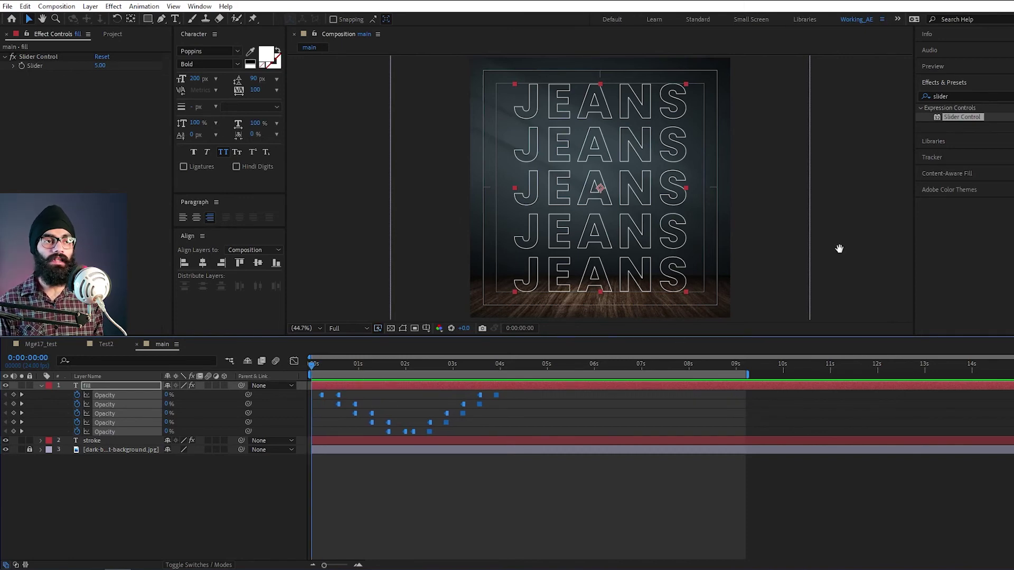
{"action": "key", "text": "space"}
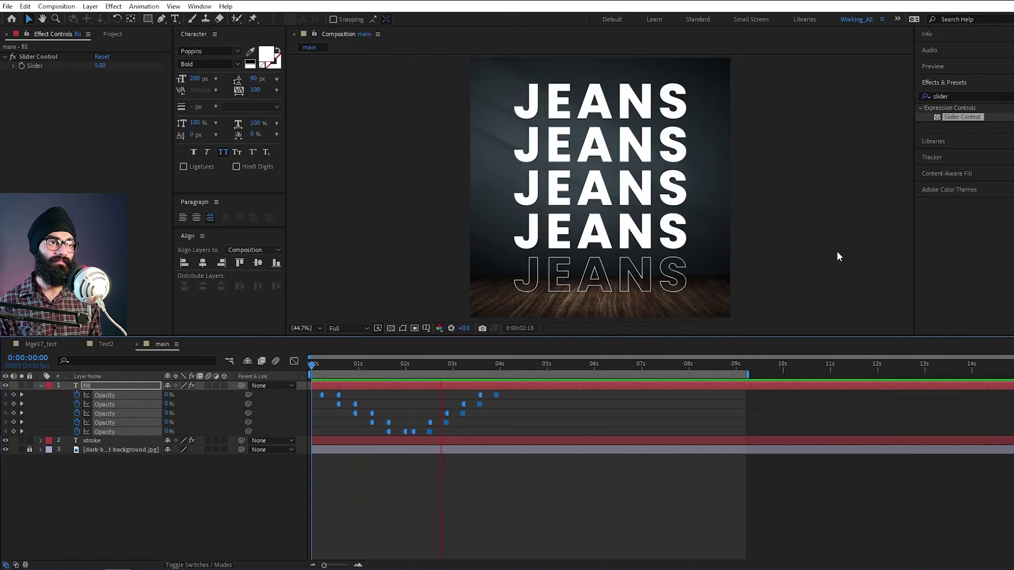
{"action": "key", "text": "space"}
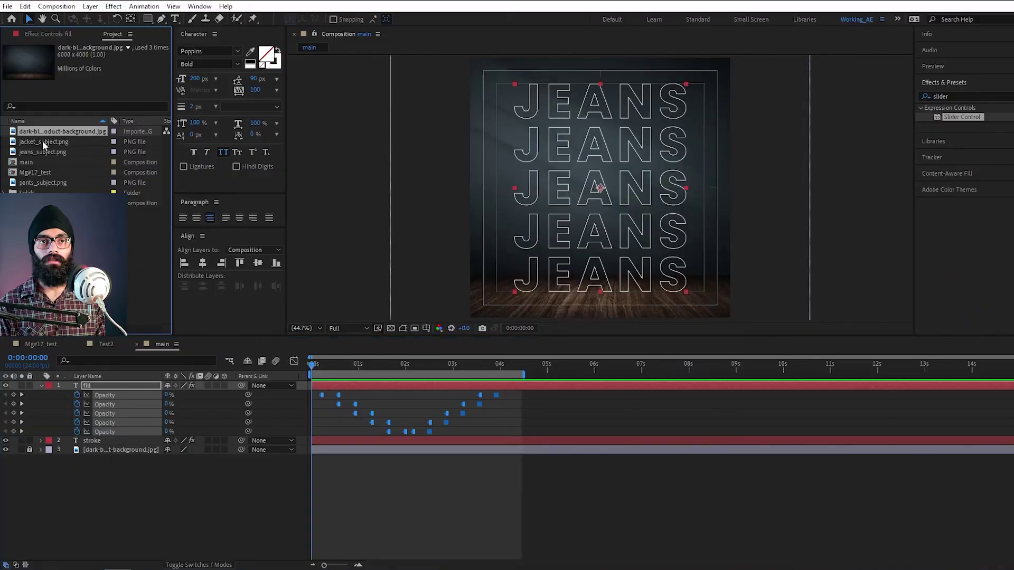
Add jeans_subject.png above the text layers, scale it down to fit within the stacked text, and preview the composition
{"action": "left_click_drag", "start_coordinate": [57, 154], "coordinate": [110, 387]}
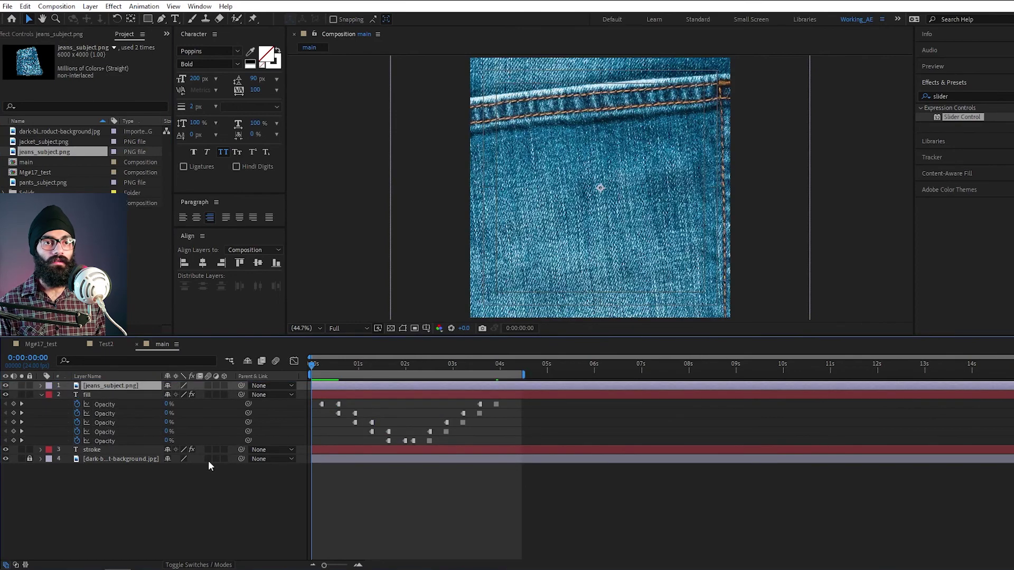
{"action": "key", "text": "s"}
{"action": "left_click_drag", "start_coordinate": [190, 395], "coordinate": [177, 438]}
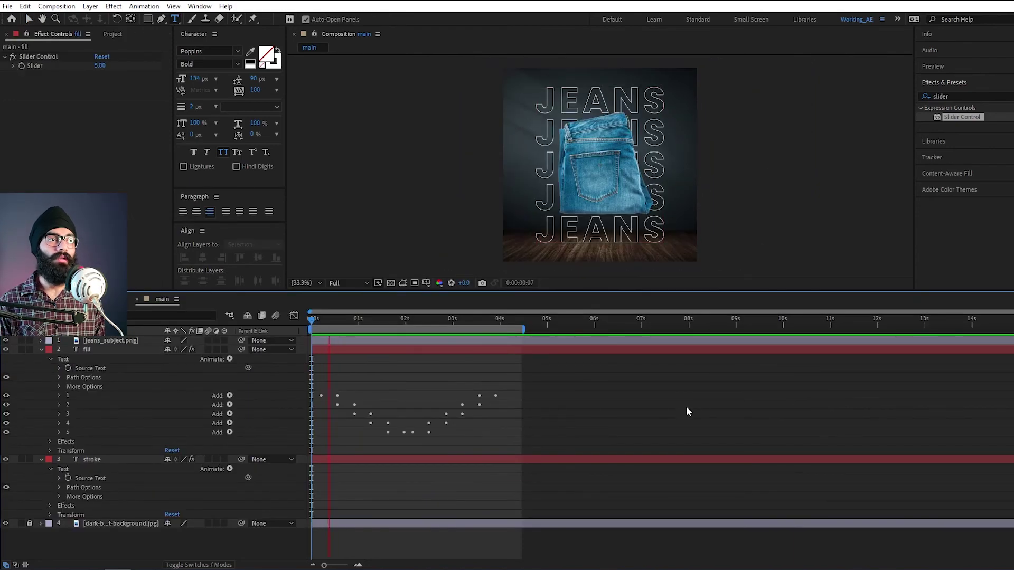
{"action": "key", "text": "space"}
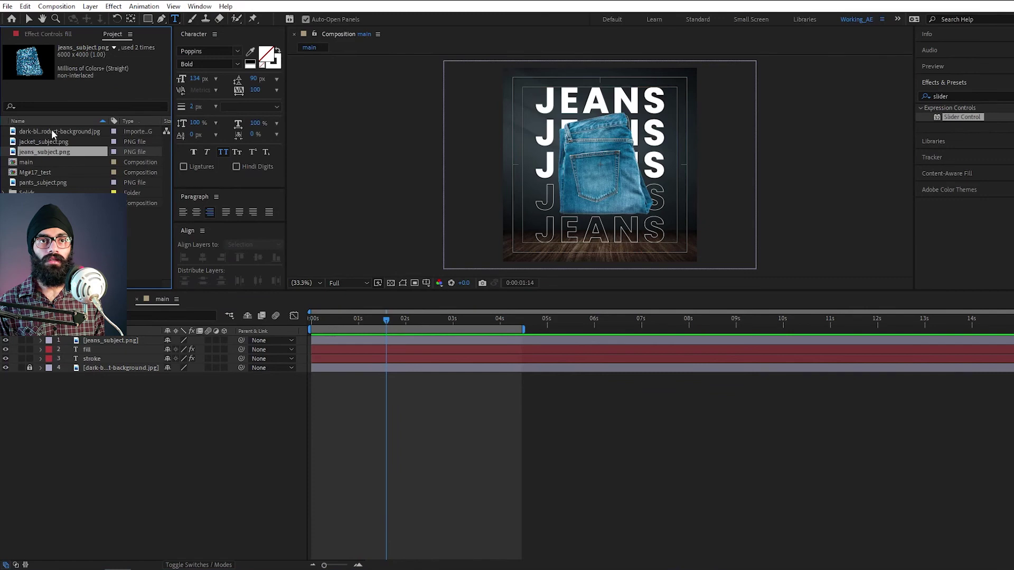
Replace the source of the jeans image layer with jacket_subject.png
{"action": "left_click", "coordinate": [53, 141]}
{"action": "left_click", "coordinate": [102, 340]}
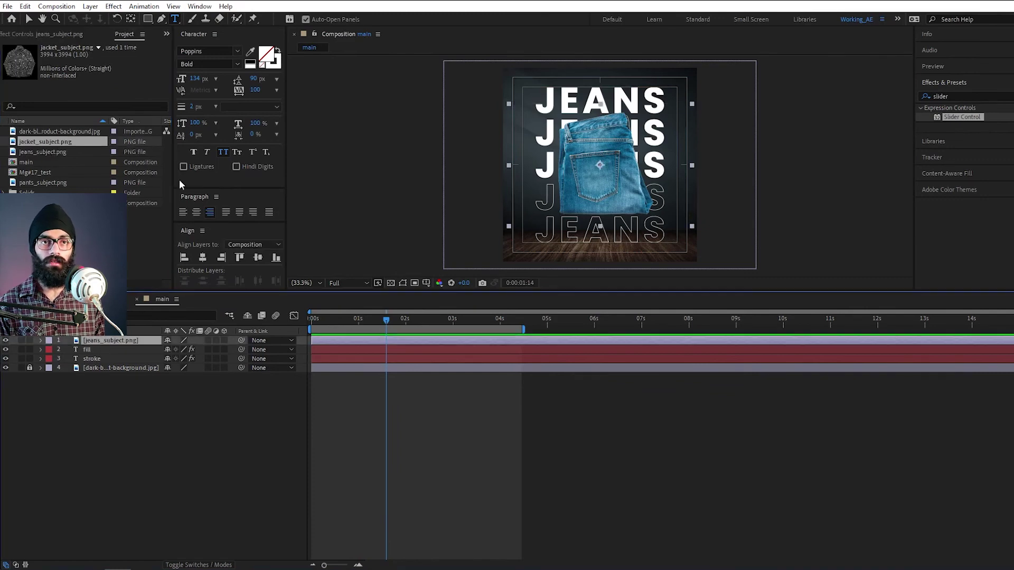
{"action": "left_click_drag", "start_coordinate": [62, 140], "coordinate": [122, 343]}
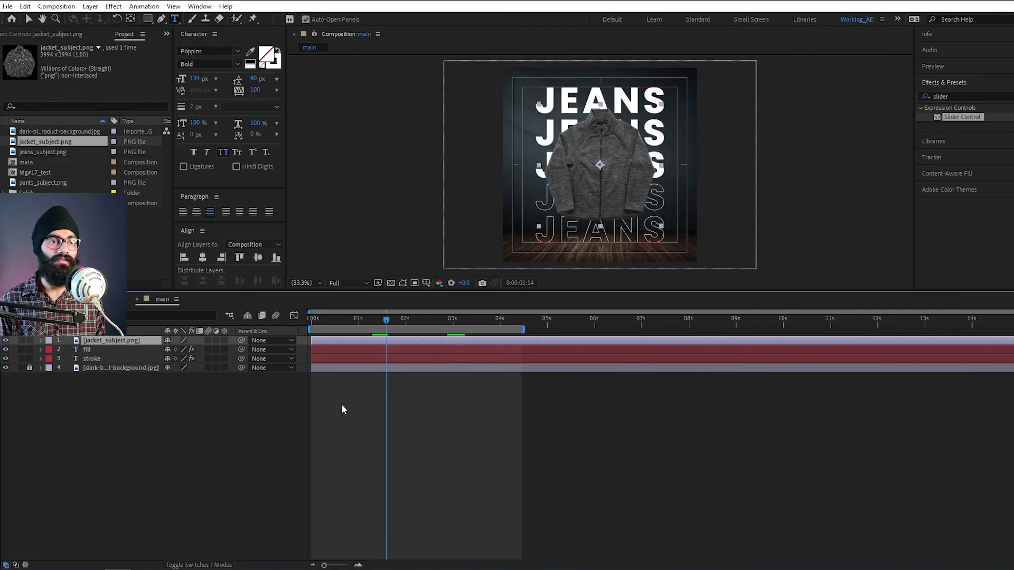
Change the text of both the fill and stroke layers to JACKET
{"action": "left_click", "coordinate": [87, 349]}
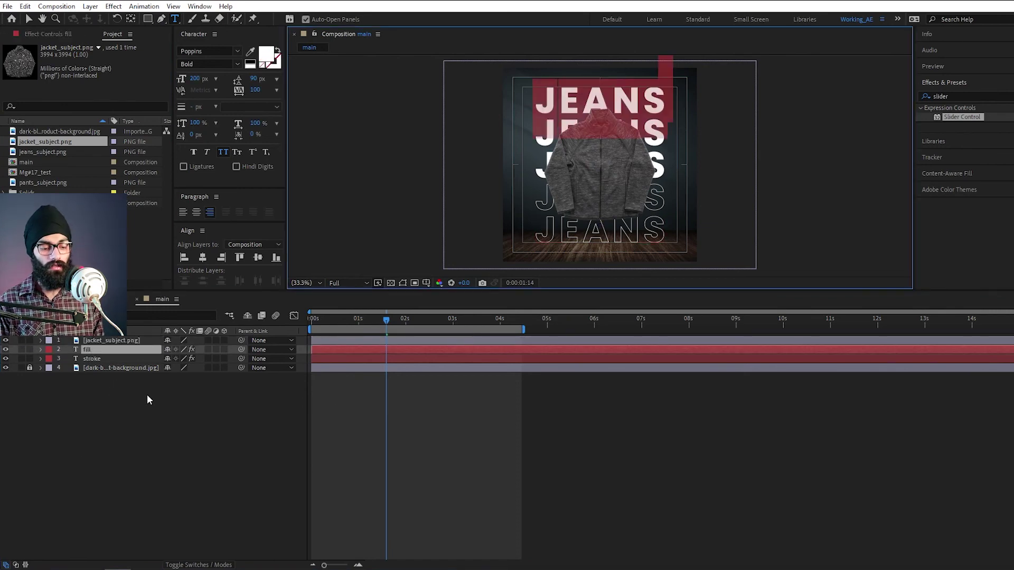
{"action": "type", "text": "JACKET"}
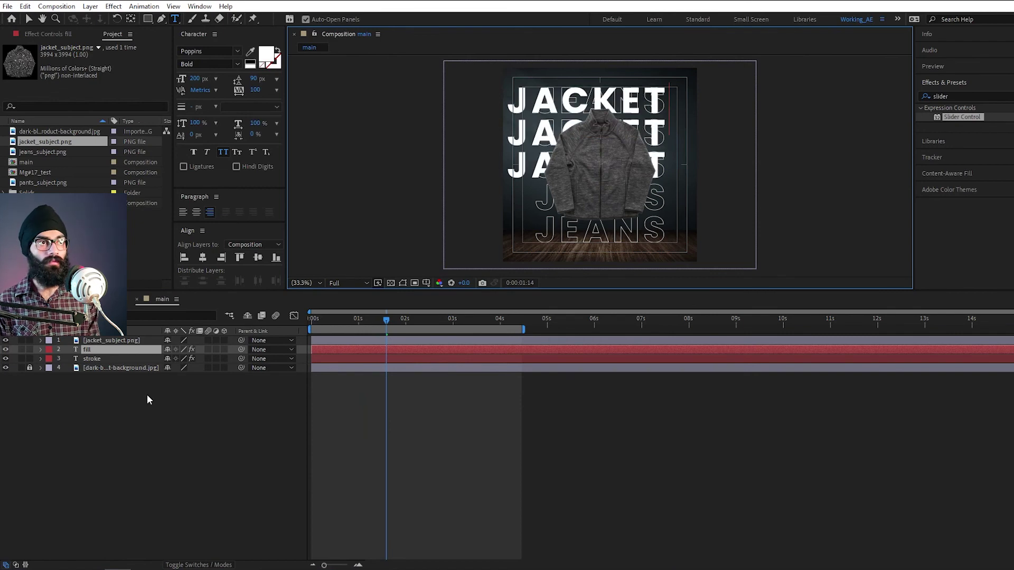
{"action": "key", "text": "Escape"}
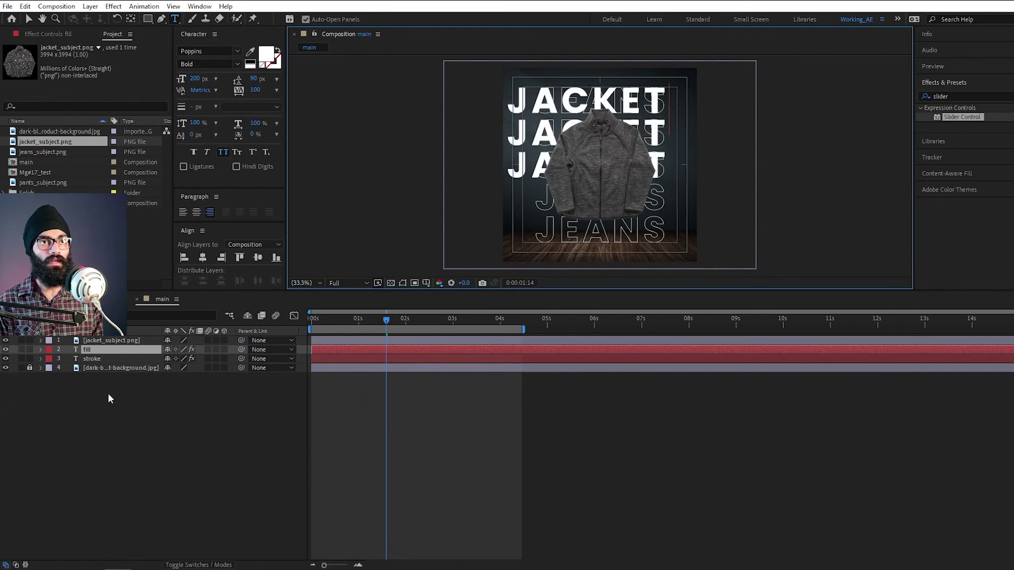
{"action": "double_click", "coordinate": [98, 357]}
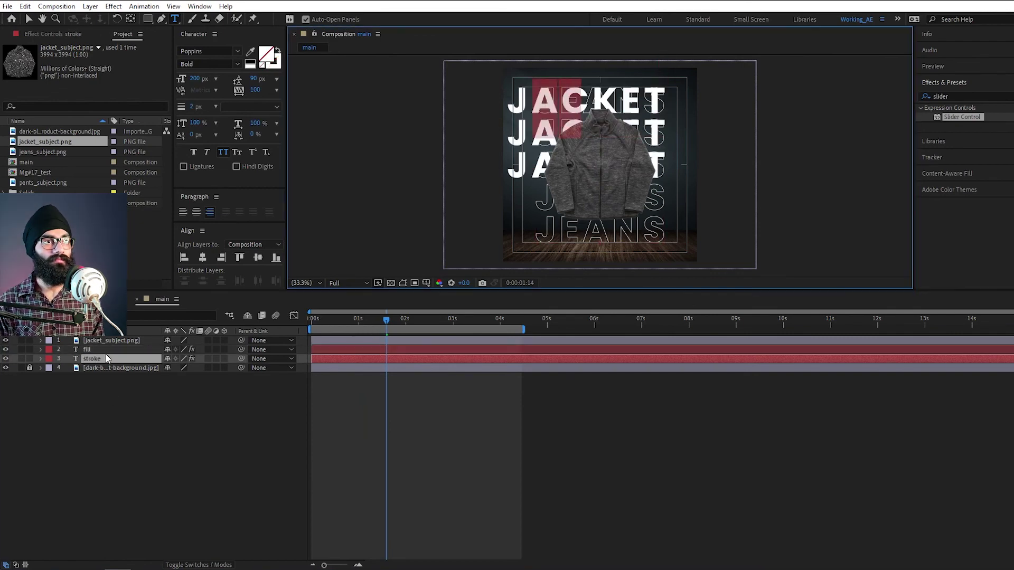
{"action": "type", "text": "JACKET"}
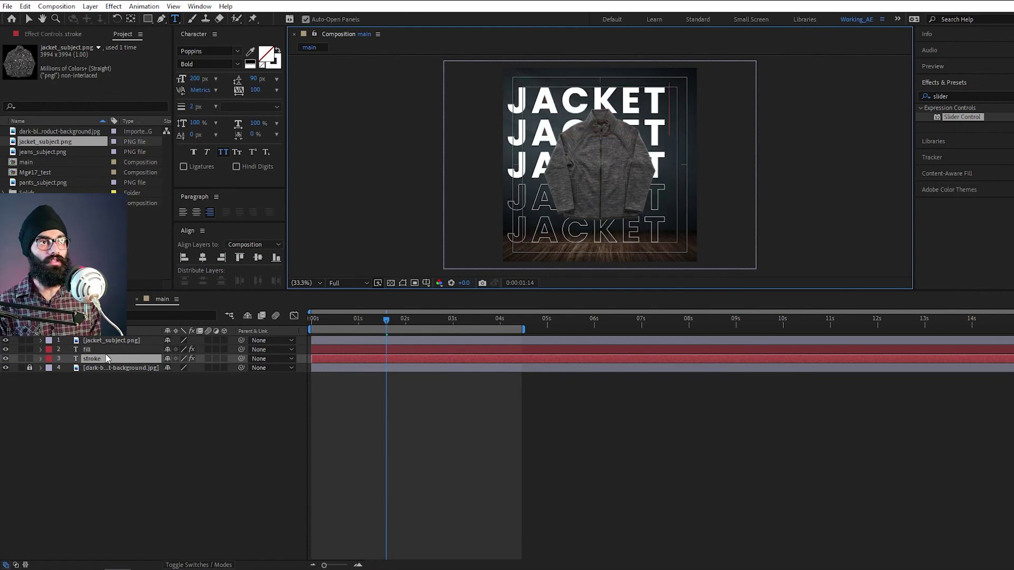
{"action": "left_click", "coordinate": [113, 422]}
Parent the stroke text layer to the fill text layer
{"action": "left_click", "coordinate": [107, 359]}
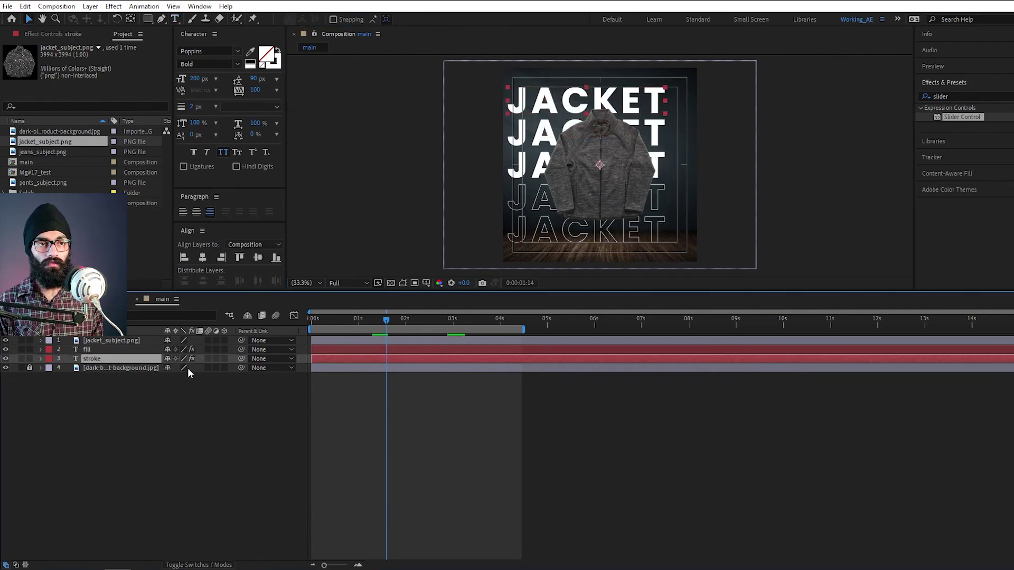
{"action": "key", "text": "v"}
{"action": "mouse_move", "coordinate": [241, 359]}
{"action": "left_mouse_down"}
{"action": "mouse_move", "coordinate": [135, 362]}
{"action": "mouse_move", "coordinate": [120, 353]}
{"action": "left_mouse_up"}
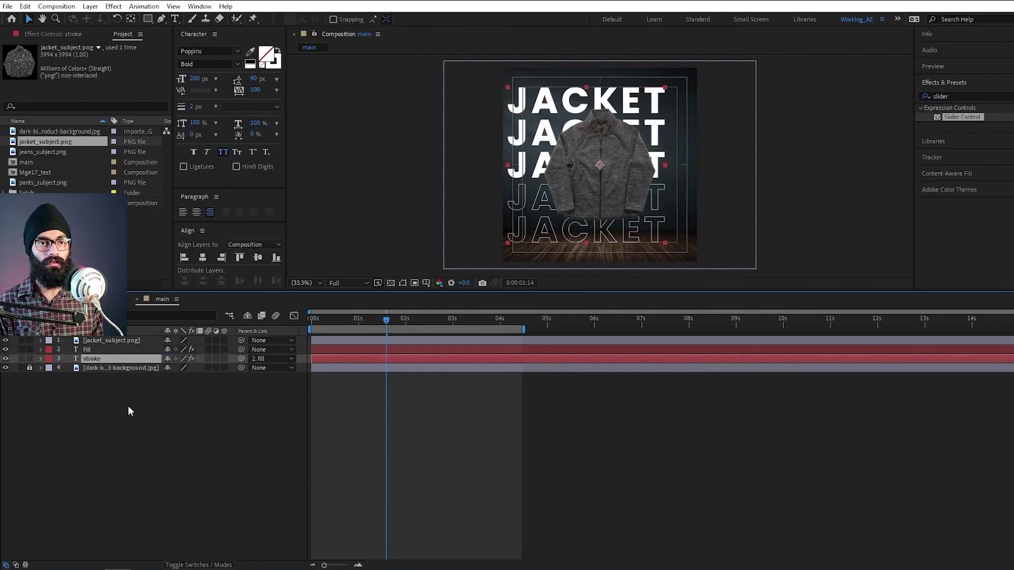
{"action": "left_click", "coordinate": [127, 406]}
Centre the fill layer's anchor point on its text and centre the layer in the composition
{"action": "left_click", "coordinate": [111, 351]}
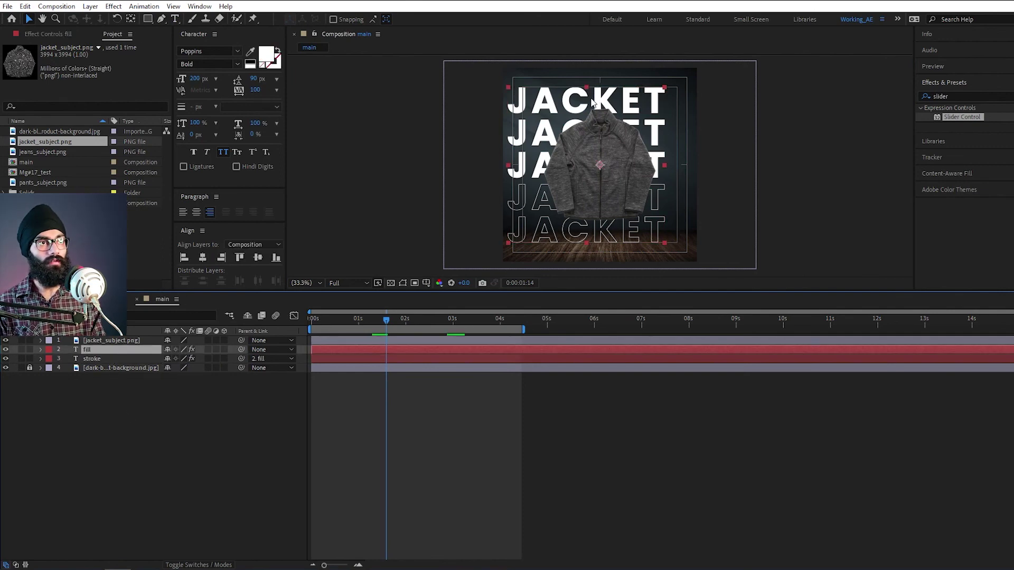
{"action": "key", "text": "ctrl+alt+Home"}
{"action": "key", "text": "ctrl+Home"}
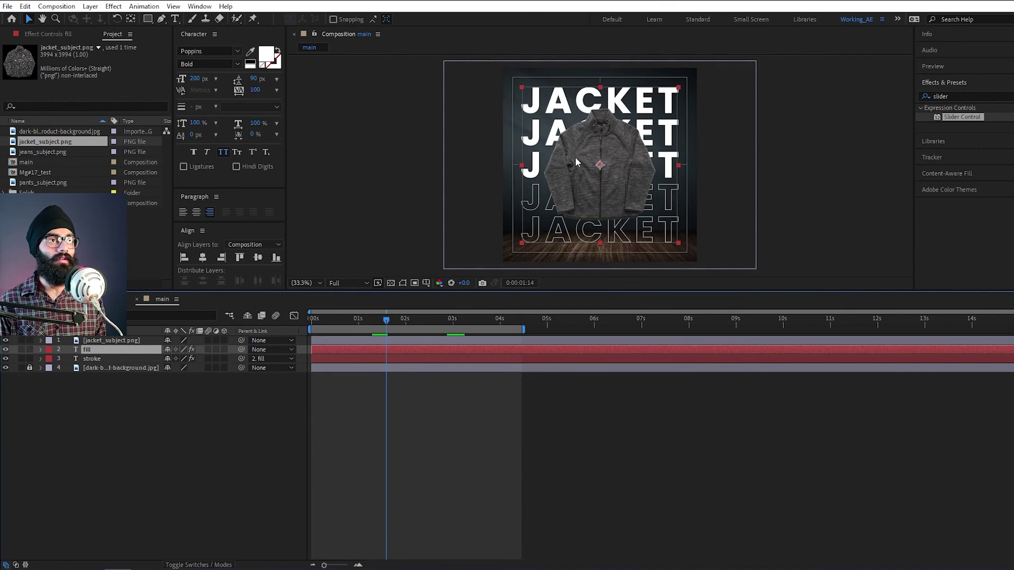
Preview the JACKET animation from the start of the work area
{"action": "left_click", "coordinate": [817, 159]}
{"action": "key", "text": "space"}
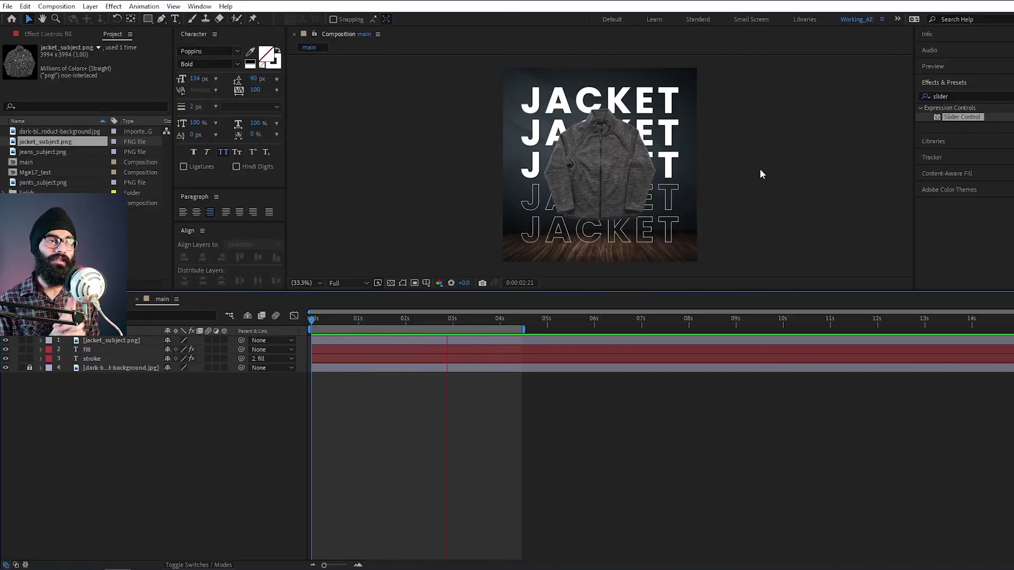
{"action": "key", "text": "space"}
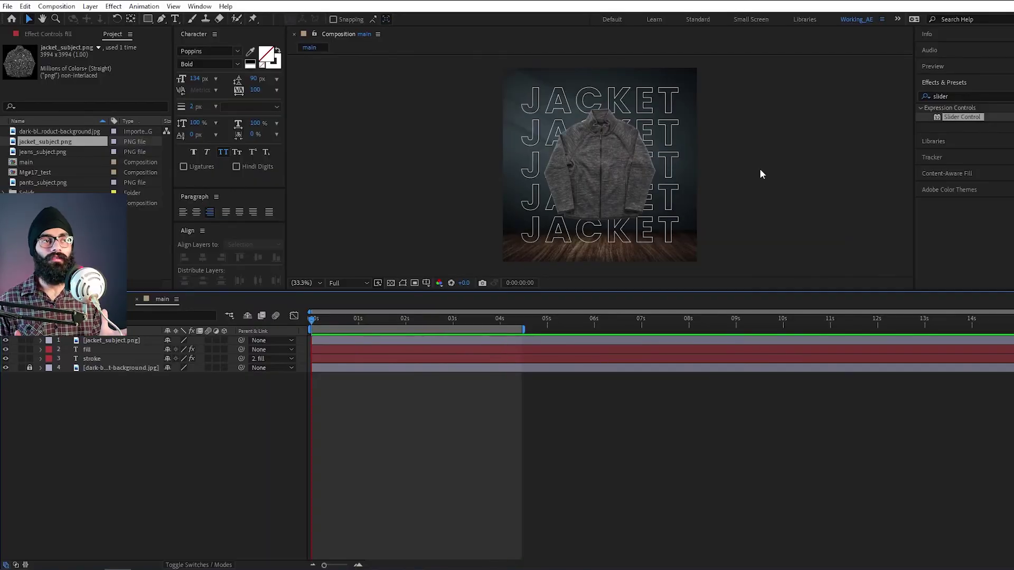
{"action": "key", "text": "space"}
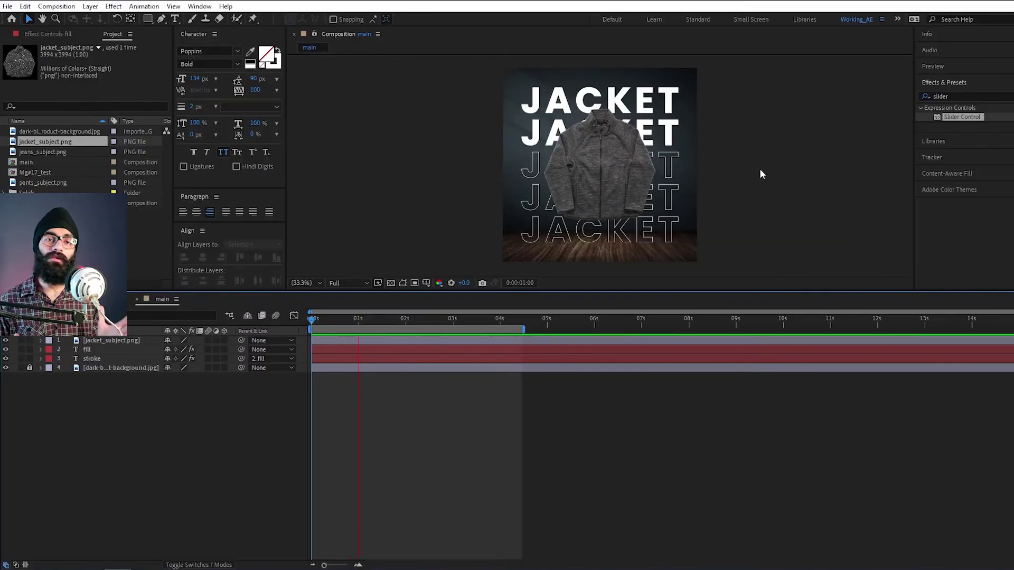